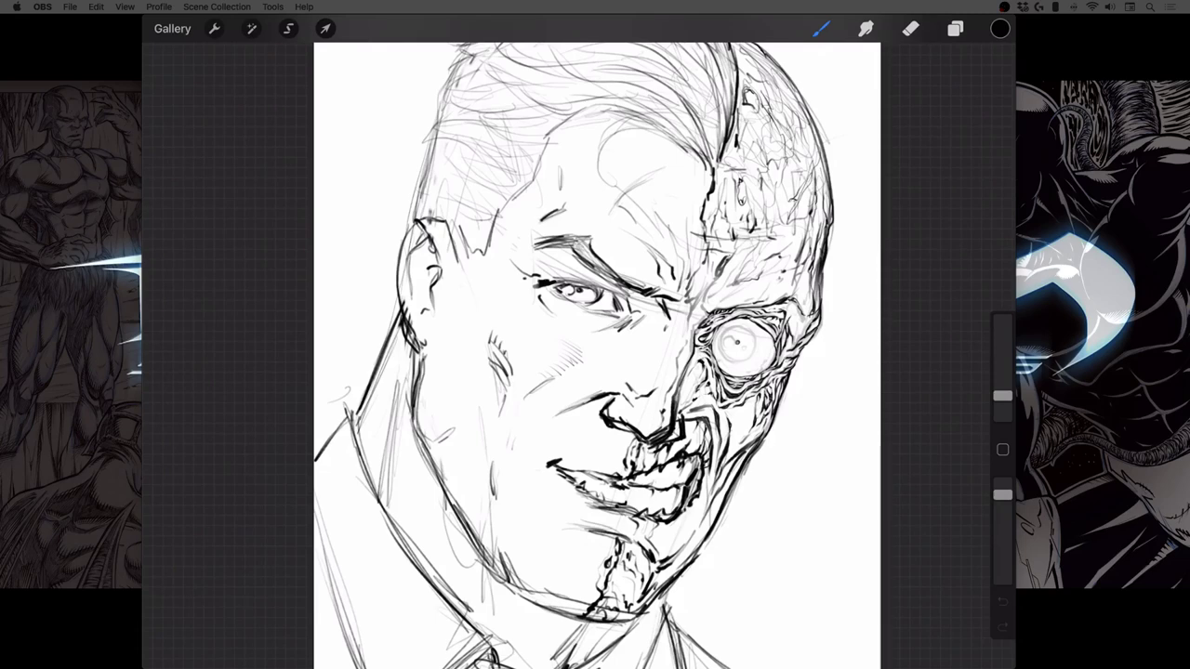
# Examine the rough pencil work on the scarred half of the face, from the jaw up to the scalp
pyautogui.scroll(-1, 596, 356)
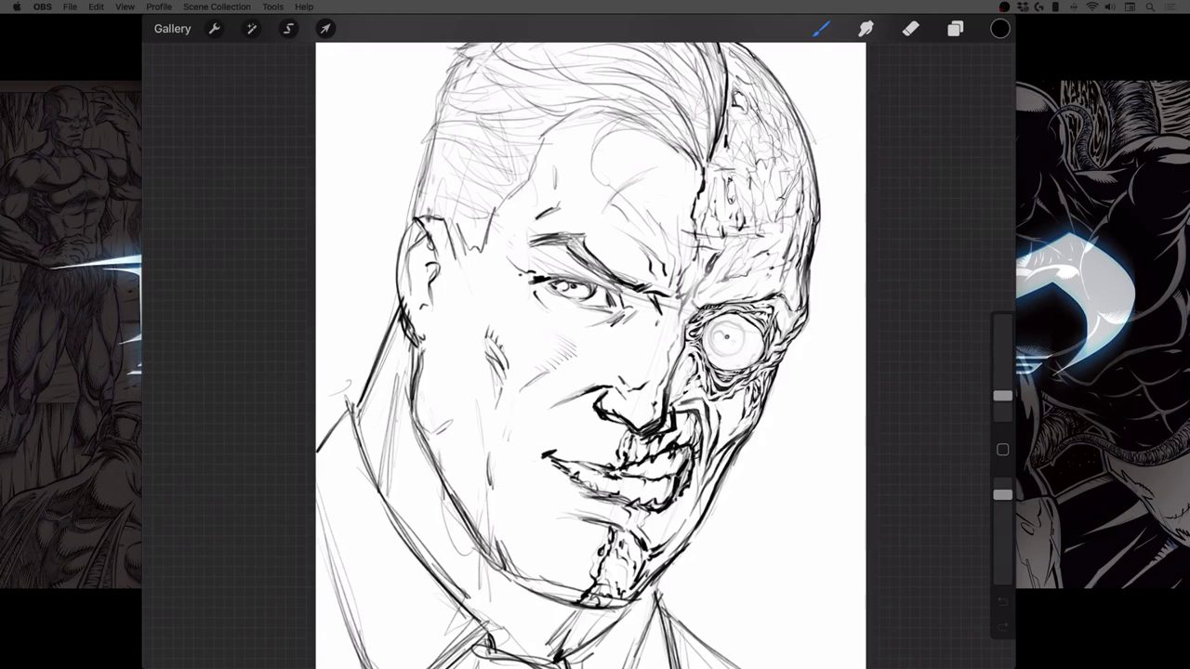
pyautogui.scroll(3, 590, 355)
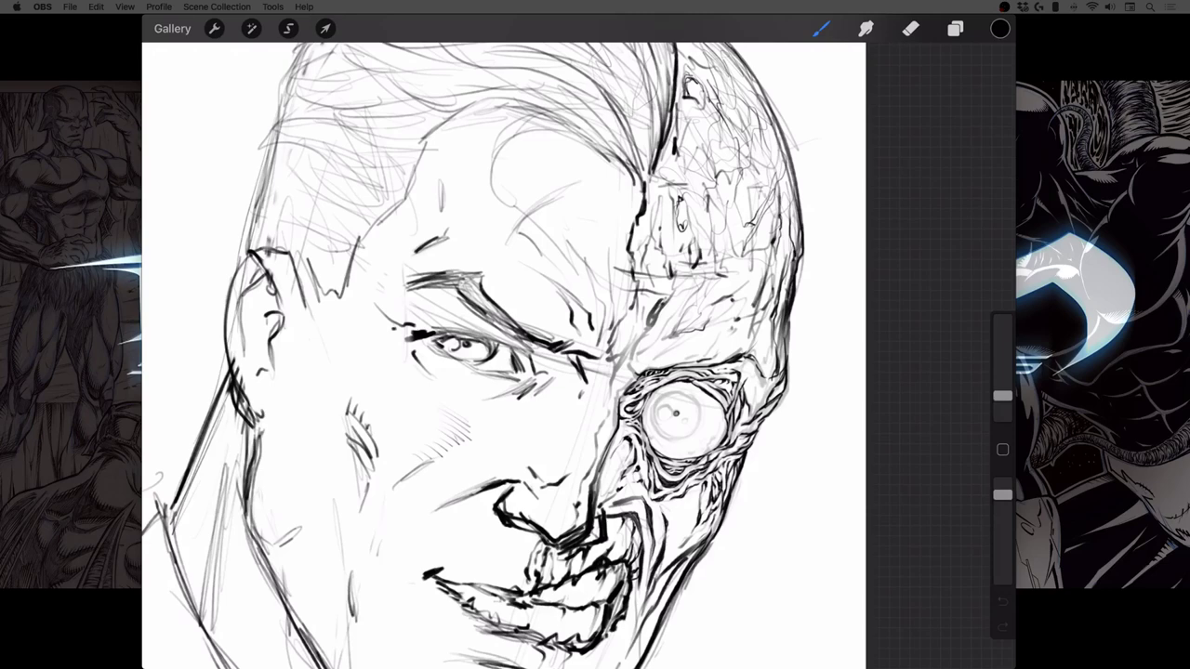
pyautogui.scroll(2, 707, 389)
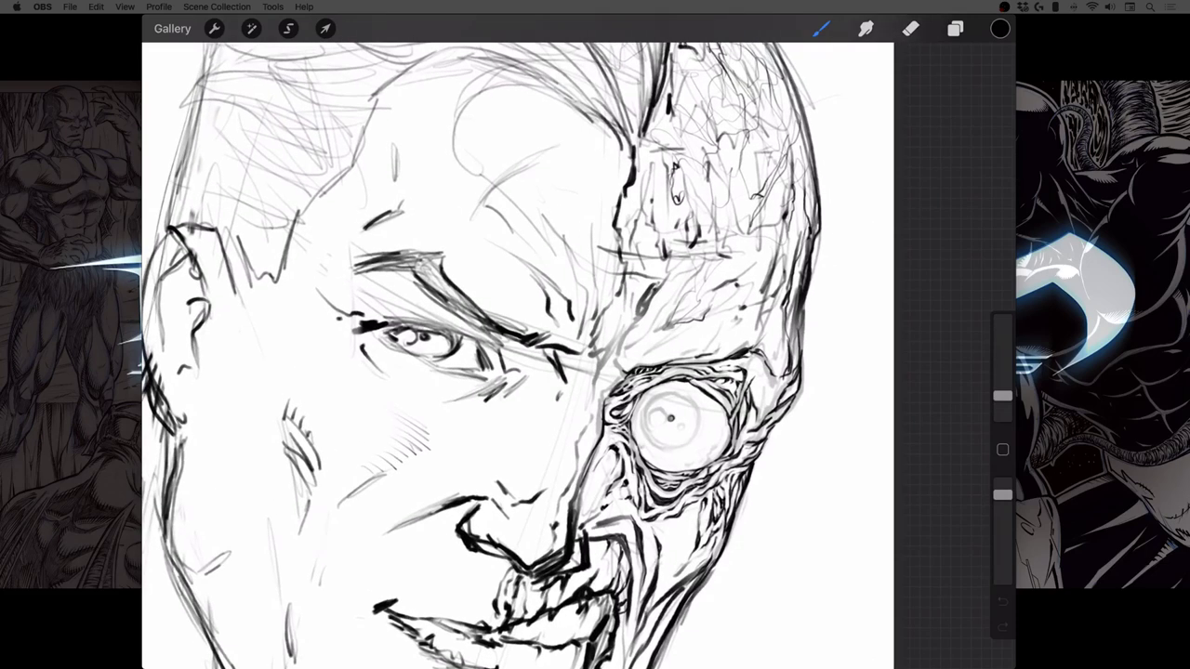
pyautogui.scroll(-3, 518, 355)
pyautogui.scroll(2, 517, 355)
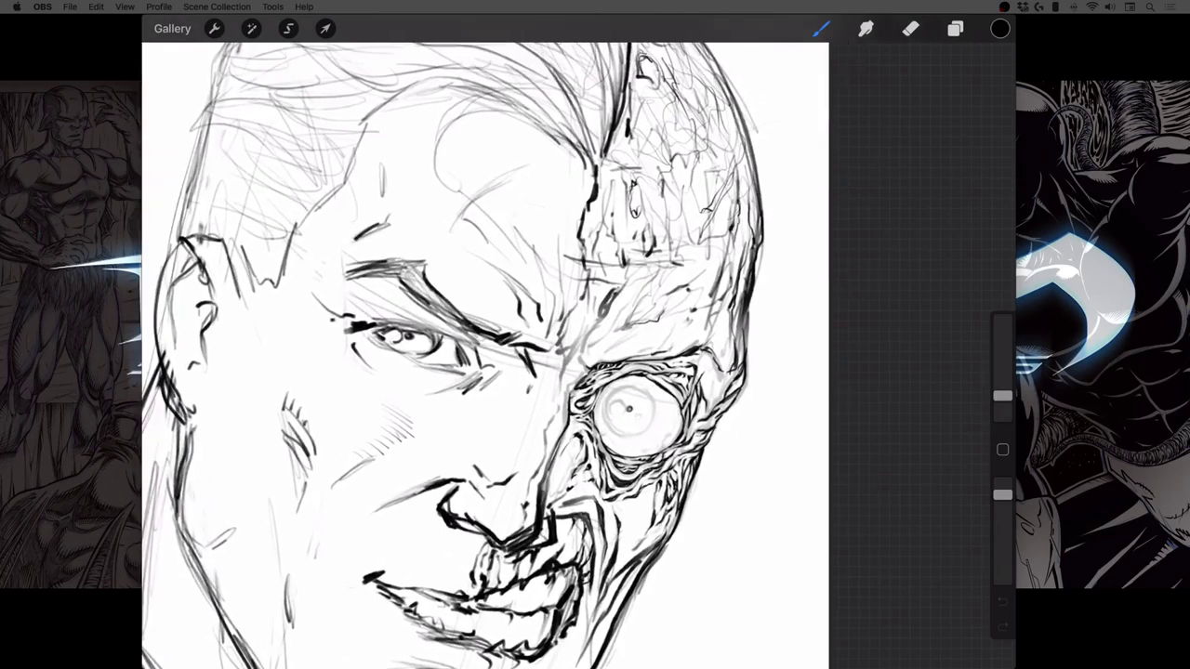
pyautogui.scroll(2, 484, 353)
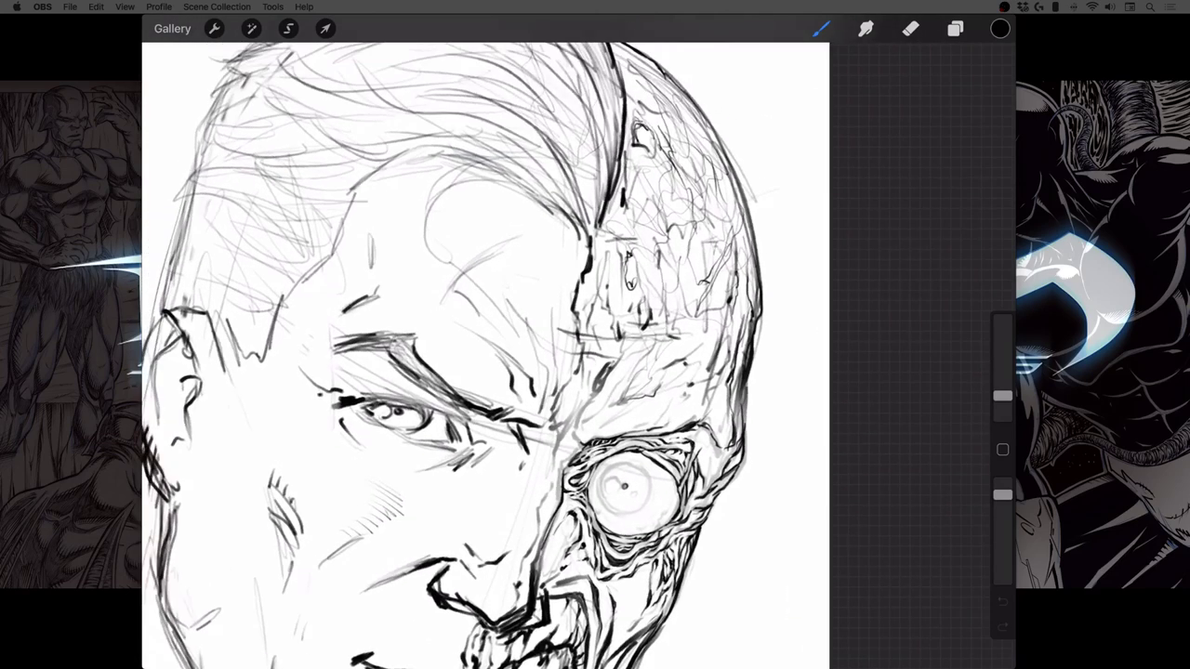
pyautogui.moveTo(684, 201)
pyautogui.mouseDown()
pyautogui.moveTo(682, 227)
pyautogui.moveTo(711, 266)
pyautogui.mouseUp()
pyautogui.moveTo(669, 97); pyautogui.dragTo(668, 121)
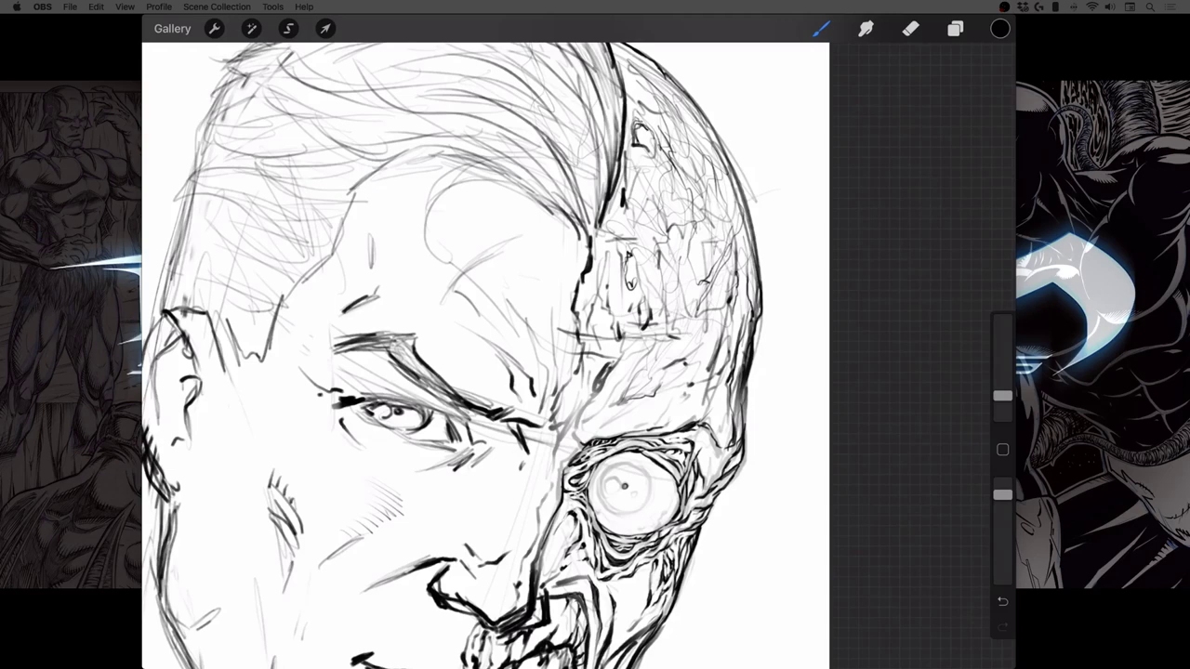
pyautogui.scroll(-1, 485, 355)
pyautogui.scroll(4, 485, 355)
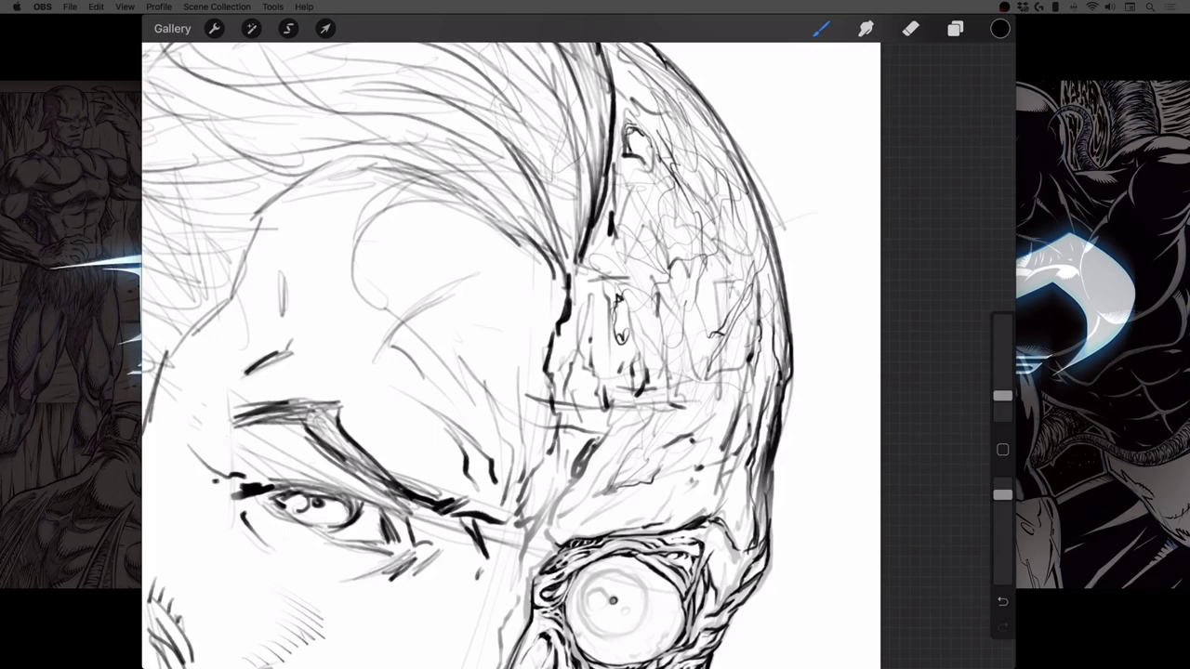
pyautogui.scroll(-1, 511, 355)
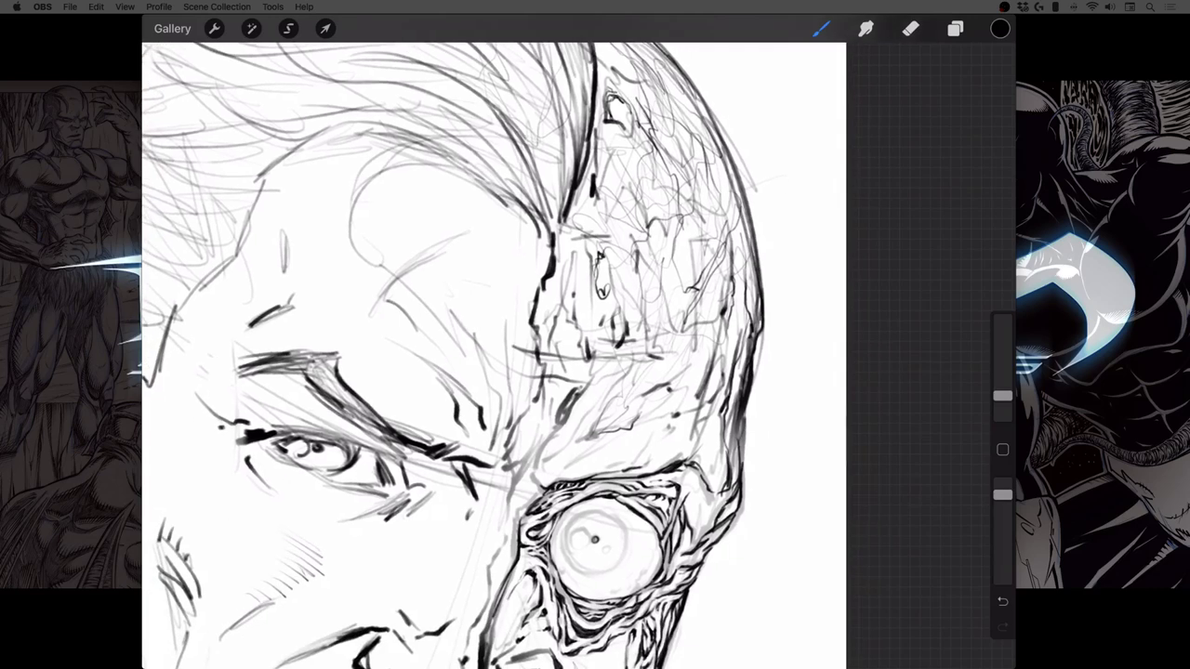
pyautogui.scroll(-1, 493, 355)
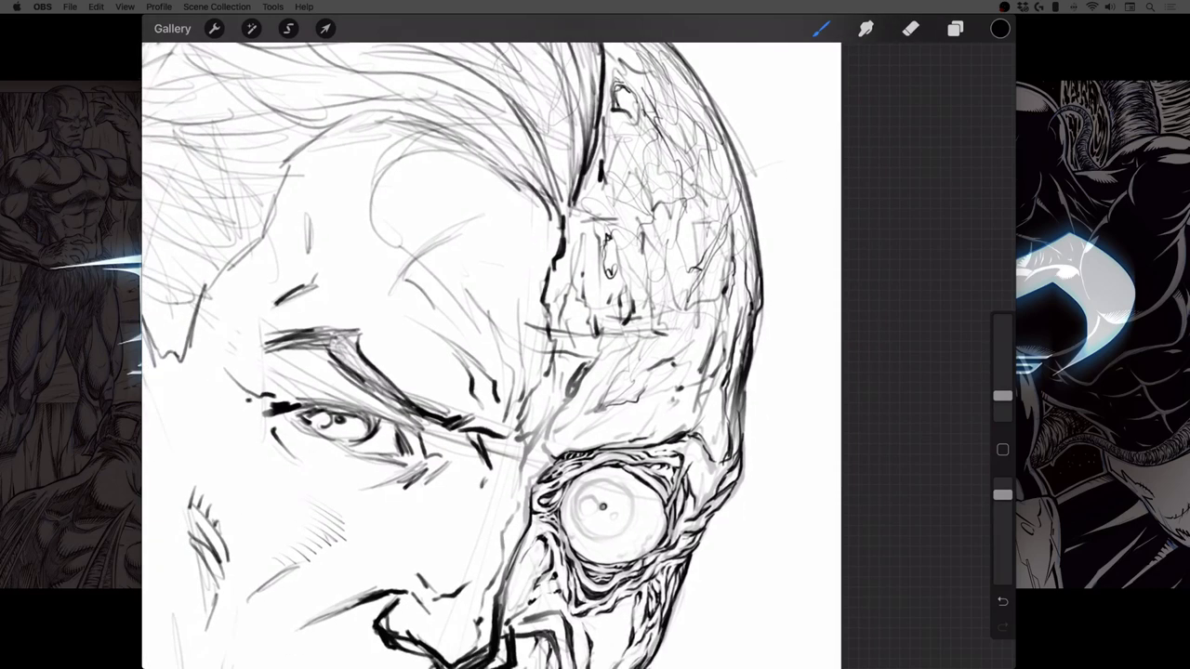
pyautogui.scroll(1, 465, 353)
# Examine how the scar texture flows from the exposed eye socket up over the forehead and scalp
pyautogui.moveTo(693, 228)
pyautogui.mouseDown()
pyautogui.moveTo(686, 333)
pyautogui.moveTo(711, 269)
pyautogui.mouseUp()
pyautogui.moveTo(704, 170); pyautogui.dragTo(698, 187)
pyautogui.moveTo(658, 239); pyautogui.dragTo(649, 289)
pyautogui.moveTo(672, 138); pyautogui.dragTo(675, 208)
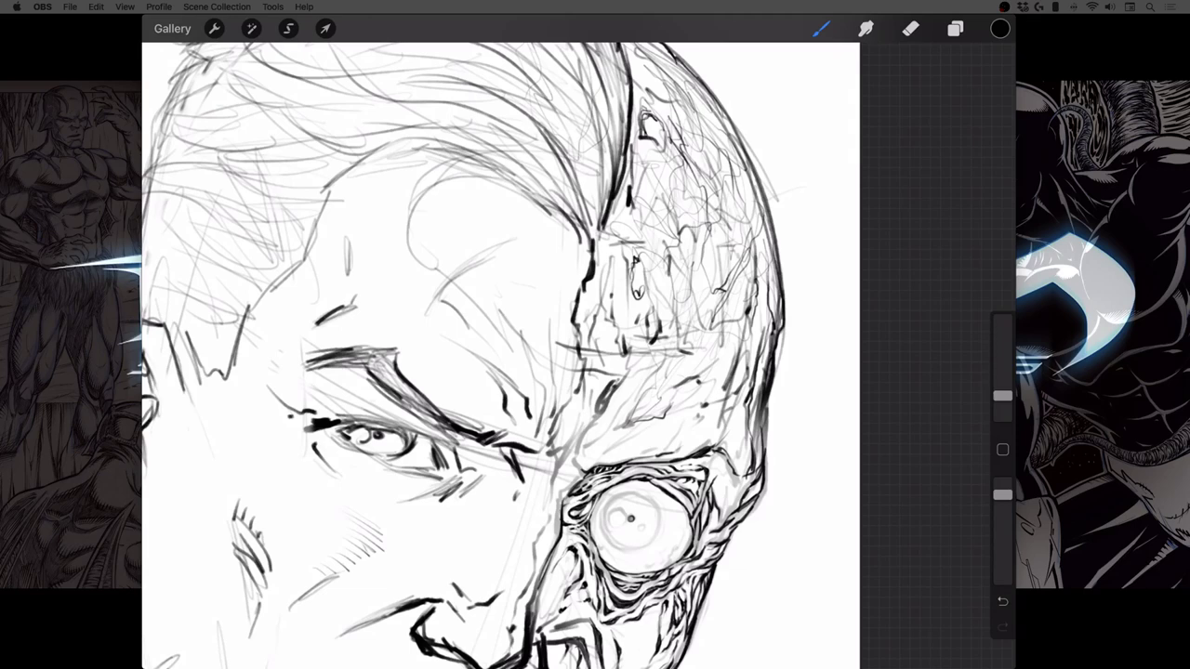
pyautogui.scroll(-1, 502, 353)
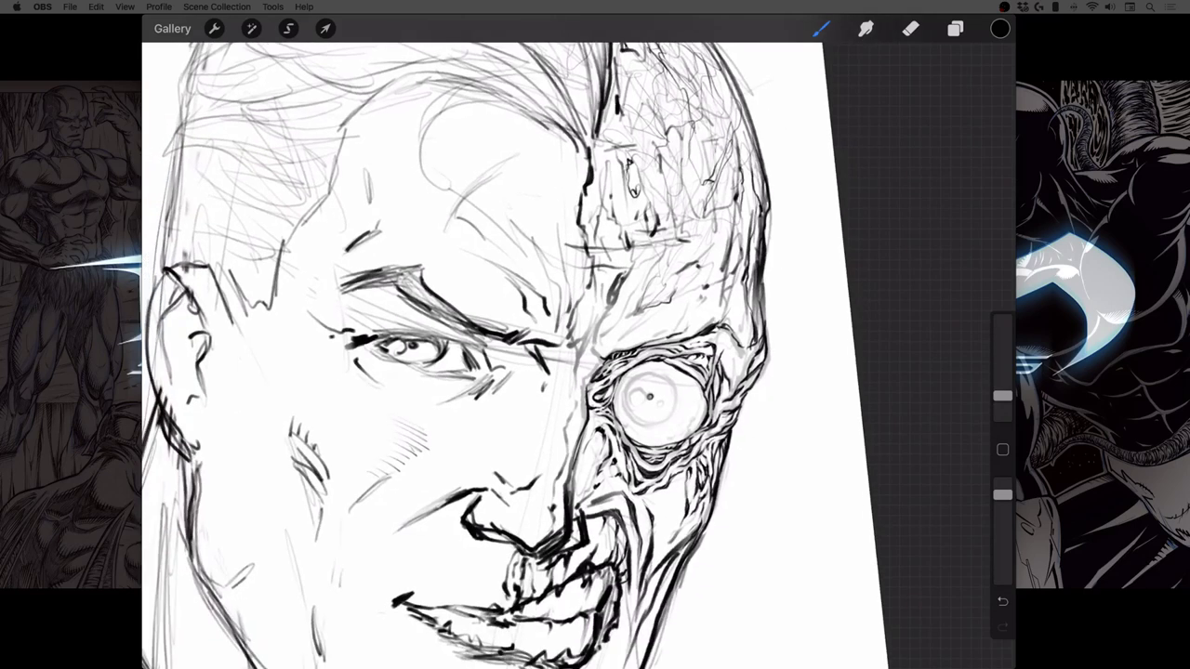
pyautogui.scroll(2, 576, 371)
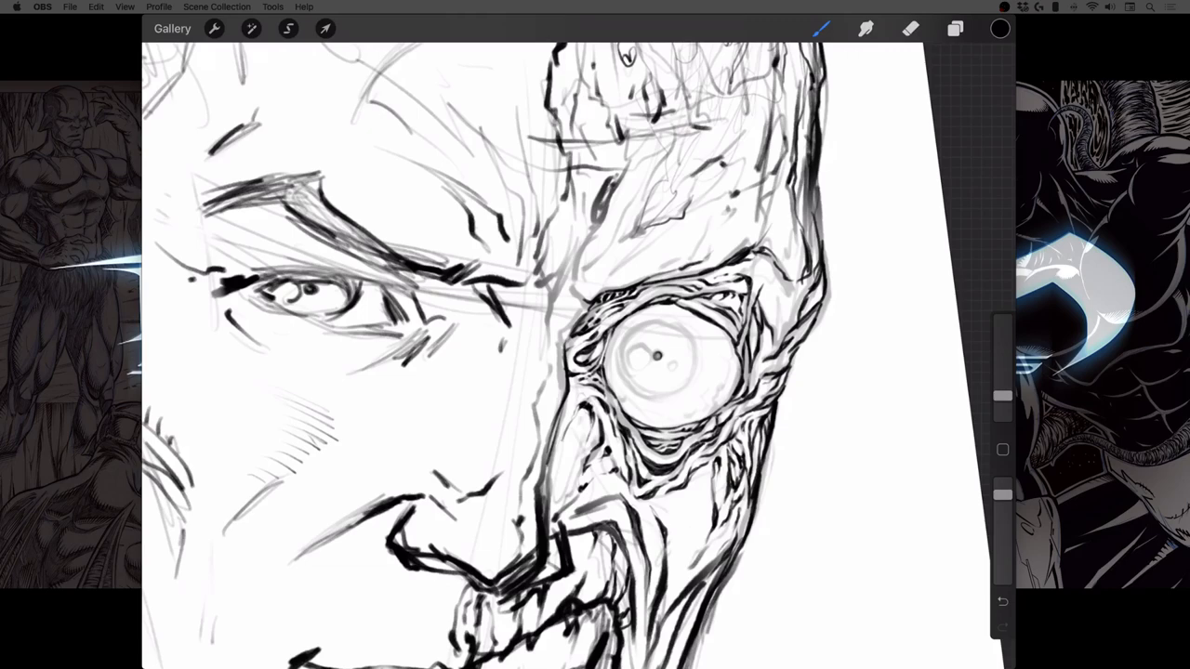
pyautogui.scroll(-3, 488, 353)
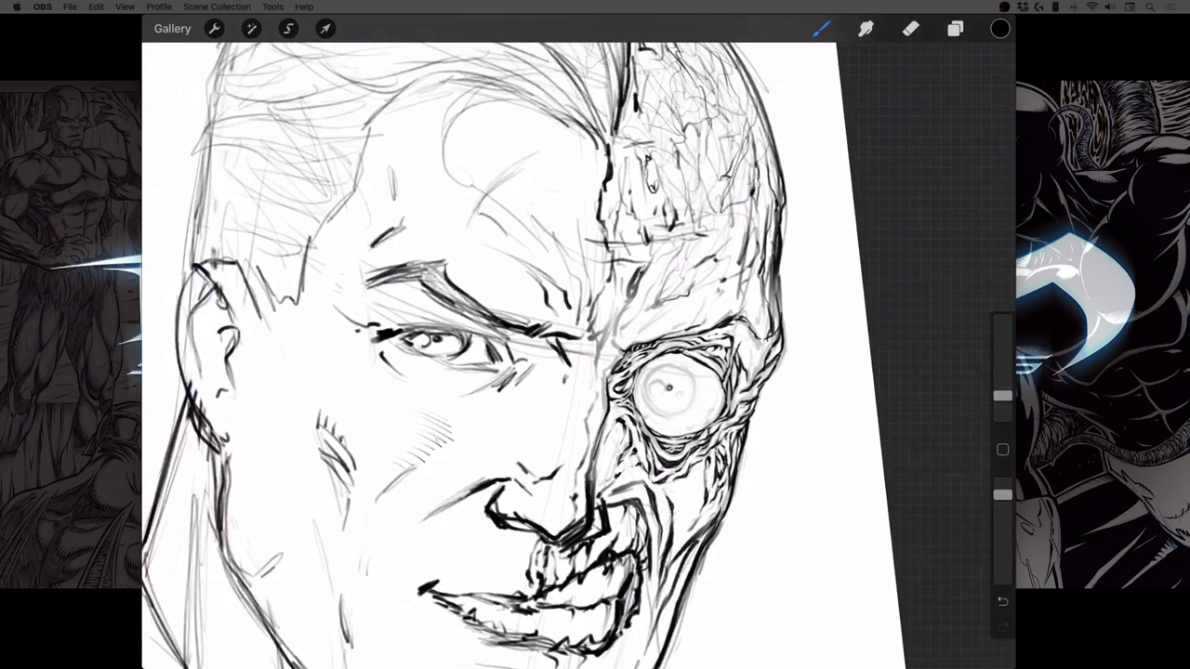
pyautogui.scroll(2, 651, 186)
pyautogui.moveTo(728, 300); pyautogui.dragTo(708, 150)
pyautogui.moveTo(748, 276); pyautogui.dragTo(716, 144)
pyautogui.scroll(1, 634, 278)
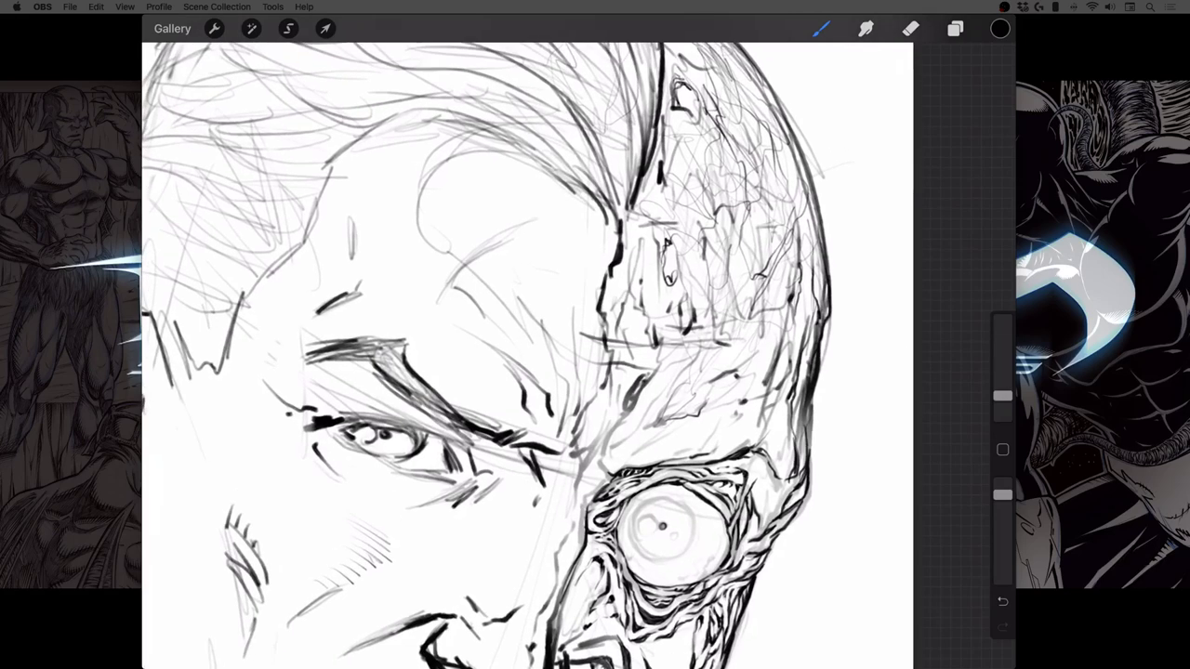
pyautogui.moveTo(777, 230); pyautogui.dragTo(767, 192)
pyautogui.moveTo(805, 143); pyautogui.dragTo(804, 217)
pyautogui.moveTo(792, 93); pyautogui.dragTo(783, 142)
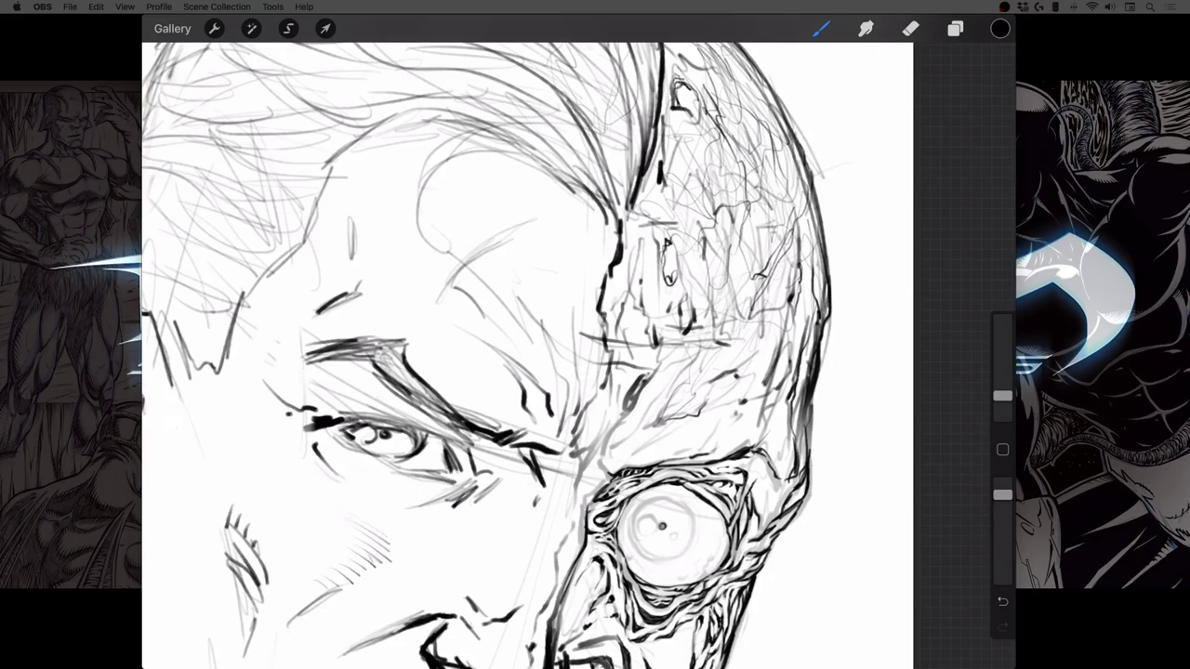
# Fade the rough sketch lines on the scarred forehead and scalp using a large, soft Eraser
pyautogui.scroll(2, 527, 356)
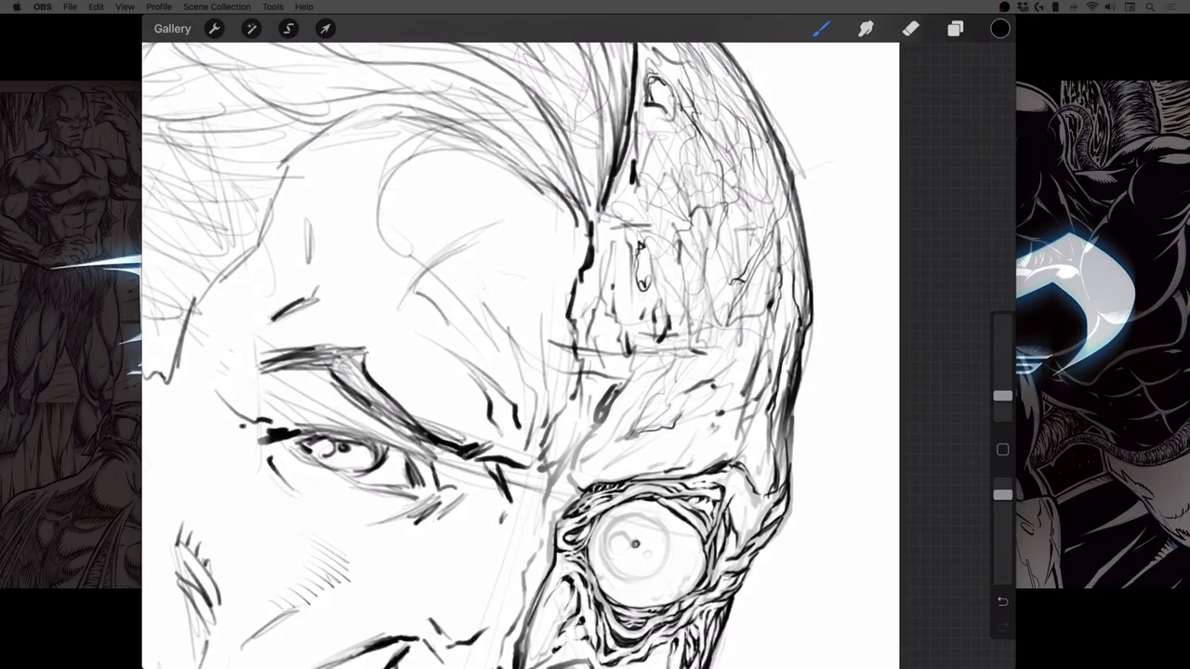
pyautogui.press('e')
pyautogui.moveTo(1002, 373); pyautogui.dragTo(1001, 378)
pyautogui.moveTo(727, 103)
pyautogui.mouseDown()
pyautogui.moveTo(771, 147)
pyautogui.moveTo(726, 356)
pyautogui.moveTo(649, 391)
pyautogui.moveTo(622, 364)
pyautogui.moveTo(720, 192)
pyautogui.moveTo(740, 193)
pyautogui.moveTo(692, 198)
pyautogui.moveTo(797, 335)
pyautogui.moveTo(792, 354)
pyautogui.moveTo(738, 351)
pyautogui.moveTo(680, 244)
pyautogui.moveTo(643, 228)
pyautogui.moveTo(647, 153)
pyautogui.moveTo(748, 148)
pyautogui.moveTo(780, 365)
pyautogui.moveTo(678, 394)
pyautogui.moveTo(619, 384)
pyautogui.moveTo(685, 284)
pyautogui.moveTo(804, 314)
pyautogui.moveTo(765, 227)
pyautogui.moveTo(653, 199)
pyautogui.moveTo(663, 127)
pyautogui.moveTo(715, 115)
pyautogui.moveTo(763, 239)
pyautogui.moveTo(776, 390)
pyautogui.mouseUp()
pyautogui.click(821, 28)
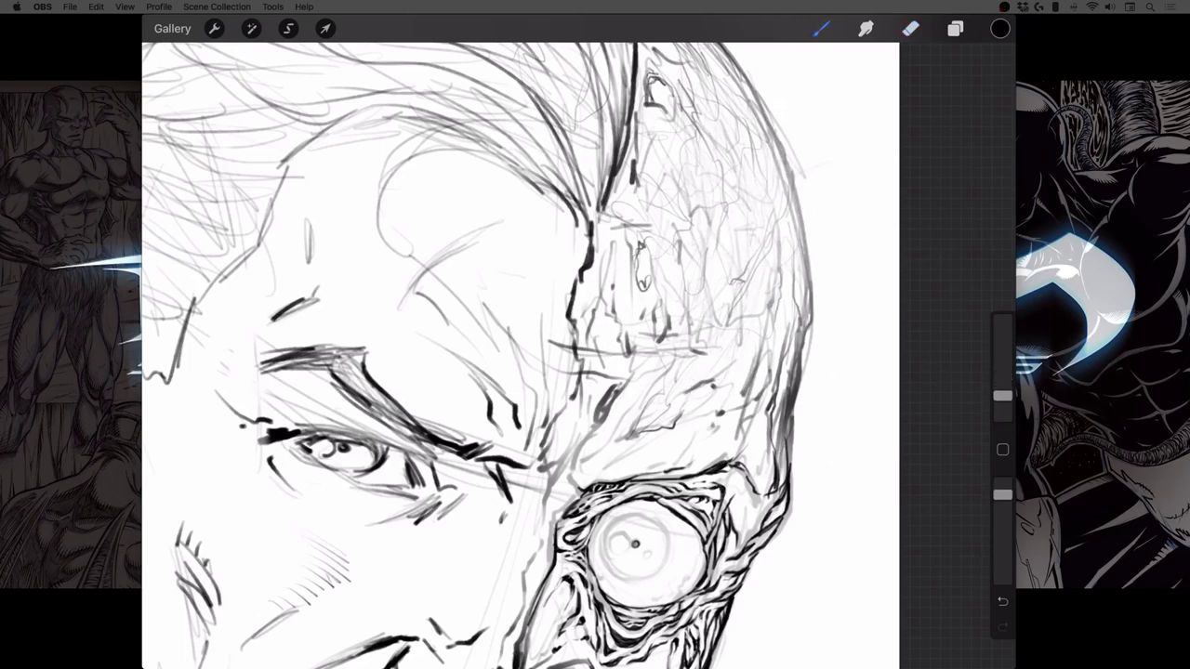
pyautogui.scroll(-1, 531, 355)
pyautogui.click(910, 28)
pyautogui.moveTo(729, 279)
pyautogui.mouseDown()
pyautogui.moveTo(671, 286)
pyautogui.moveTo(799, 233)
pyautogui.moveTo(614, 223)
pyautogui.mouseUp()
pyautogui.click(644, 392)
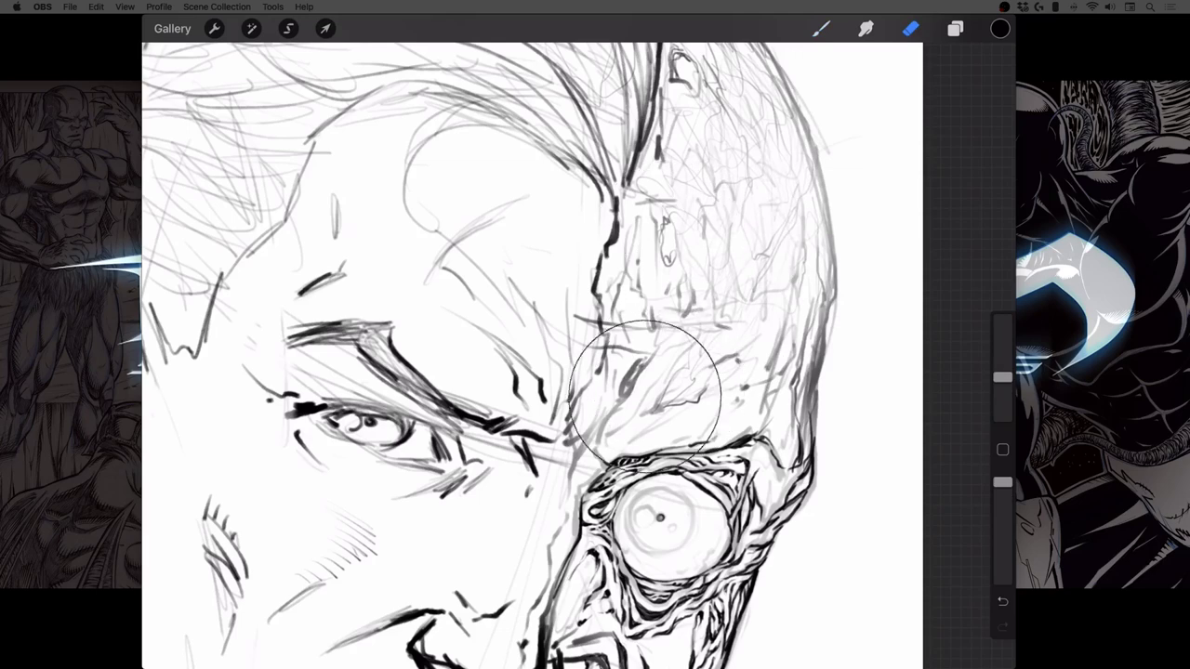
pyautogui.moveTo(645, 392)
pyautogui.mouseDown()
pyautogui.moveTo(647, 360)
pyautogui.moveTo(794, 230)
pyautogui.moveTo(807, 115)
pyautogui.mouseUp()
# Ink a jagged black crack from the scarred forehead up into the scalp with a slightly larger brush
pyautogui.click(821, 28)
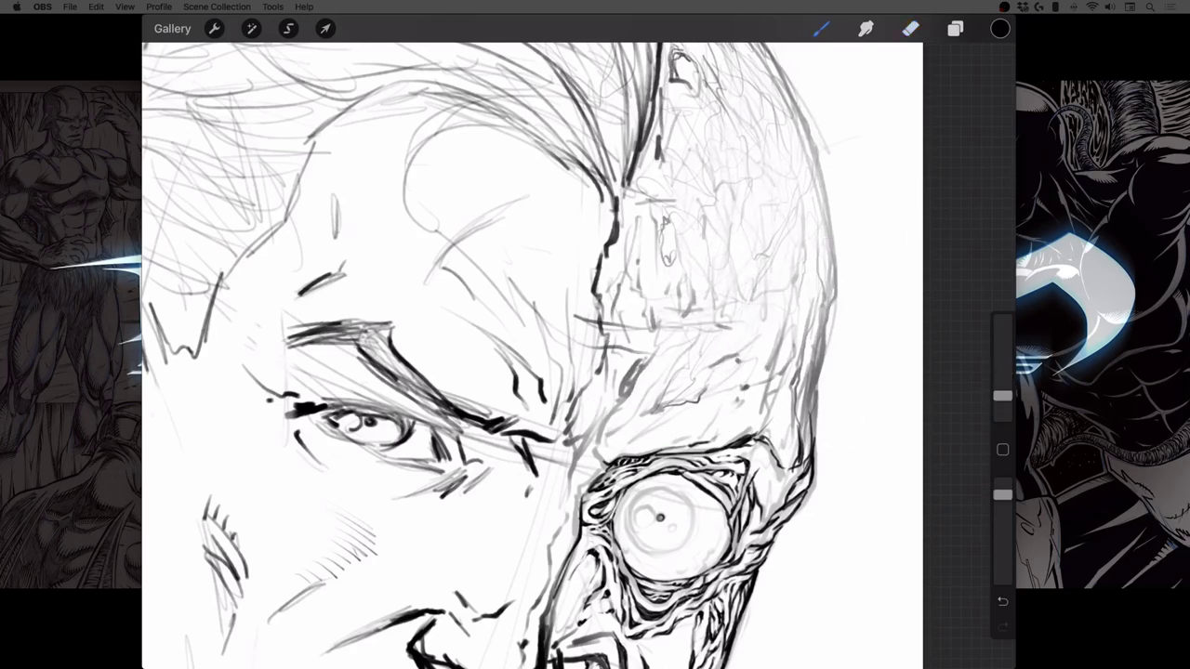
pyautogui.moveTo(672, 372); pyautogui.dragTo(684, 354)
pyautogui.moveTo(1002, 396); pyautogui.dragTo(1002, 388)
pyautogui.moveTo(690, 357); pyautogui.dragTo(720, 164)
pyautogui.moveTo(716, 270); pyautogui.dragTo(717, 245)
pyautogui.moveTo(708, 290); pyautogui.dragTo(720, 175)
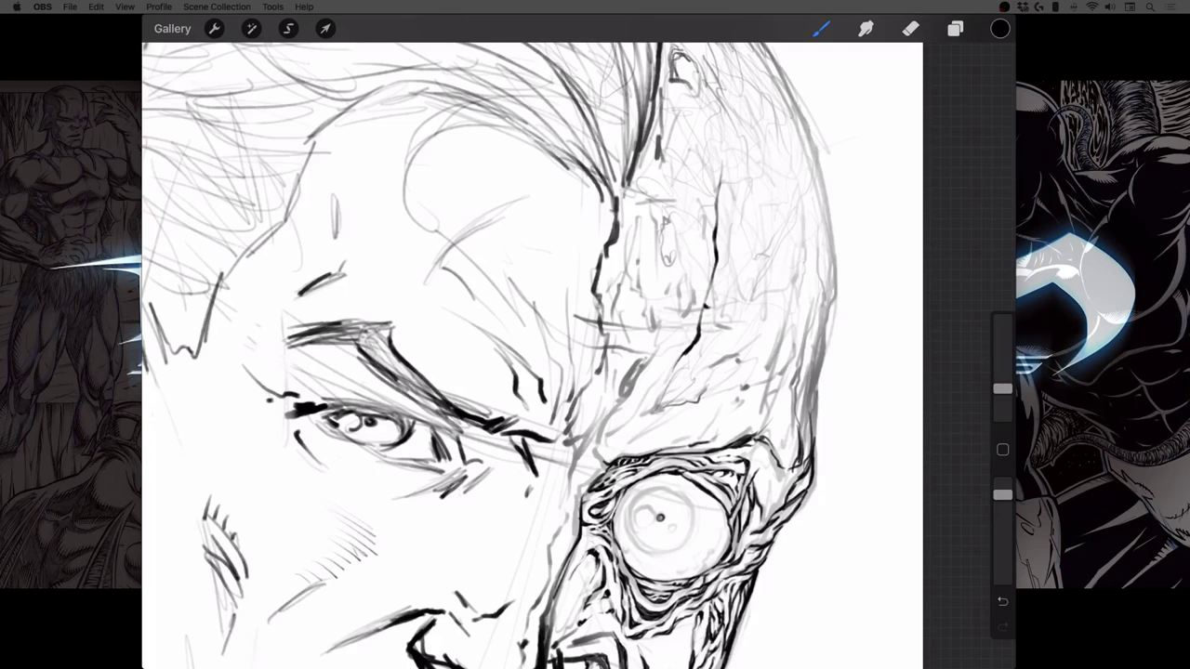
# Ink small dark notches and torn-flesh marks along the outer side of the forehead crack
pyautogui.moveTo(706, 310)
pyautogui.mouseDown()
pyautogui.moveTo(722, 305)
pyautogui.moveTo(700, 323)
pyautogui.moveTo(705, 305)
pyautogui.moveTo(692, 350)
pyautogui.moveTo(704, 336)
pyautogui.mouseUp()
pyautogui.moveTo(723, 327)
pyautogui.mouseDown()
pyautogui.moveTo(736, 324)
pyautogui.moveTo(740, 291)
pyautogui.mouseUp()
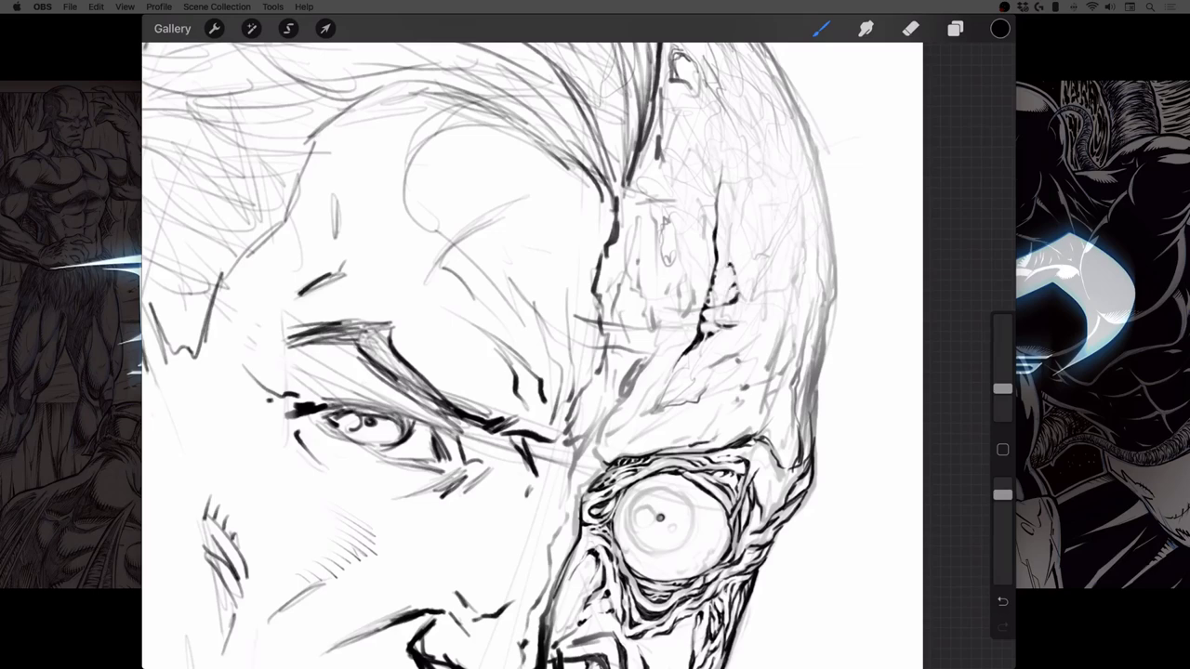
pyautogui.moveTo(718, 271); pyautogui.dragTo(729, 263)
pyautogui.moveTo(720, 258); pyautogui.dragTo(724, 249)
pyautogui.moveTo(716, 290); pyautogui.dragTo(723, 279)
# Ink a teardrop-shaped cavity beside the forehead crack and extend the torn texture up the scalp and down towards the brow
pyautogui.scroll(-3, 578, 355)
pyautogui.scroll(2, 489, 355)
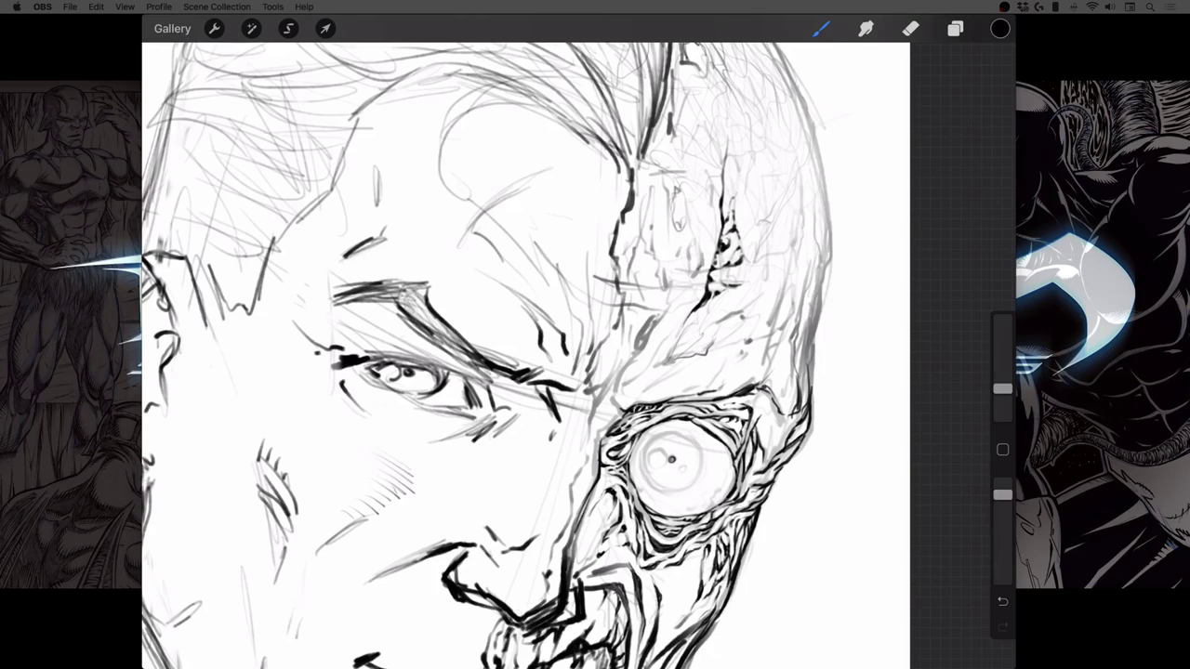
pyautogui.moveTo(697, 272); pyautogui.dragTo(691, 242)
pyautogui.moveTo(695, 221)
pyautogui.mouseDown()
pyautogui.moveTo(687, 232)
pyautogui.moveTo(695, 226)
pyautogui.mouseUp()
pyautogui.moveTo(714, 222)
pyautogui.mouseDown()
pyautogui.moveTo(701, 239)
pyautogui.moveTo(692, 219)
pyautogui.moveTo(715, 231)
pyautogui.moveTo(702, 223)
pyautogui.mouseUp()
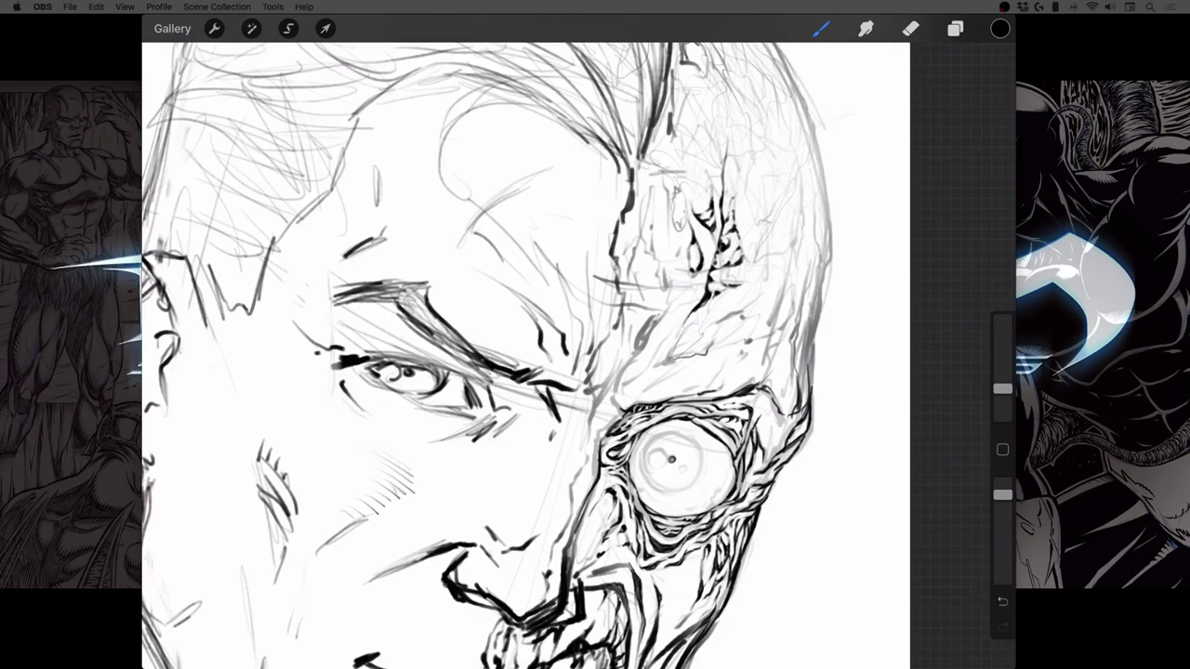
pyautogui.moveTo(725, 173)
pyautogui.mouseDown()
pyautogui.moveTo(736, 192)
pyautogui.moveTo(739, 175)
pyautogui.mouseUp()
pyautogui.moveTo(733, 283)
pyautogui.mouseDown()
pyautogui.moveTo(750, 275)
pyautogui.moveTo(742, 308)
pyautogui.moveTo(707, 328)
pyautogui.mouseUp()
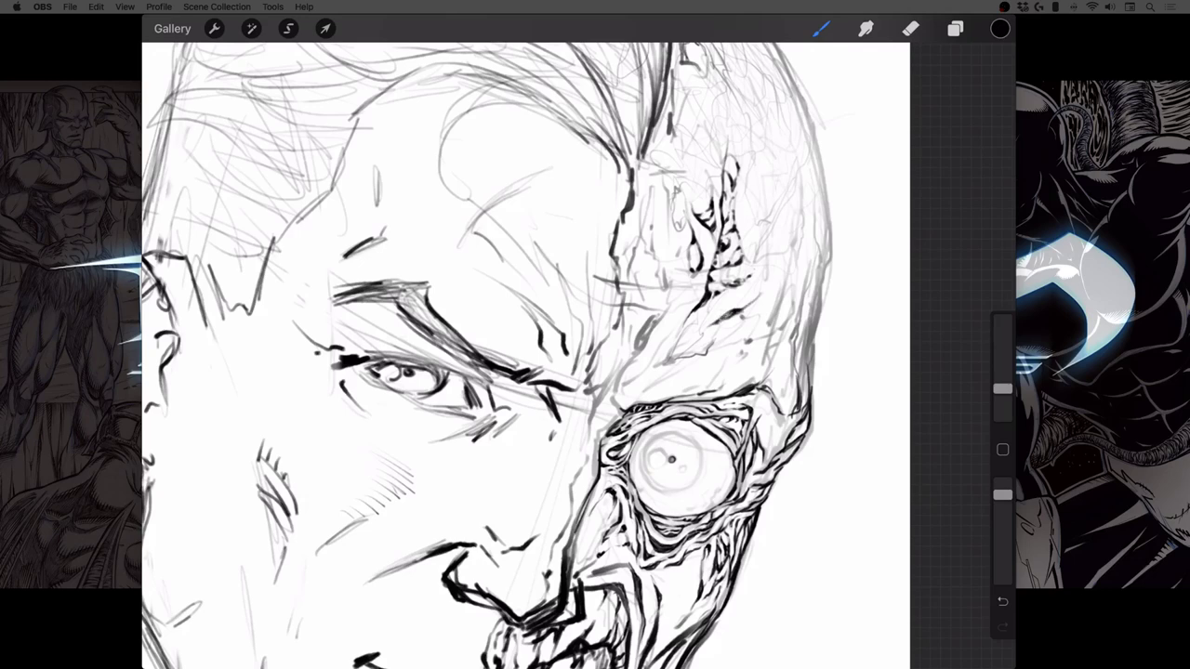
pyautogui.moveTo(707, 311); pyautogui.dragTo(693, 328)
pyautogui.scroll(-3, 578, 356)
pyautogui.scroll(2, 525, 353)
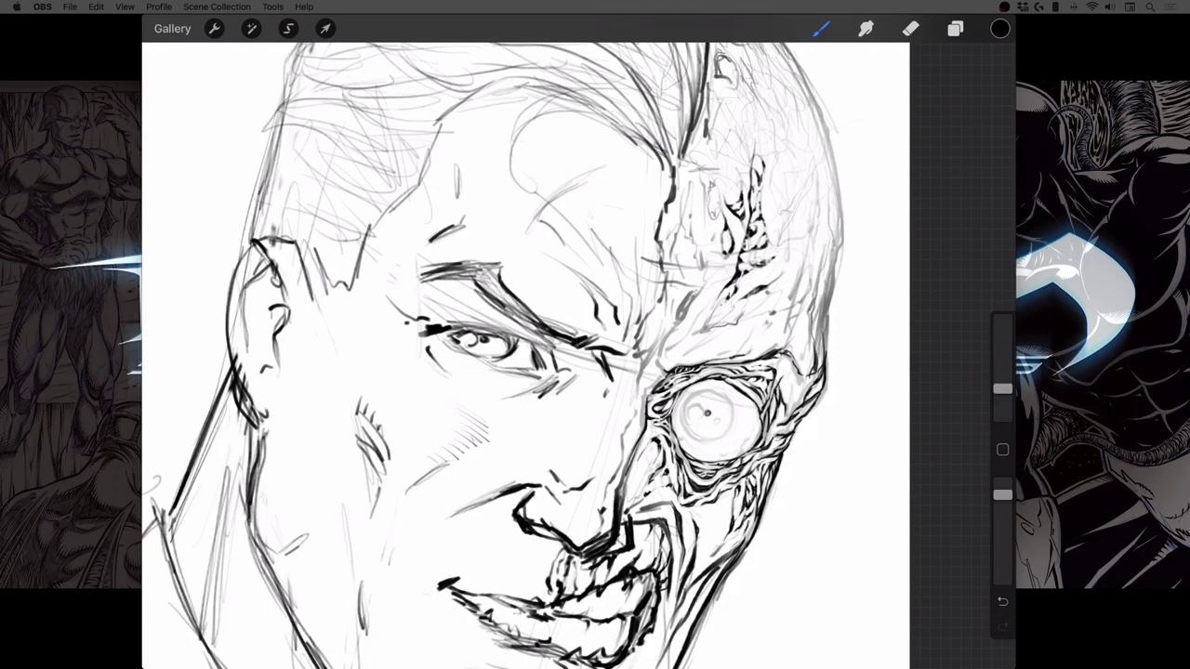
pyautogui.scroll(3, 571, 355)
pyautogui.scroll(3, 571, 355)
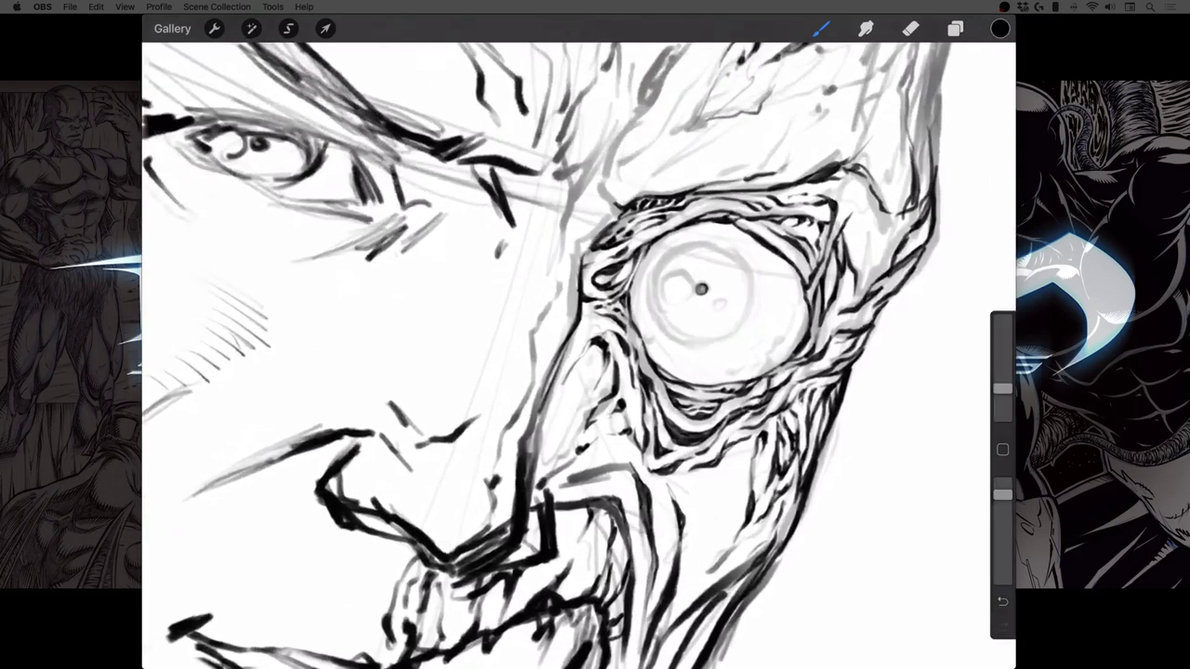
pyautogui.scroll(3, 710, 443)
pyautogui.moveTo(683, 517)
pyautogui.mouseDown()
pyautogui.moveTo(680, 424)
pyautogui.moveTo(710, 448)
pyautogui.mouseUp()
pyautogui.hotkey('ctrl', 'z')
pyautogui.moveTo(714, 531)
pyautogui.mouseDown()
pyautogui.moveTo(701, 457)
pyautogui.moveTo(683, 486)
pyautogui.mouseUp()
pyautogui.moveTo(699, 453); pyautogui.dragTo(721, 467)
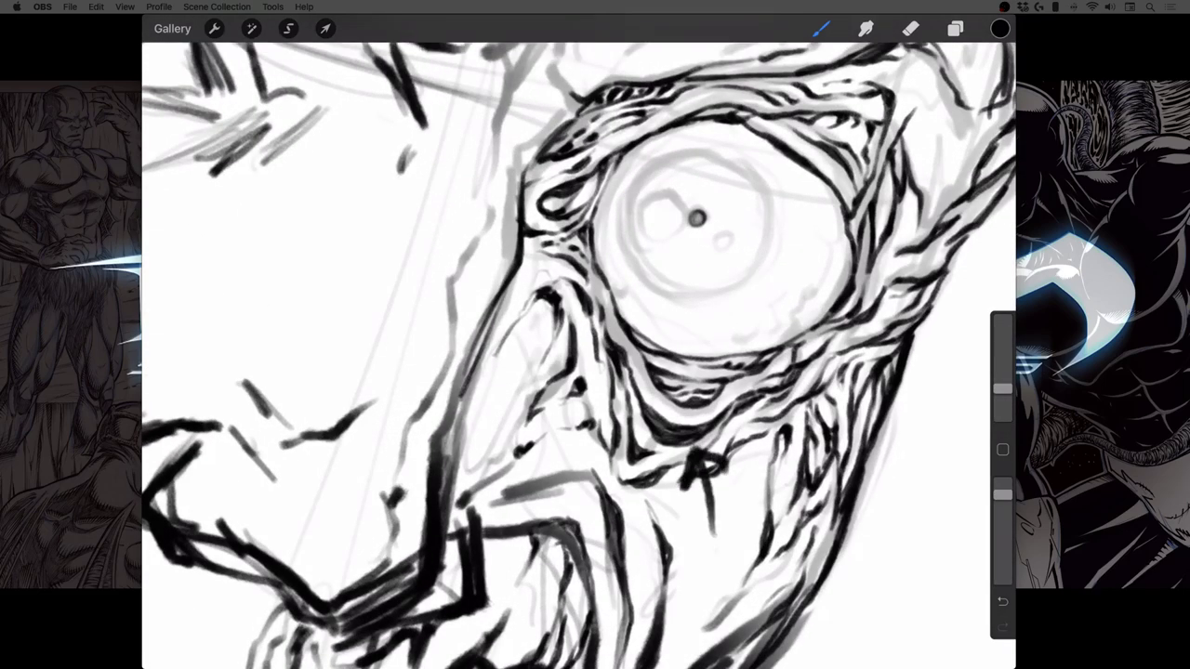
pyautogui.hotkey('ctrl', 'z')
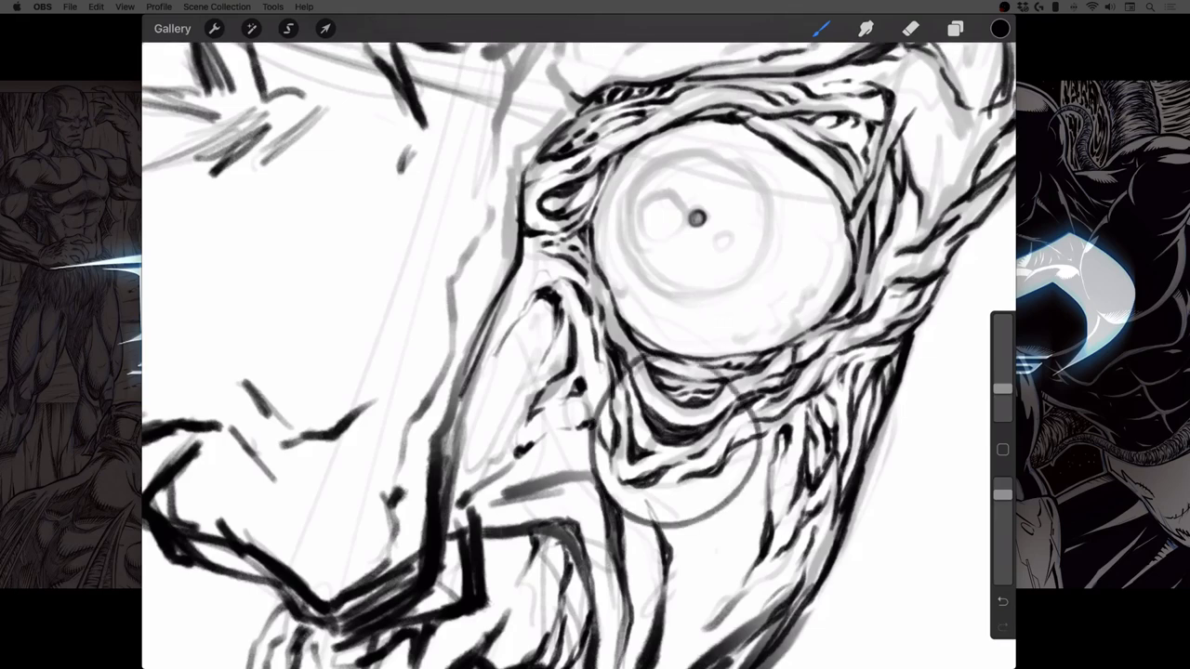
# Thicken the inner edge of the forehead wound and ink a small oval pit beside it, filled with fine hatching
pyautogui.scroll(-3, 579, 355)
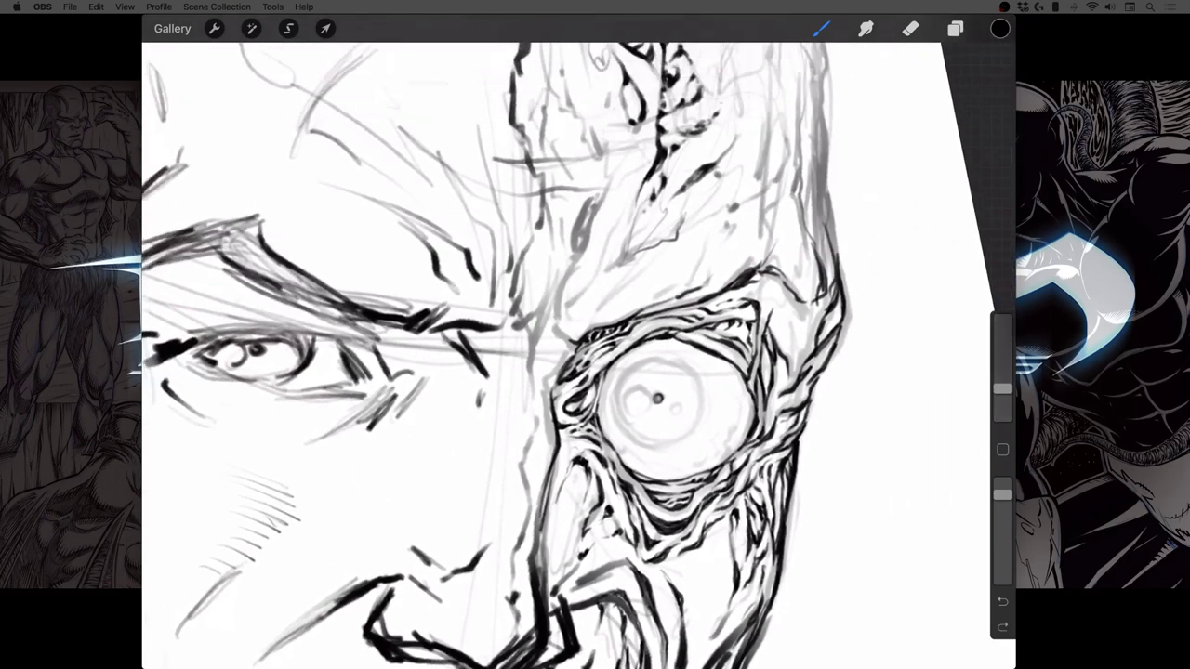
pyautogui.scroll(3, 578, 355)
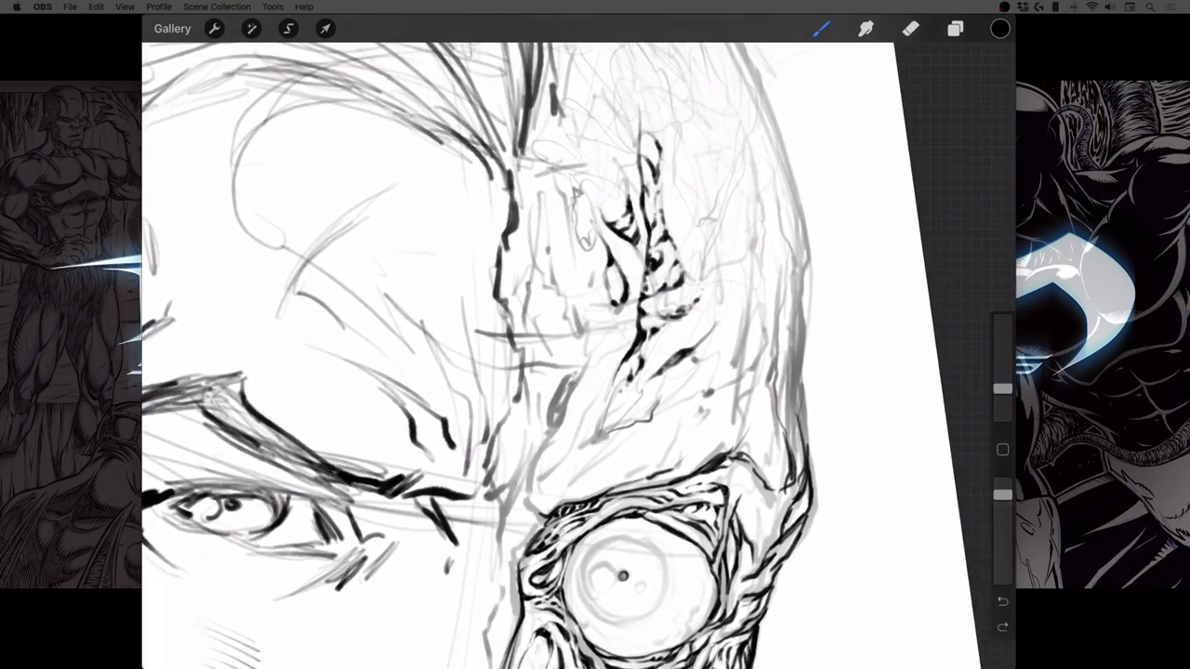
pyautogui.moveTo(604, 219)
pyautogui.mouseDown()
pyautogui.moveTo(628, 178)
pyautogui.moveTo(628, 137)
pyautogui.mouseUp()
pyautogui.moveTo(630, 137); pyautogui.dragTo(632, 107)
pyautogui.moveTo(676, 185)
pyautogui.mouseDown()
pyautogui.moveTo(691, 221)
pyautogui.moveTo(714, 205)
pyautogui.moveTo(692, 225)
pyautogui.moveTo(685, 197)
pyautogui.moveTo(696, 171)
pyautogui.moveTo(706, 216)
pyautogui.moveTo(691, 204)
pyautogui.moveTo(704, 180)
pyautogui.mouseUp()
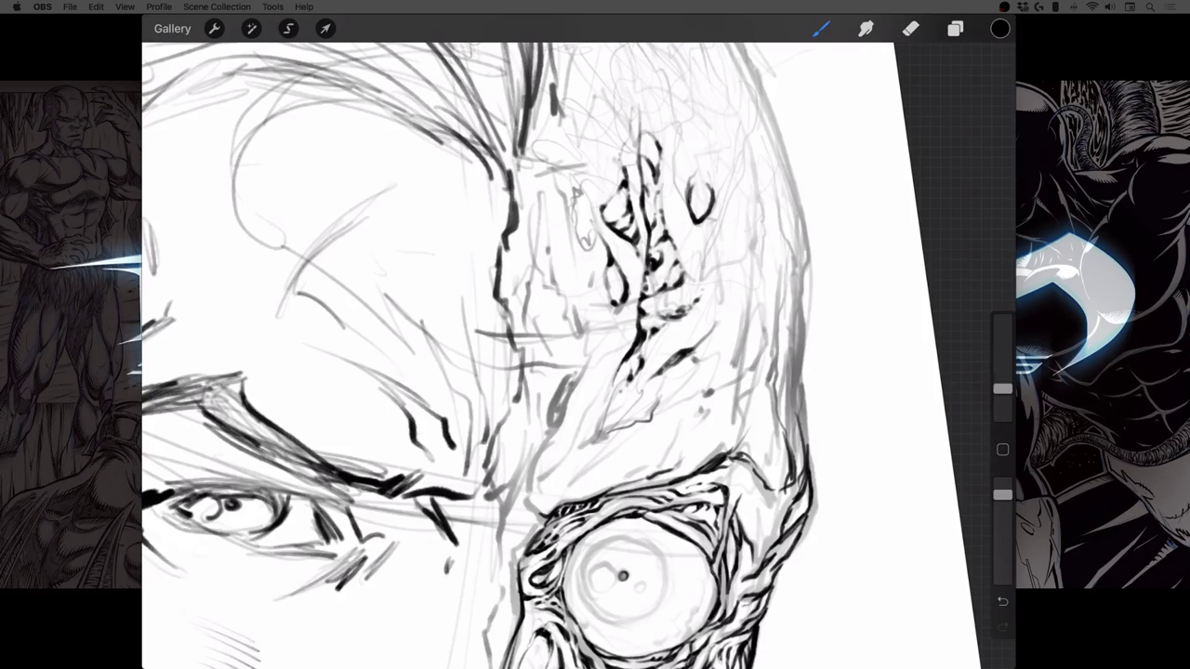
pyautogui.moveTo(1002, 389); pyautogui.dragTo(1002, 397)
pyautogui.moveTo(693, 197)
pyautogui.mouseDown()
pyautogui.moveTo(698, 221)
pyautogui.moveTo(709, 178)
pyautogui.mouseUp()
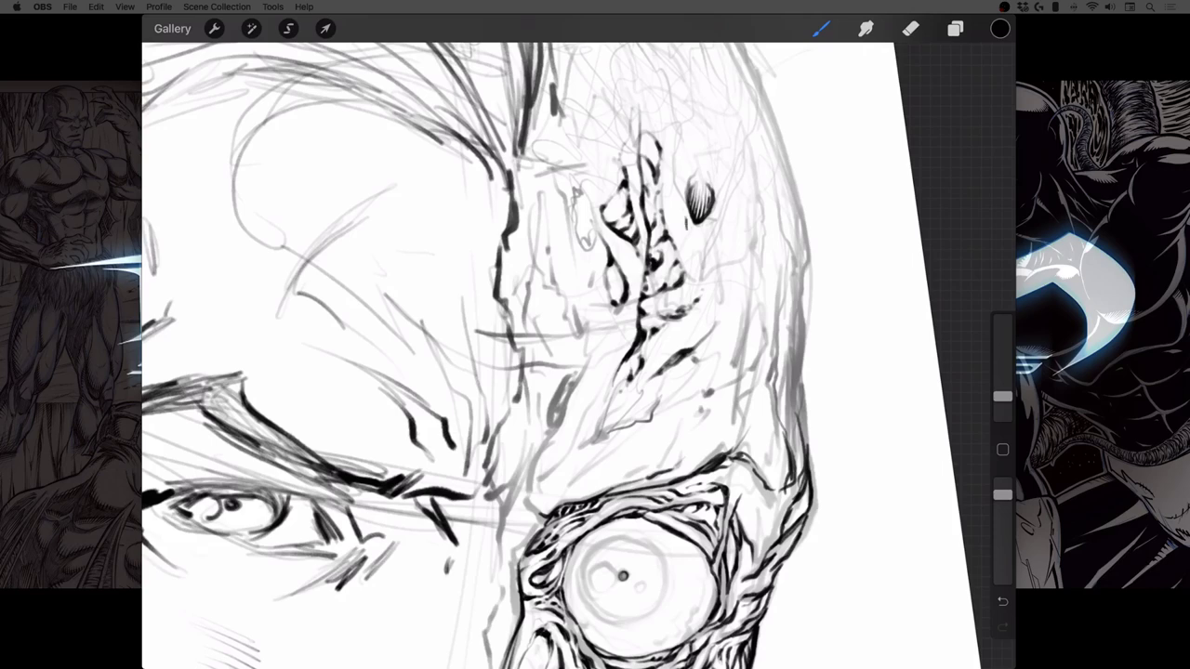
# Ink short wrinkle strokes radiating around the oval pit on the scarred scalp
pyautogui.moveTo(687, 213); pyautogui.dragTo(683, 232)
pyautogui.moveTo(722, 178)
pyautogui.mouseDown()
pyautogui.moveTo(736, 210)
pyautogui.moveTo(717, 226)
pyautogui.moveTo(719, 254)
pyautogui.mouseUp()
pyautogui.moveTo(716, 212); pyautogui.dragTo(714, 228)
pyautogui.moveTo(707, 180)
pyautogui.mouseDown()
pyautogui.moveTo(730, 141)
pyautogui.moveTo(713, 165)
pyautogui.moveTo(708, 138)
pyautogui.moveTo(682, 171)
pyautogui.moveTo(672, 220)
pyautogui.moveTo(701, 242)
pyautogui.moveTo(704, 270)
pyautogui.mouseUp()
# Undo the last few wrinkle strokes around the oval pit
pyautogui.scroll(-2, 790, 297)
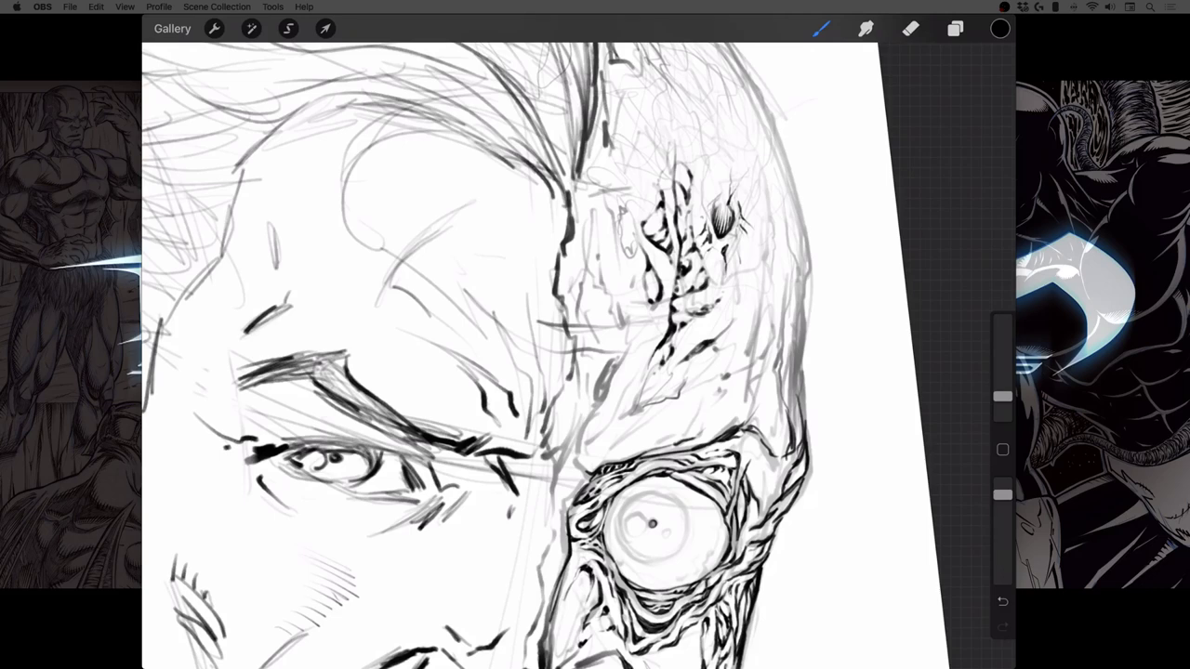
pyautogui.scroll(2, 578, 356)
pyautogui.scroll(-3, 578, 356)
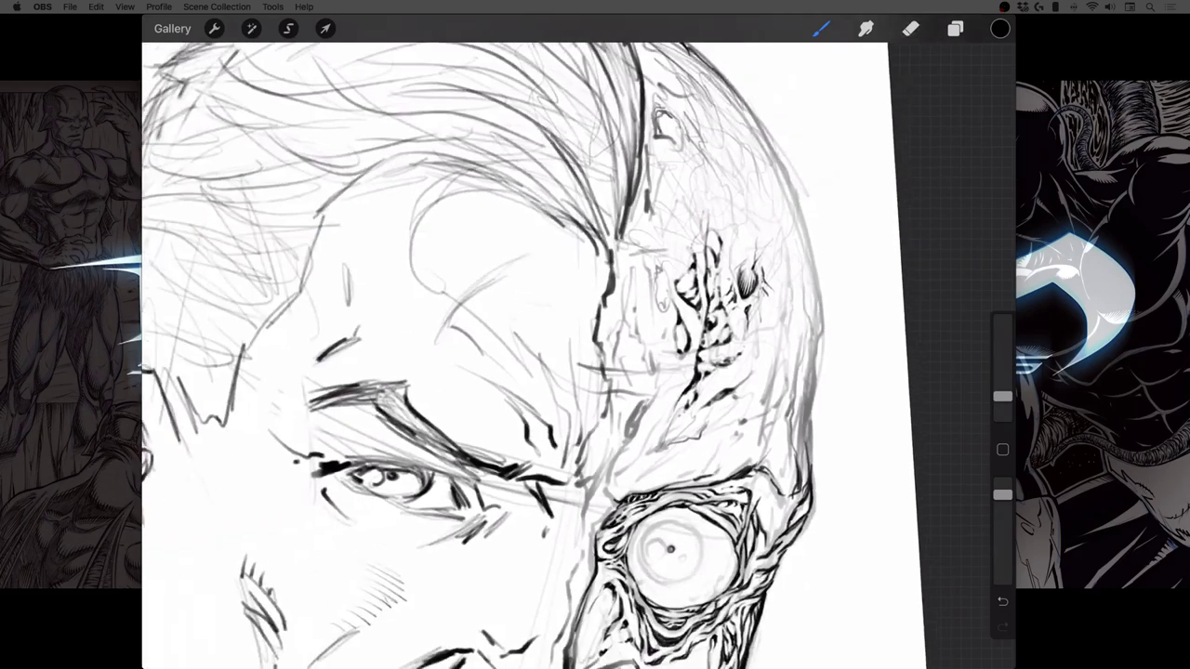
pyautogui.press('super+z')
pyautogui.hotkey('ctrl', 'z')
pyautogui.hotkey('ctrl', 'z')
pyautogui.hotkey('ctrl', 'z')
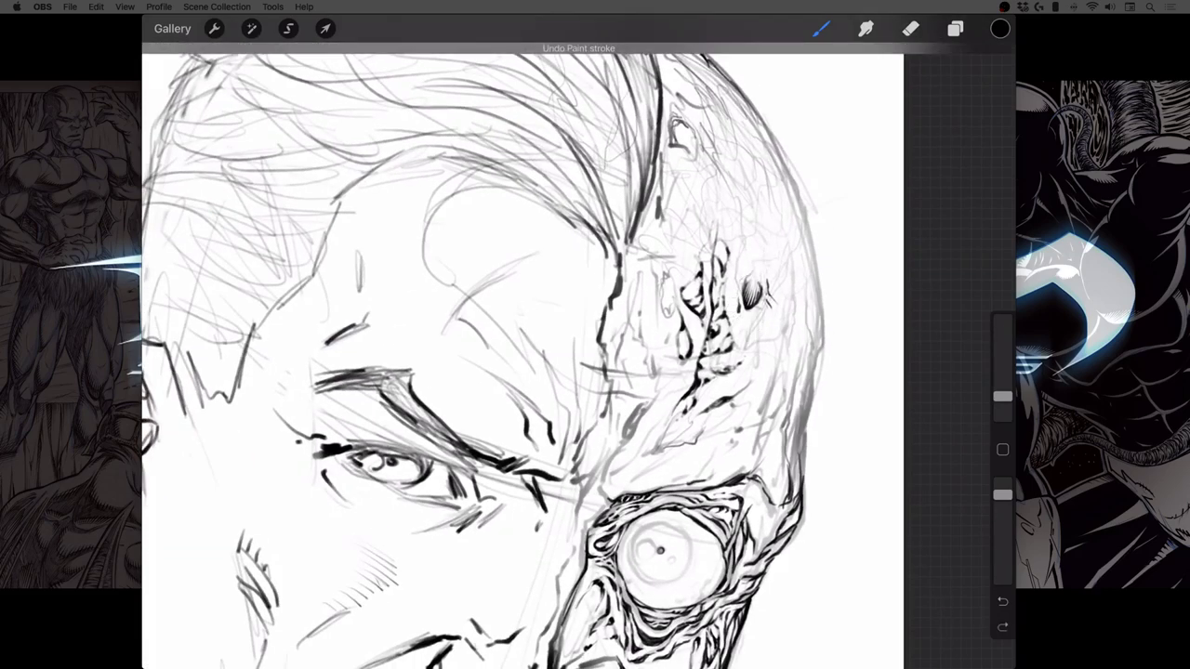
# Undo the remaining wrinkle strokes beside the oval pit, keeping the hatched pit itself
pyautogui.press('super+z')
pyautogui.press('super+z')
pyautogui.scroll(1, 578, 356)
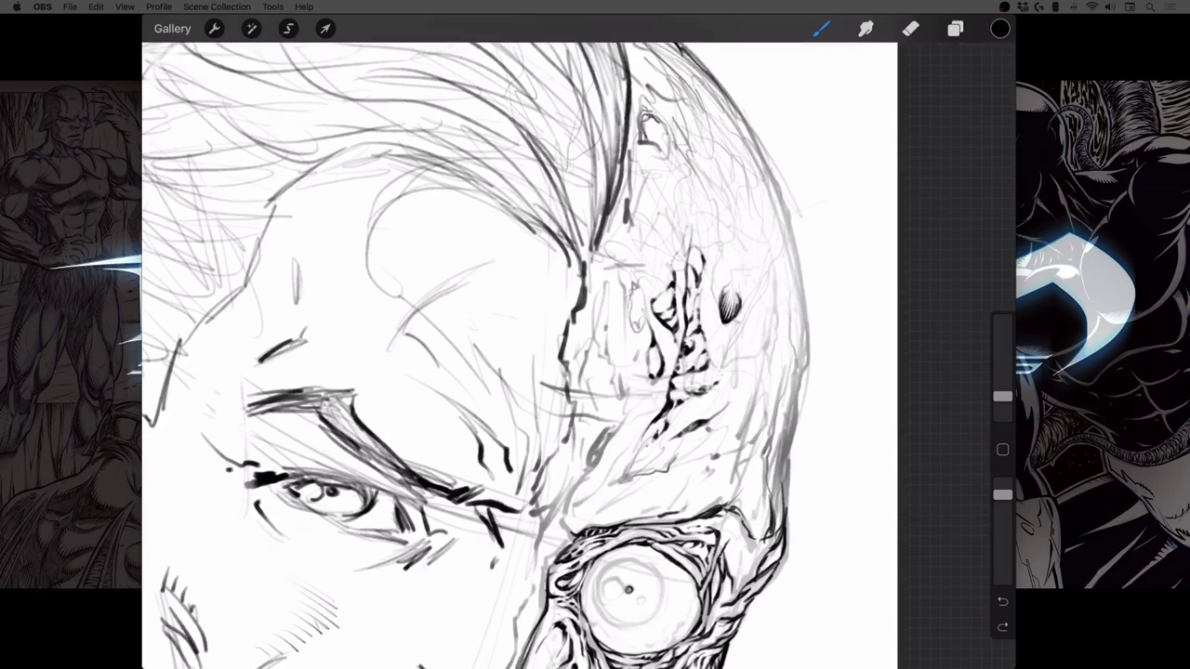
pyautogui.hotkey('ctrl', 'z')
pyautogui.hotkey('ctrl', 'shift', 'z')
pyautogui.hotkey('ctrl', 'shift', 'z')
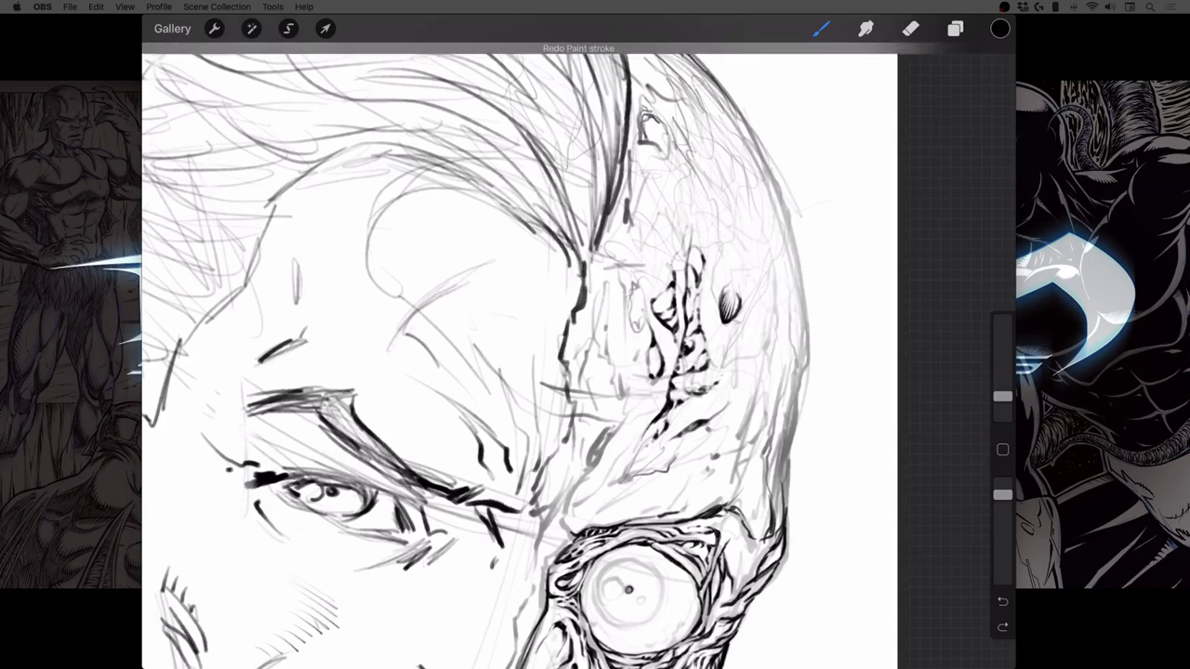
# Erase thin highlights through and around the oval pit's dark hatching using a smaller eraser
pyautogui.click(910, 28)
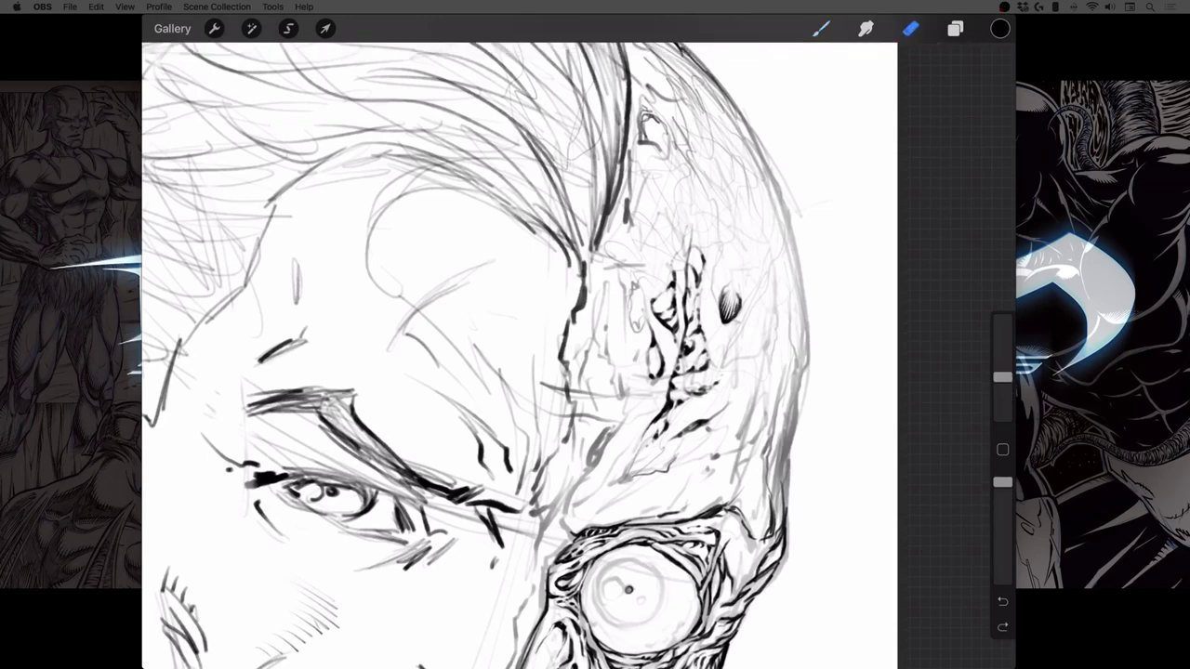
pyautogui.moveTo(1002, 377); pyautogui.dragTo(1002, 410)
pyautogui.moveTo(729, 284); pyautogui.dragTo(722, 296)
pyautogui.moveTo(741, 306); pyautogui.dragTo(711, 334)
# Ink short torn-flesh strokes around the oval pit, linking it to the forehead wound
pyautogui.click(821, 28)
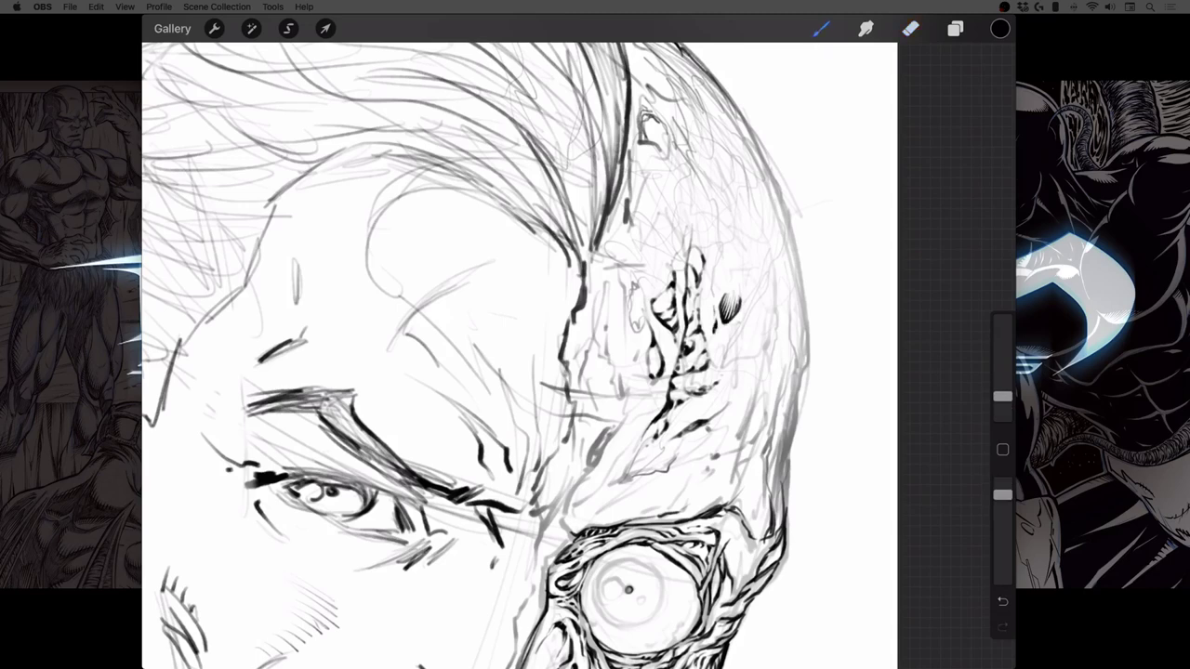
pyautogui.moveTo(744, 313); pyautogui.dragTo(736, 322)
pyautogui.scroll(-4, 519, 355)
pyautogui.scroll(1, 519, 355)
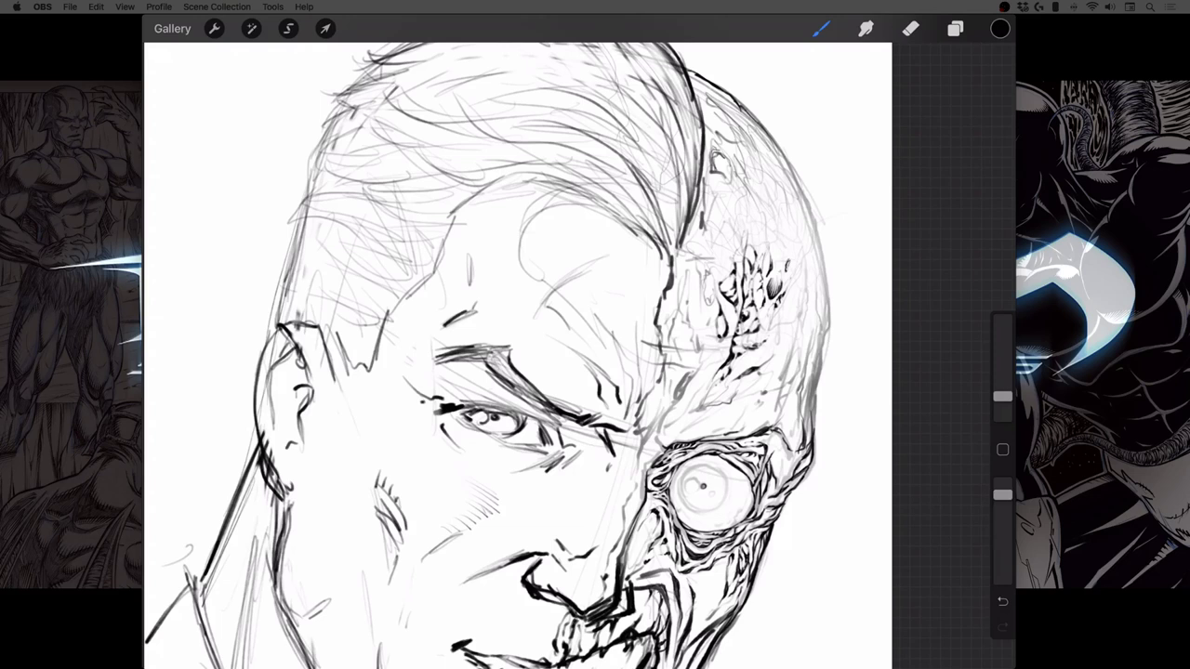
pyautogui.moveTo(792, 257); pyautogui.dragTo(785, 272)
# Ink an uneven outer contour along the scarred skull from the upper scalp down to the temple
pyautogui.scroll(-2, 578, 355)
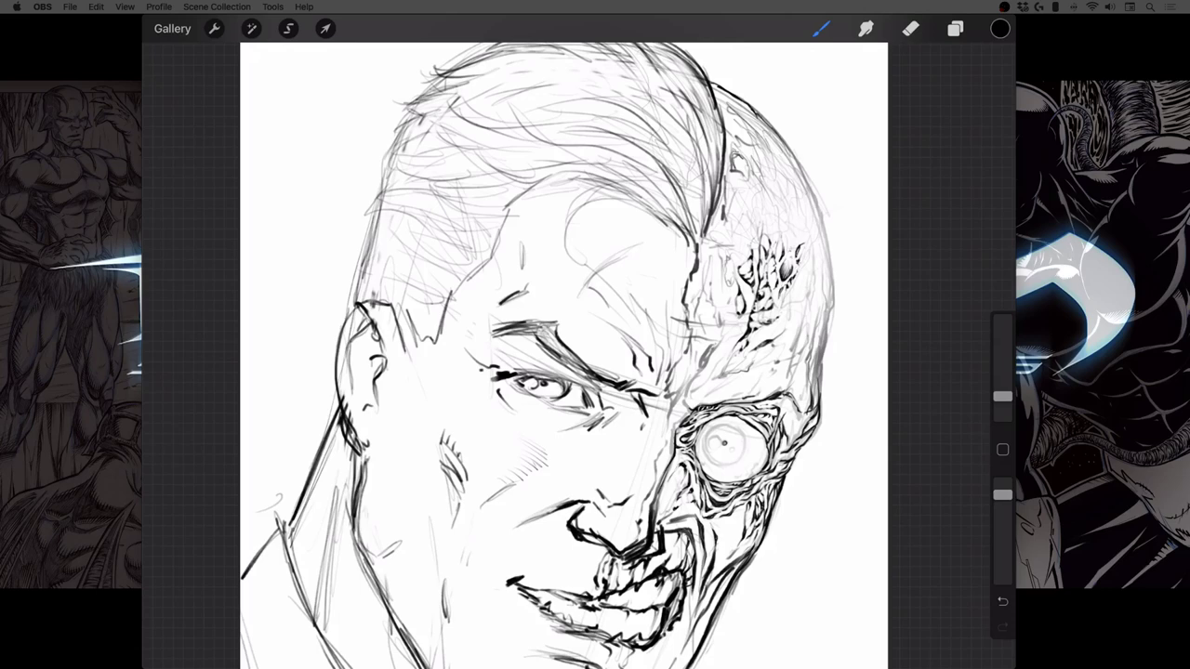
pyautogui.scroll(1, 781, 316)
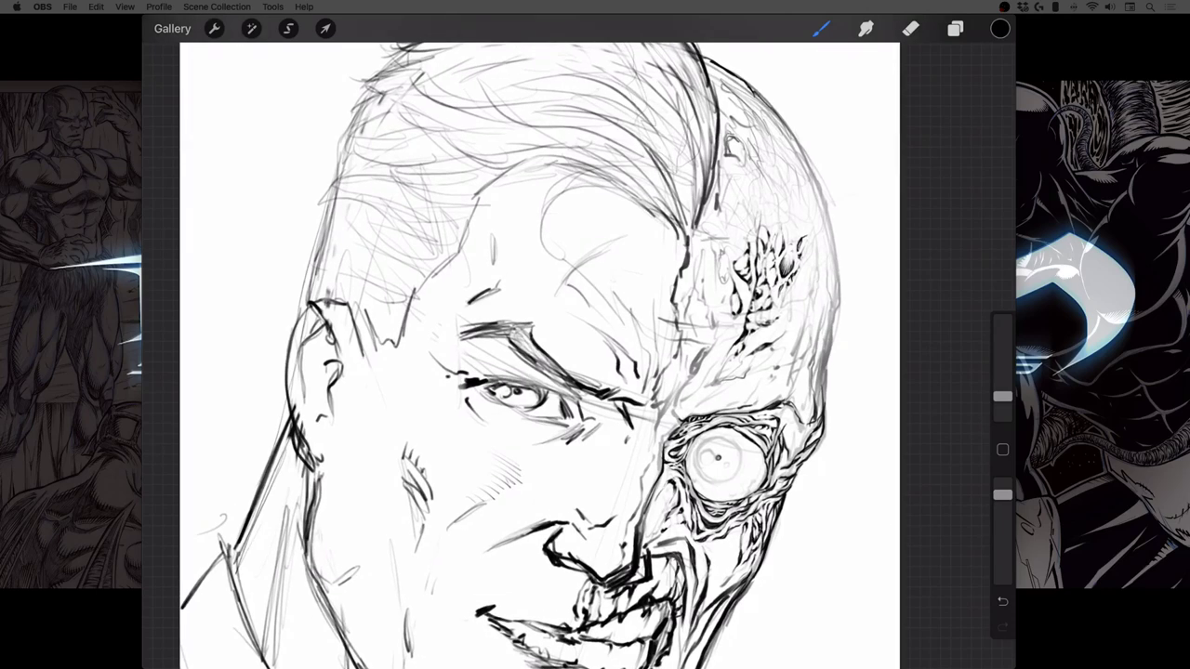
pyautogui.moveTo(798, 143); pyautogui.dragTo(829, 217)
pyautogui.moveTo(832, 231); pyautogui.dragTo(830, 314)
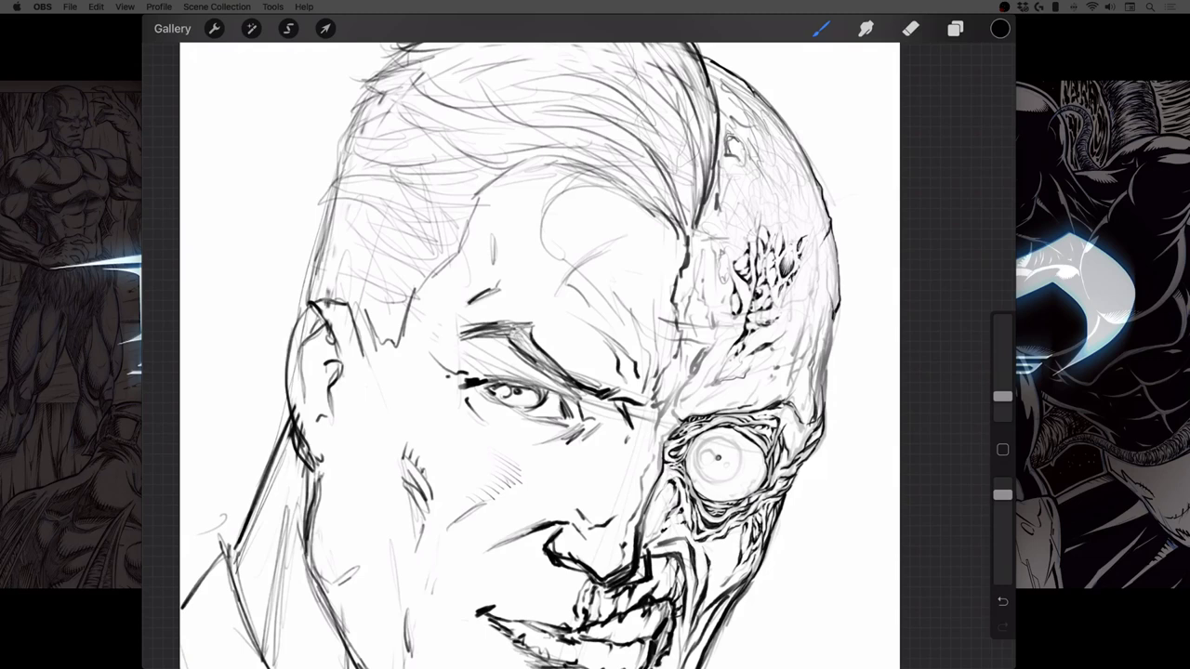
pyautogui.moveTo(826, 351); pyautogui.dragTo(823, 384)
pyautogui.moveTo(828, 277); pyautogui.dragTo(825, 294)
pyautogui.scroll(-1, 539, 355)
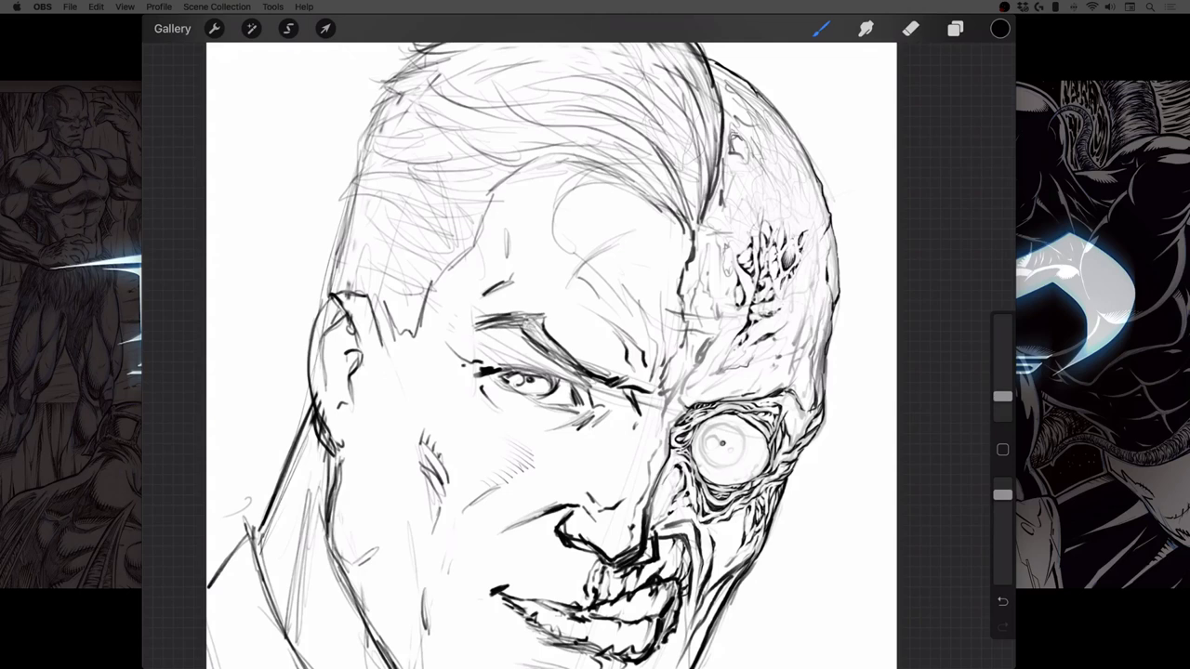
pyautogui.scroll(3, 578, 355)
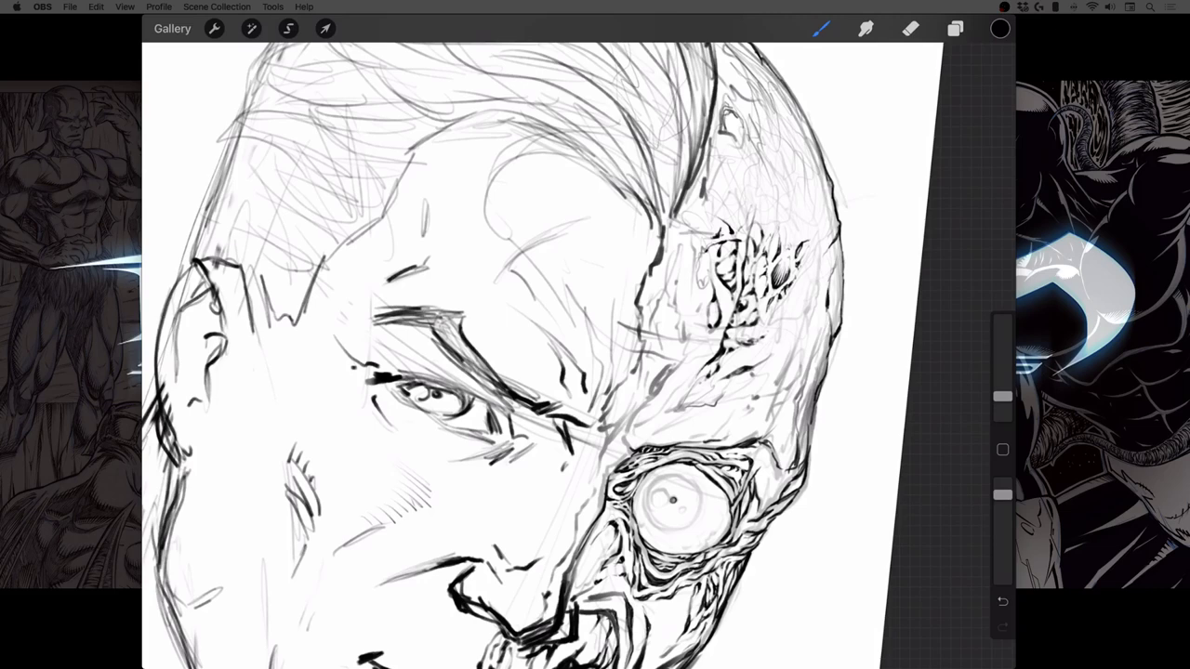
# Switch to Clip Studio Paint and bring up Untitled_Artwork.psd in a full-size window
pyautogui.press('super+Tab')
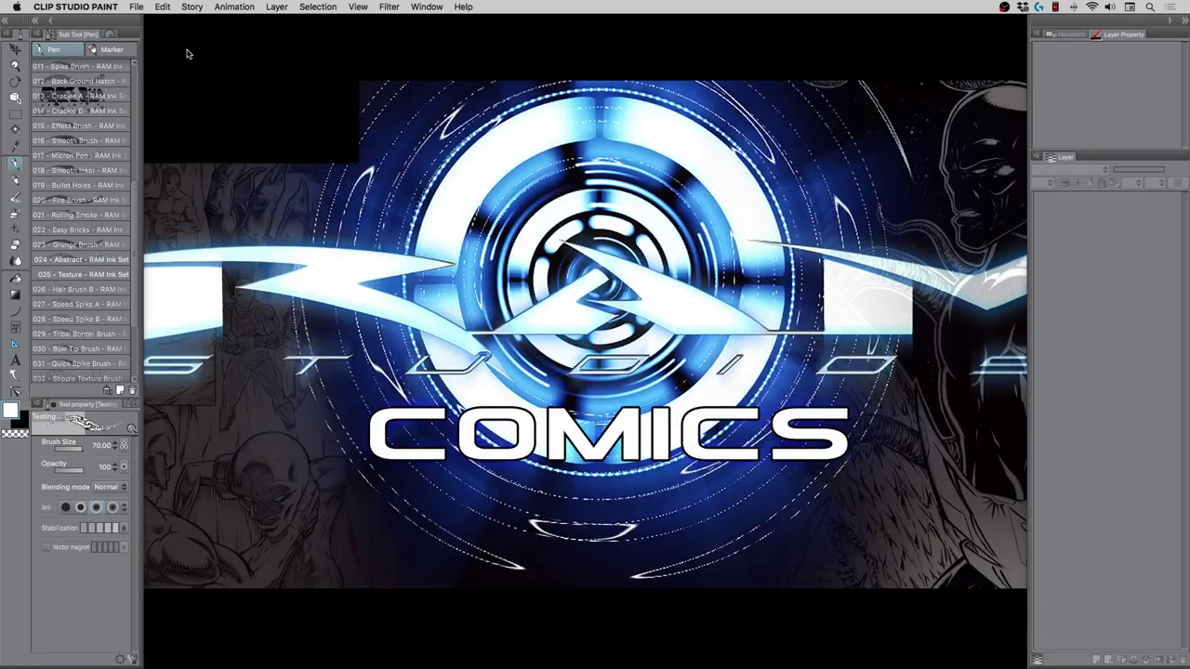
pyautogui.moveTo(253, 83)
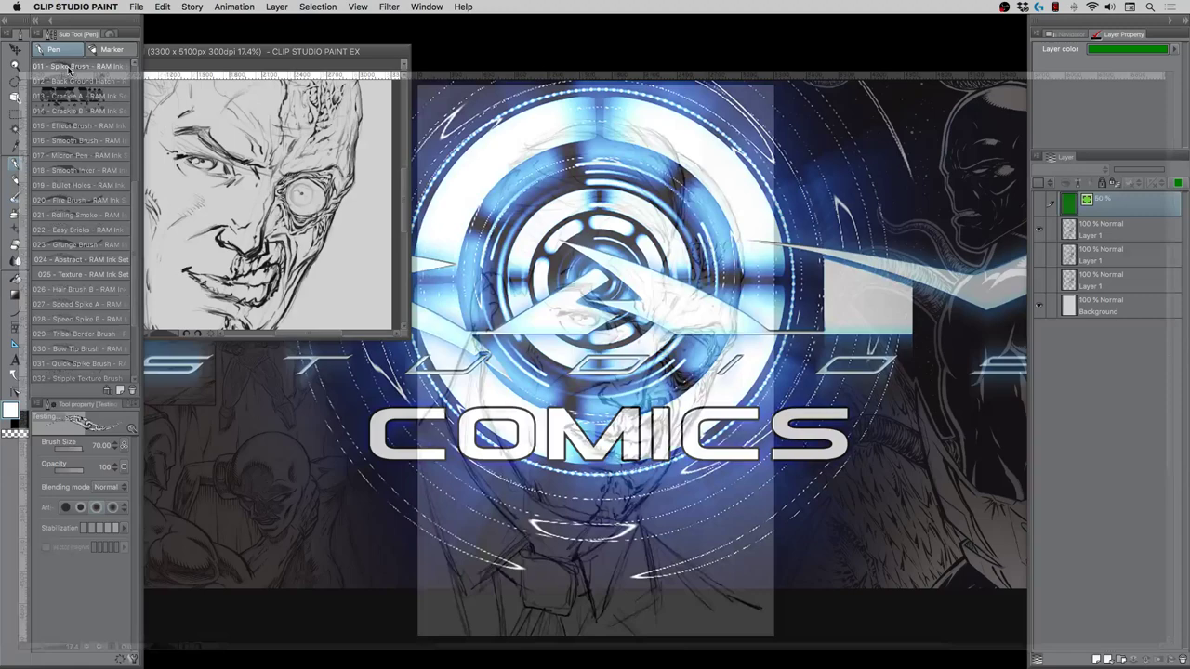
pyautogui.moveTo(68, 69); pyautogui.dragTo(240, 71)
pyautogui.click(239, 70)
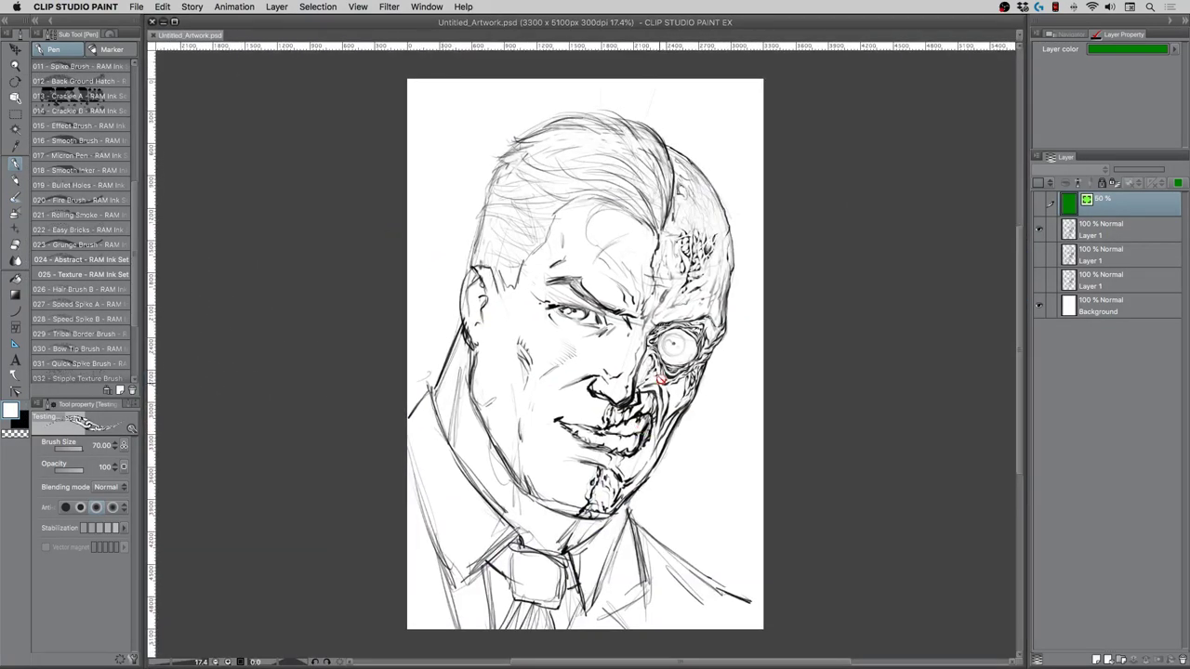
# Check the visible line-art layer, make it active, and choose the Darker pencil with black as the drawing colour
pyautogui.scroll(3, 662, 379)
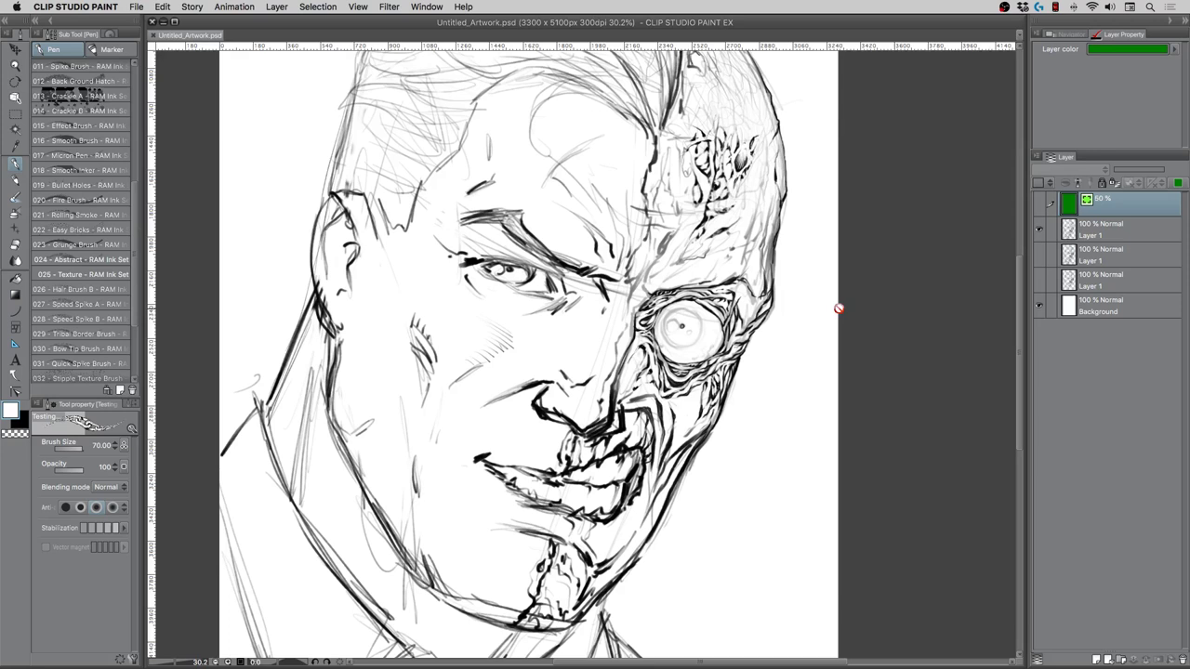
pyautogui.click(1039, 227)
pyautogui.click(1040, 227)
pyautogui.click(1104, 234)
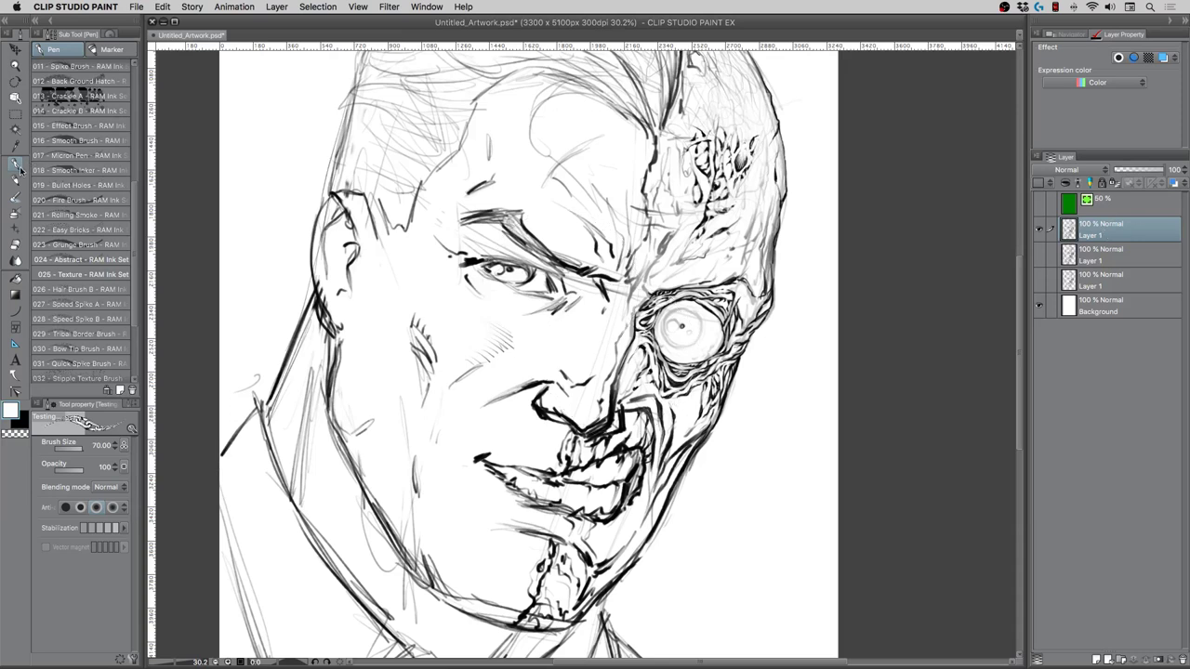
pyautogui.click(15, 179)
pyautogui.click(21, 423)
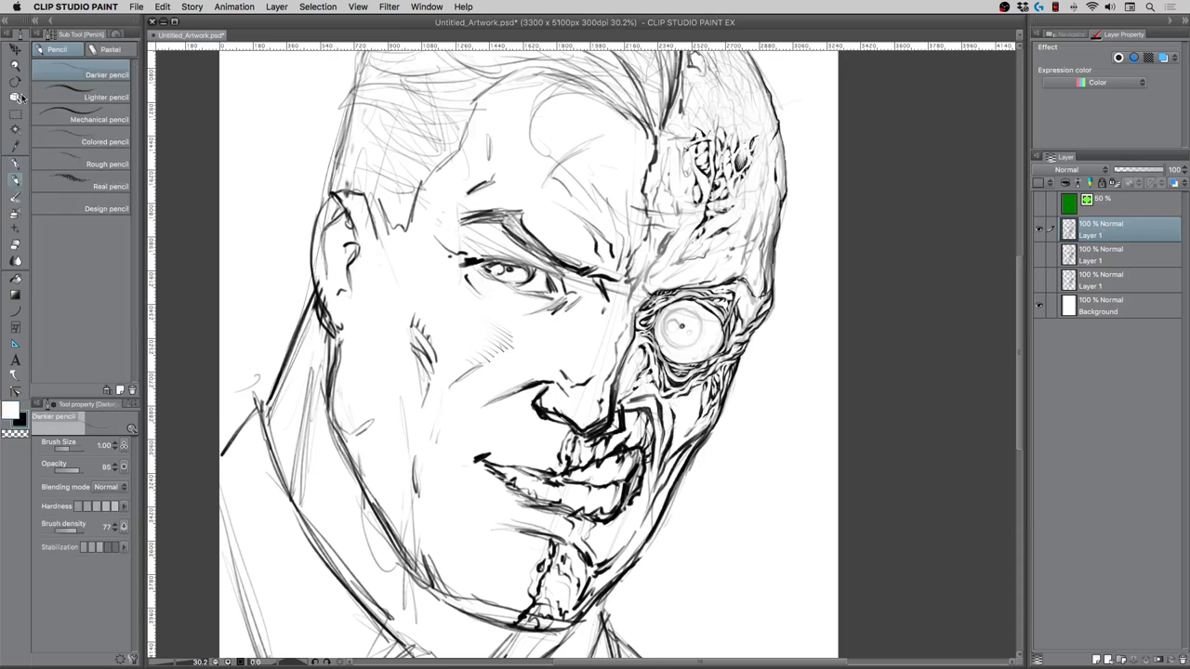
# Ink a small torn cavity with dark fragments on the temple below the oval pit, reducing the pencil size to 0.70
pyautogui.click(15, 63)
pyautogui.click(663, 321)
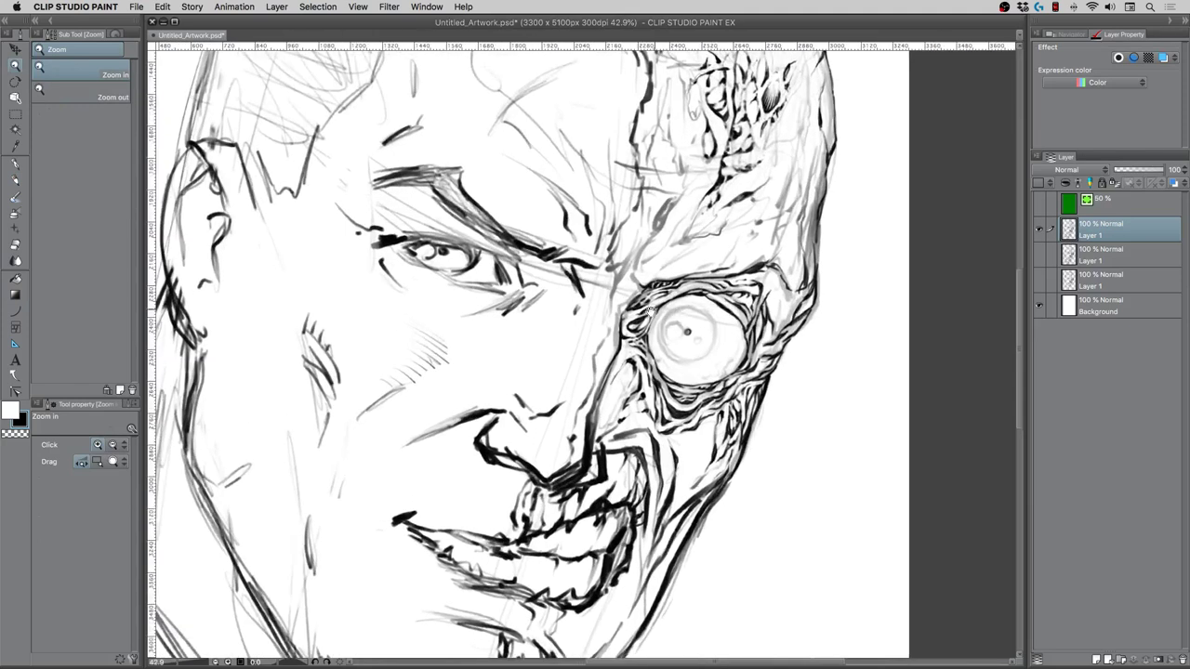
pyautogui.click(724, 292)
pyautogui.moveTo(720, 279); pyautogui.dragTo(693, 337)
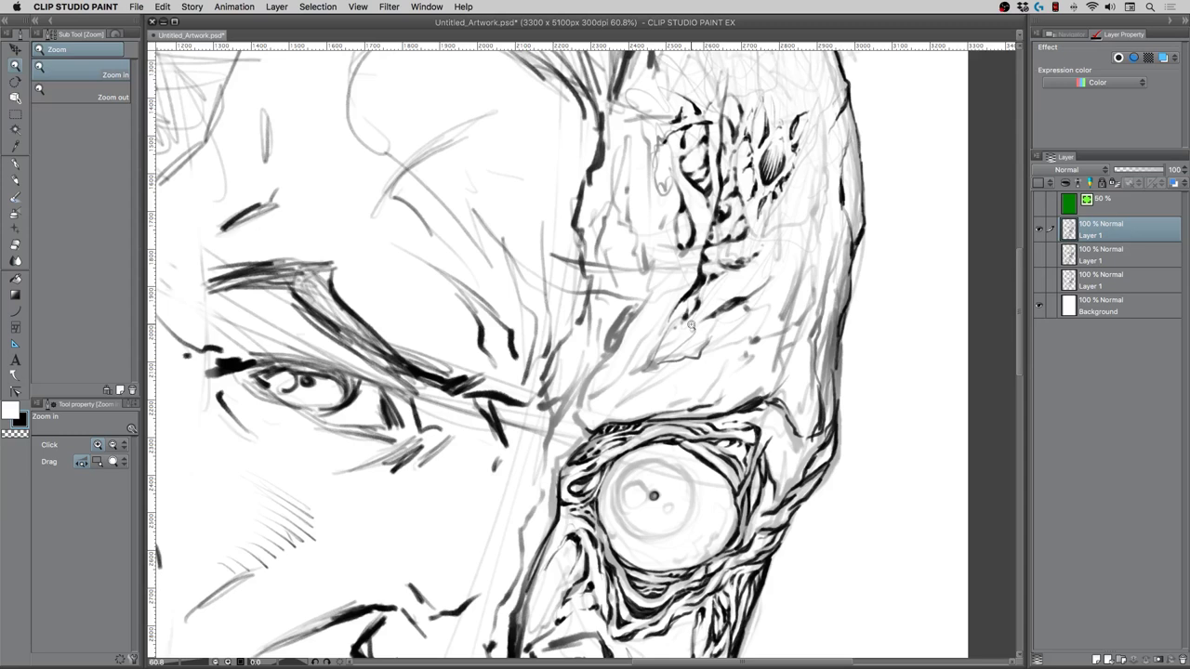
pyautogui.click(15, 181)
pyautogui.moveTo(783, 330)
pyautogui.mouseDown()
pyautogui.moveTo(797, 283)
pyautogui.moveTo(786, 331)
pyautogui.mouseUp()
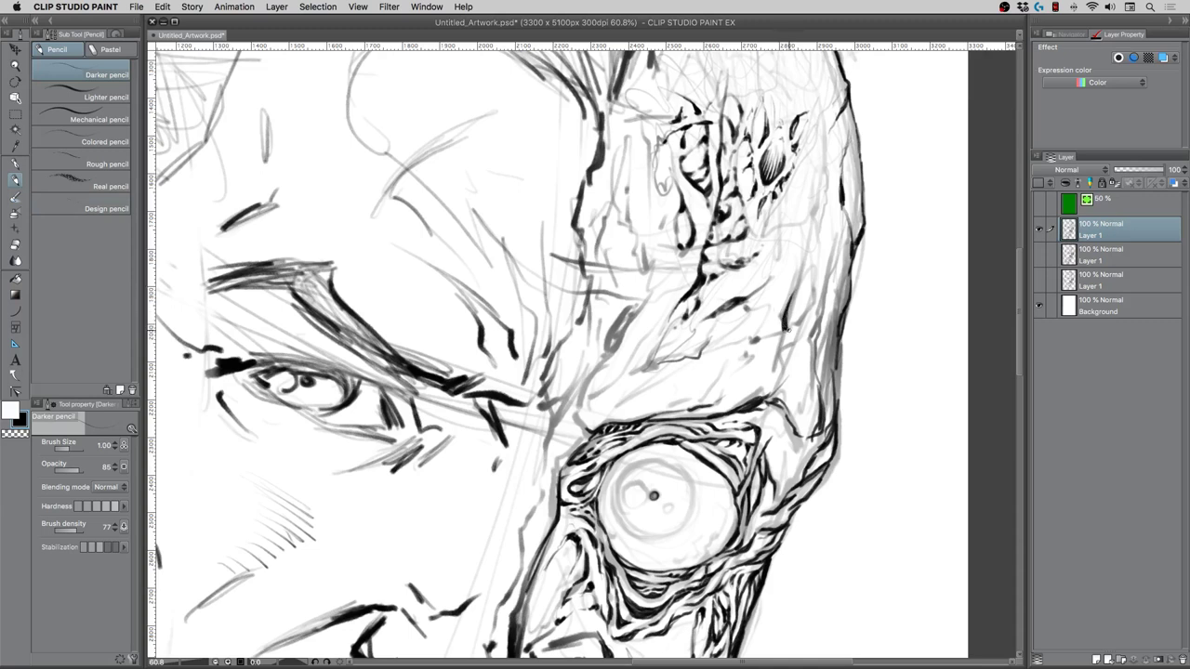
pyautogui.press(']')
pyautogui.moveTo(763, 285)
pyautogui.mouseDown()
pyautogui.moveTo(794, 197)
pyautogui.moveTo(765, 243)
pyautogui.moveTo(791, 190)
pyautogui.moveTo(784, 246)
pyautogui.moveTo(741, 130)
pyautogui.moveTo(779, 266)
pyautogui.mouseUp()
pyautogui.press('[')
pyautogui.moveTo(795, 288); pyautogui.dragTo(788, 298)
pyautogui.moveTo(801, 281)
pyautogui.mouseDown()
pyautogui.moveTo(787, 225)
pyautogui.moveTo(796, 239)
pyautogui.moveTo(796, 217)
pyautogui.moveTo(807, 244)
pyautogui.moveTo(777, 276)
pyautogui.moveTo(790, 291)
pyautogui.moveTo(810, 274)
pyautogui.moveTo(797, 321)
pyautogui.moveTo(809, 264)
pyautogui.moveTo(788, 290)
pyautogui.mouseUp()
pyautogui.press(']')
pyautogui.press('[')
pyautogui.press('[')
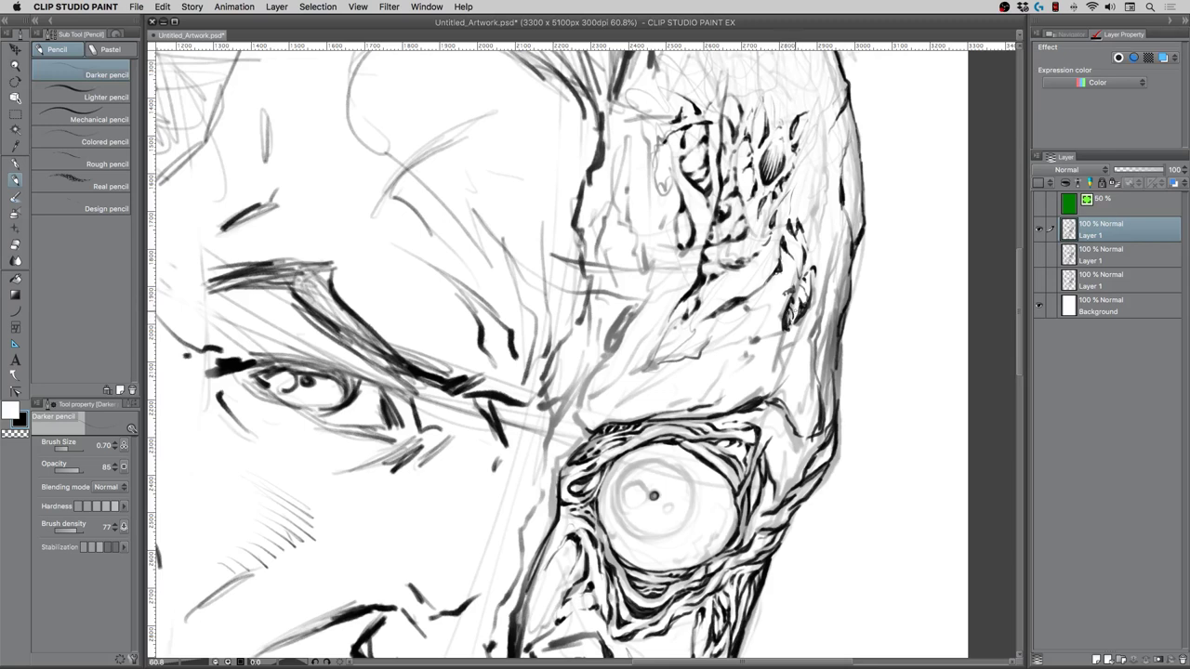
# Darken the temple cavity and add small torn marks extending from it towards the brow
pyautogui.press(']')
pyautogui.moveTo(790, 298)
pyautogui.mouseDown()
pyautogui.moveTo(805, 291)
pyautogui.moveTo(791, 319)
pyautogui.mouseUp()
pyautogui.press('[')
pyautogui.moveTo(773, 326); pyautogui.dragTo(760, 341)
# Ink long, flowing flesh strands down the outer edge of the temple beside the cavity
pyautogui.moveTo(822, 257); pyautogui.dragTo(813, 368)
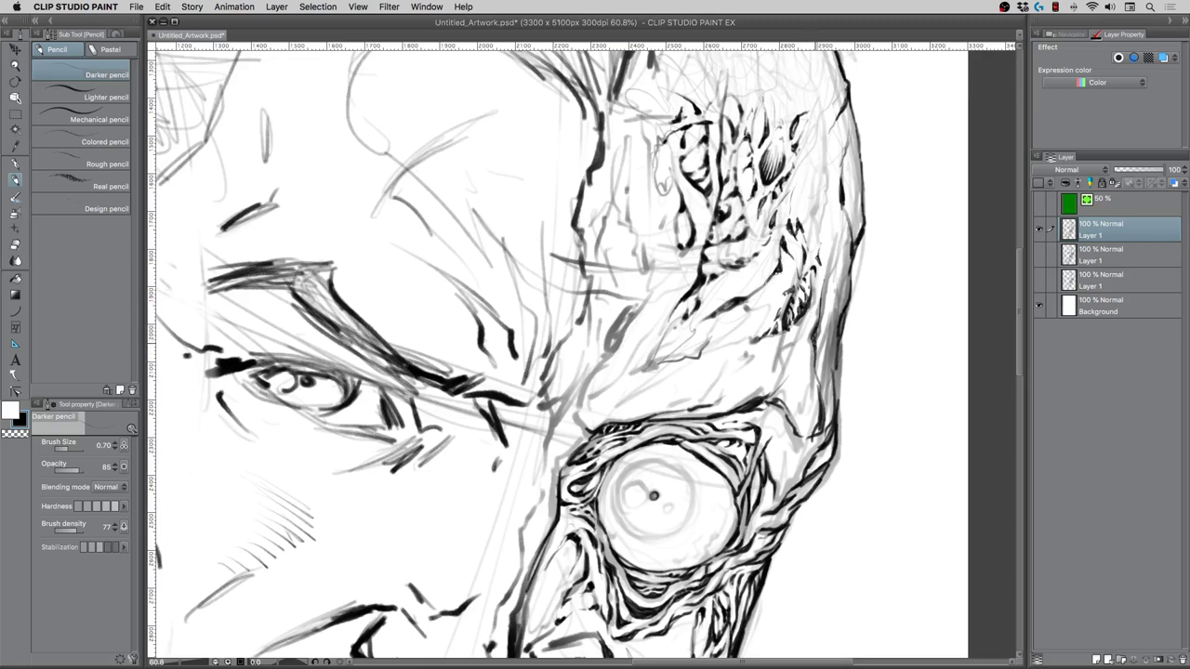
pyautogui.moveTo(818, 327); pyautogui.dragTo(825, 383)
pyautogui.moveTo(827, 325); pyautogui.dragTo(820, 344)
pyautogui.moveTo(825, 316)
pyautogui.mouseDown()
pyautogui.moveTo(826, 358)
pyautogui.moveTo(829, 320)
pyautogui.mouseUp()
pyautogui.moveTo(837, 296); pyautogui.dragTo(829, 301)
pyautogui.moveTo(839, 283); pyautogui.dragTo(831, 308)
pyautogui.moveTo(836, 301); pyautogui.dragTo(830, 377)
pyautogui.moveTo(838, 363); pyautogui.dragTo(833, 405)
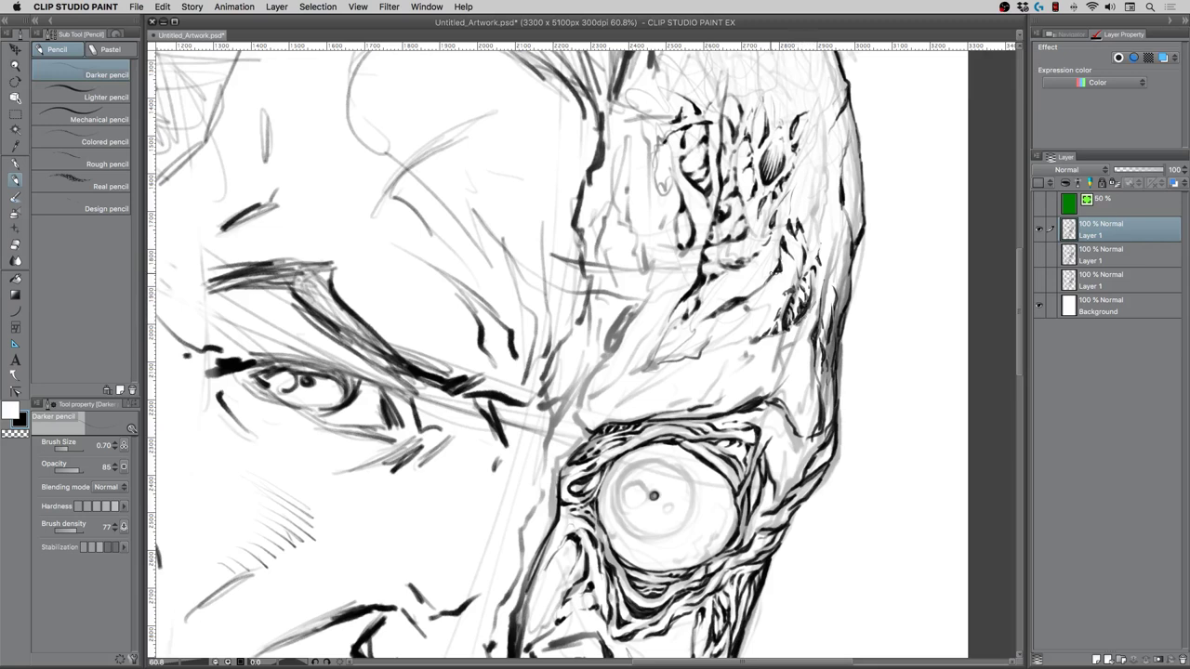
# Ink curved skin folds from below the temple cavity down to the outer corner of the scarred brow
pyautogui.moveTo(780, 334)
pyautogui.mouseDown()
pyautogui.moveTo(776, 379)
pyautogui.moveTo(781, 351)
pyautogui.mouseUp()
pyautogui.moveTo(792, 351)
pyautogui.mouseDown()
pyautogui.moveTo(781, 386)
pyautogui.moveTo(794, 346)
pyautogui.moveTo(799, 390)
pyautogui.moveTo(786, 403)
pyautogui.moveTo(801, 390)
pyautogui.mouseUp()
pyautogui.moveTo(806, 383)
pyautogui.mouseDown()
pyautogui.moveTo(784, 406)
pyautogui.moveTo(797, 408)
pyautogui.mouseUp()
pyautogui.moveTo(817, 382)
pyautogui.mouseDown()
pyautogui.moveTo(811, 404)
pyautogui.moveTo(785, 418)
pyautogui.moveTo(813, 383)
pyautogui.moveTo(804, 425)
pyautogui.moveTo(790, 431)
pyautogui.mouseUp()
pyautogui.moveTo(788, 406)
pyautogui.mouseDown()
pyautogui.moveTo(782, 420)
pyautogui.moveTo(767, 398)
pyautogui.mouseUp()
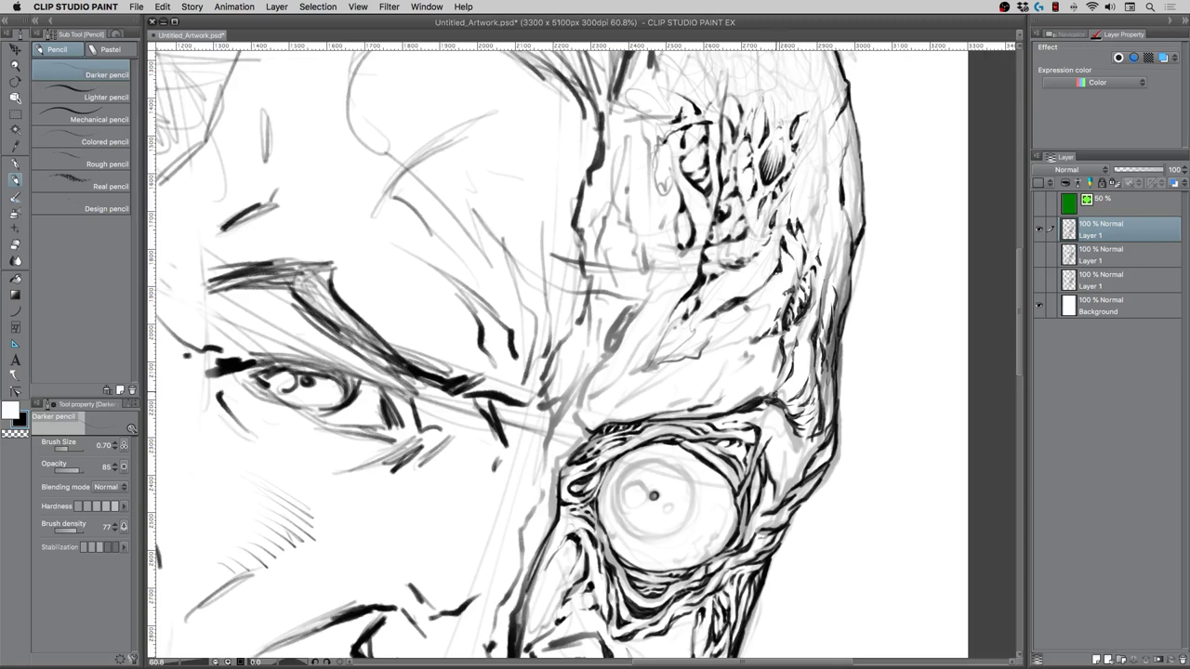
# Deepen the shadows between the temple strands and add fine hatching at the outer brow corner
pyautogui.moveTo(812, 323); pyautogui.dragTo(823, 430)
pyautogui.moveTo(833, 351)
pyautogui.mouseDown()
pyautogui.moveTo(830, 371)
pyautogui.moveTo(796, 396)
pyautogui.moveTo(805, 379)
pyautogui.mouseUp()
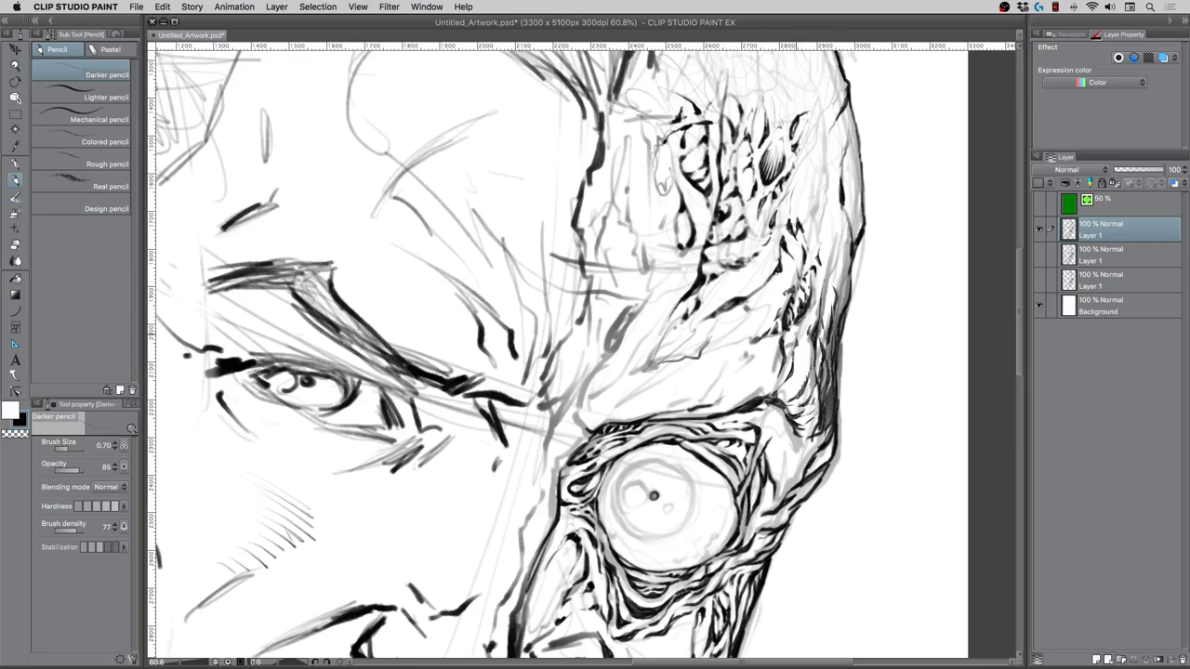
pyautogui.moveTo(799, 434)
pyautogui.mouseDown()
pyautogui.moveTo(805, 456)
pyautogui.moveTo(818, 443)
pyautogui.mouseUp()
pyautogui.moveTo(829, 428); pyautogui.dragTo(823, 443)
# Examine the inked scar texture up close and against the whole portrait
pyautogui.click(15, 66)
pyautogui.click(528, 249)
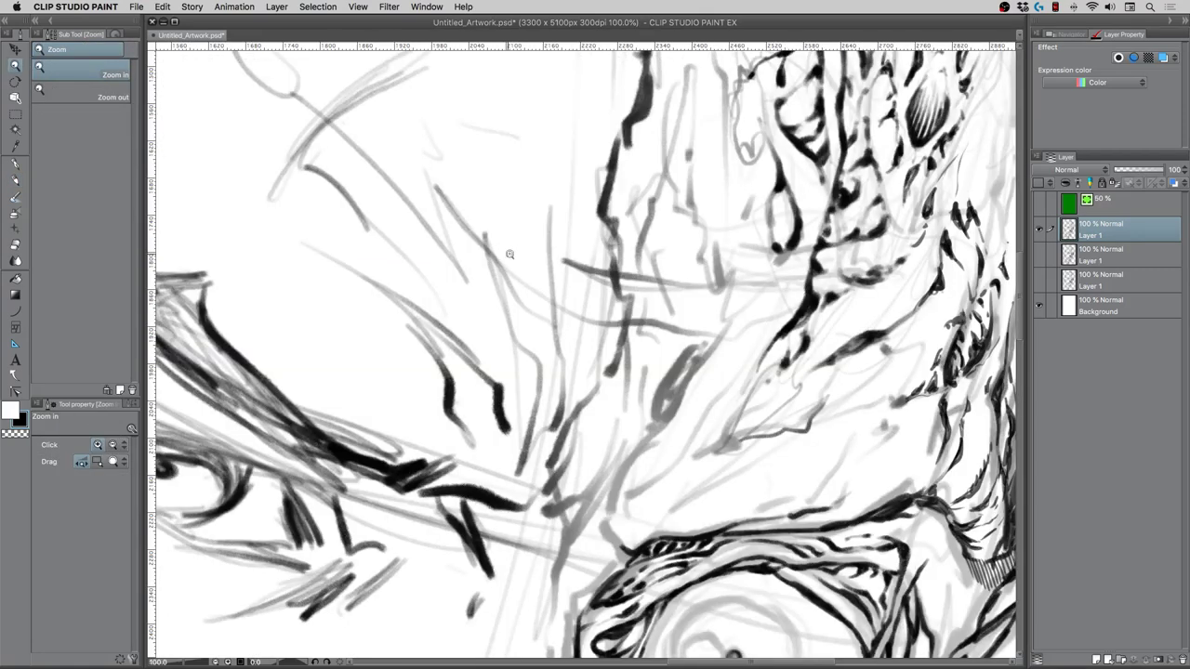
pyautogui.moveTo(567, 306); pyautogui.dragTo(530, 300)
pyautogui.click(642, 221)
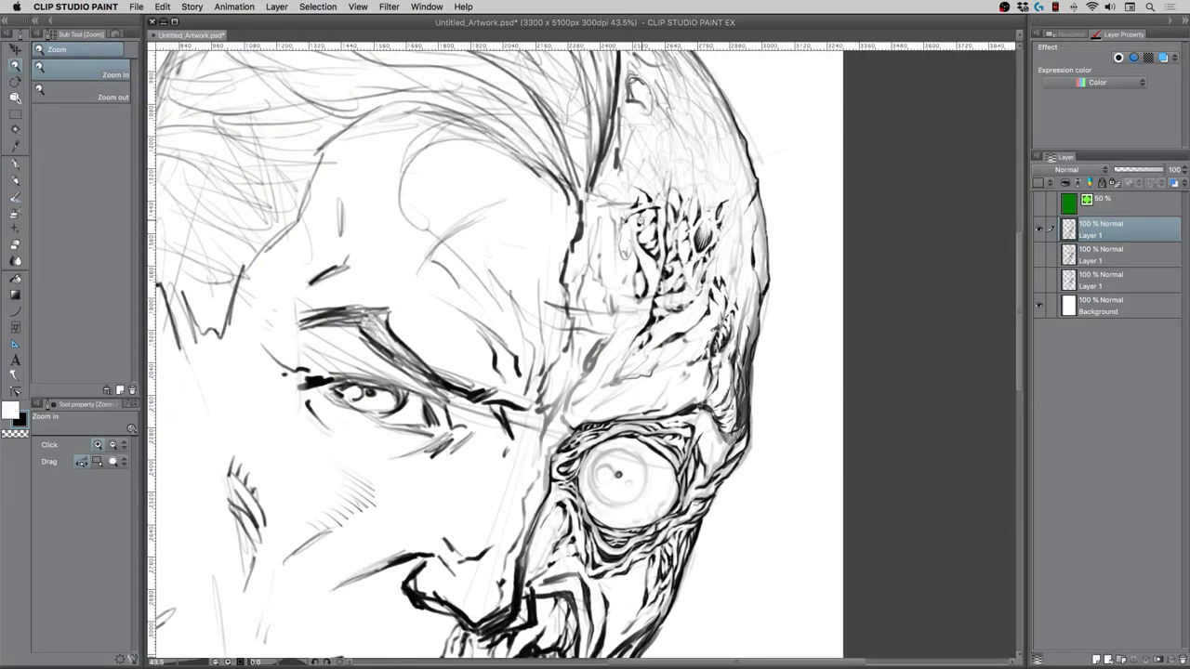
pyautogui.click(629, 249)
pyautogui.moveTo(619, 314); pyautogui.dragTo(620, 340)
pyautogui.moveTo(646, 298); pyautogui.dragTo(620, 284)
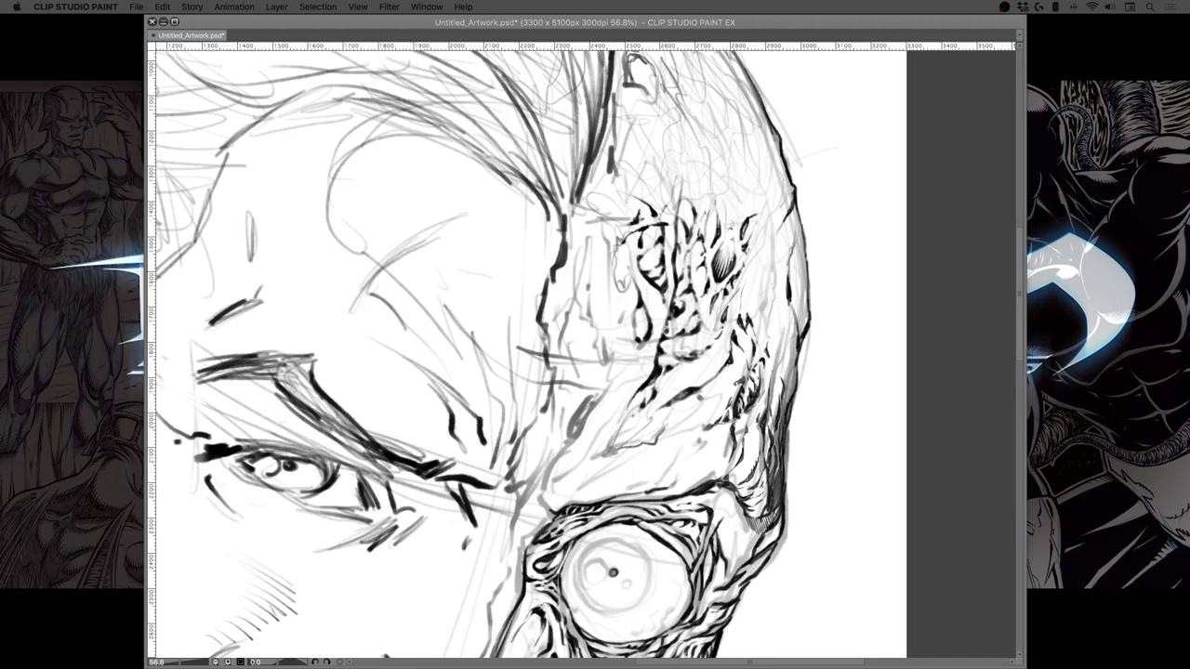
pyautogui.click(452, 351)
pyautogui.moveTo(436, 351); pyautogui.dragTo(397, 336)
pyautogui.moveTo(328, 526); pyautogui.dragTo(355, 502)
pyautogui.moveTo(362, 443); pyautogui.dragTo(427, 411)
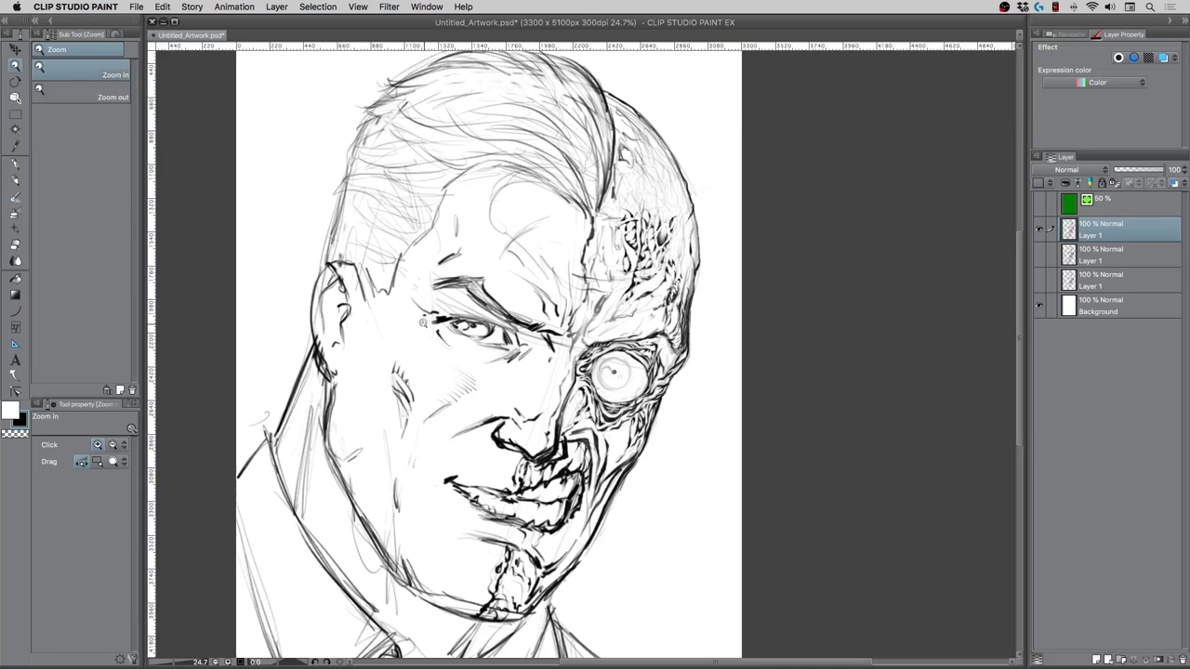
pyautogui.scroll(-3, 423, 322)
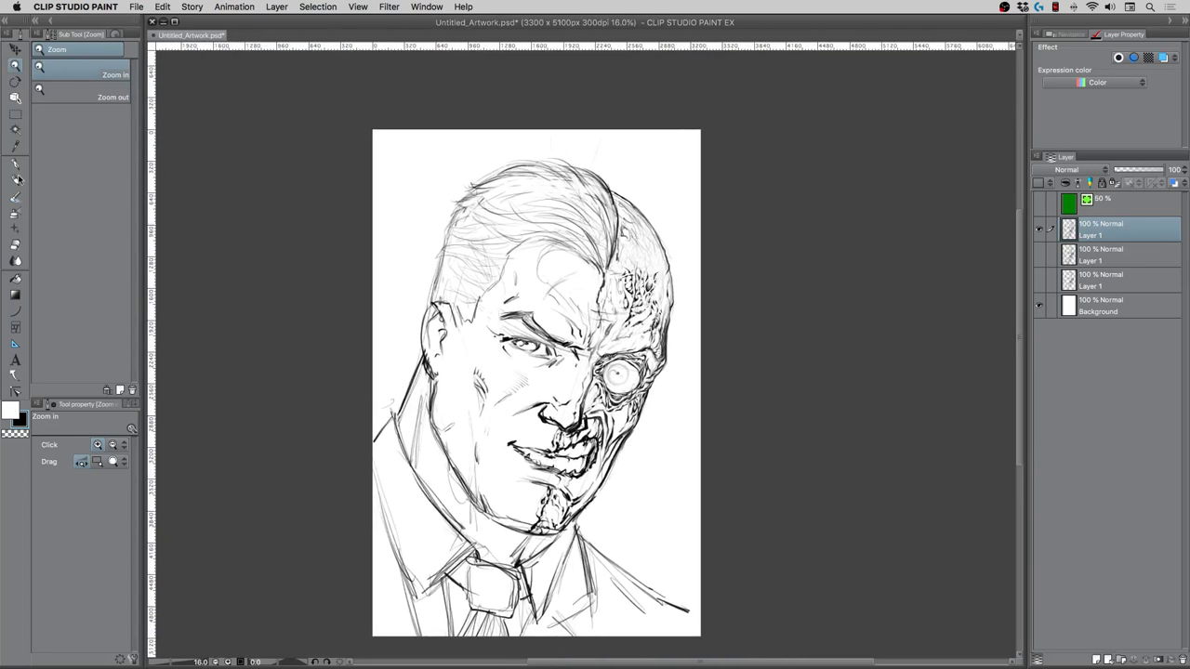
# Sketch a vertical dividing line above the head and loose scribbles and diagonal hatching across the background on both sides
pyautogui.click(17, 179)
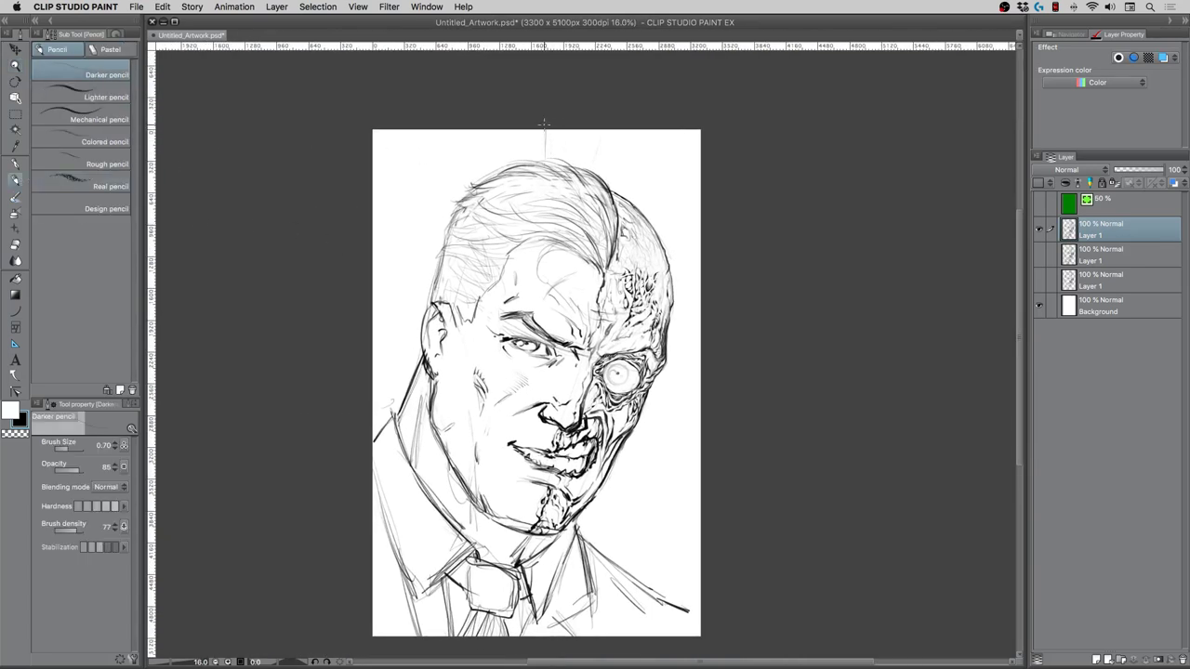
pyautogui.moveTo(544, 123); pyautogui.dragTo(545, 160)
pyautogui.moveTo(374, 395); pyautogui.dragTo(388, 415)
pyautogui.moveTo(374, 381); pyautogui.dragTo(398, 398)
pyautogui.moveTo(375, 351)
pyautogui.mouseDown()
pyautogui.moveTo(403, 379)
pyautogui.moveTo(412, 284)
pyautogui.moveTo(393, 180)
pyautogui.moveTo(459, 133)
pyautogui.mouseUp()
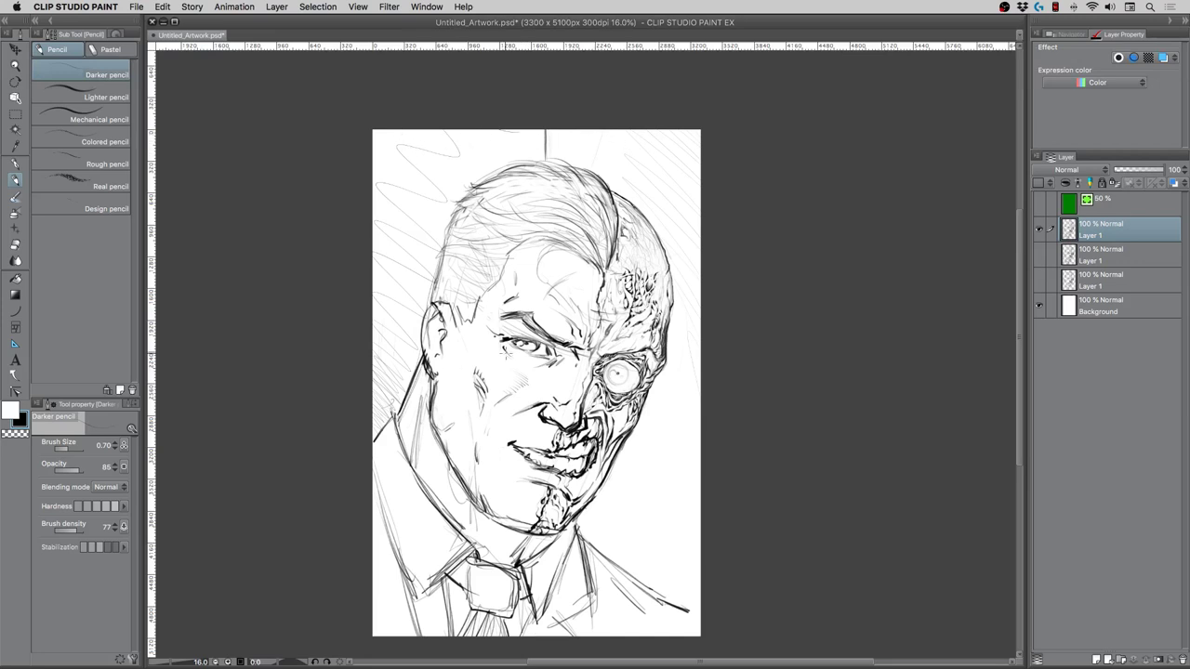
# Ink torn-flesh strokes between the oval pit and the skull's outer edge, using a larger pencil size
pyautogui.click(15, 67)
pyautogui.click(652, 245)
pyautogui.click(634, 240)
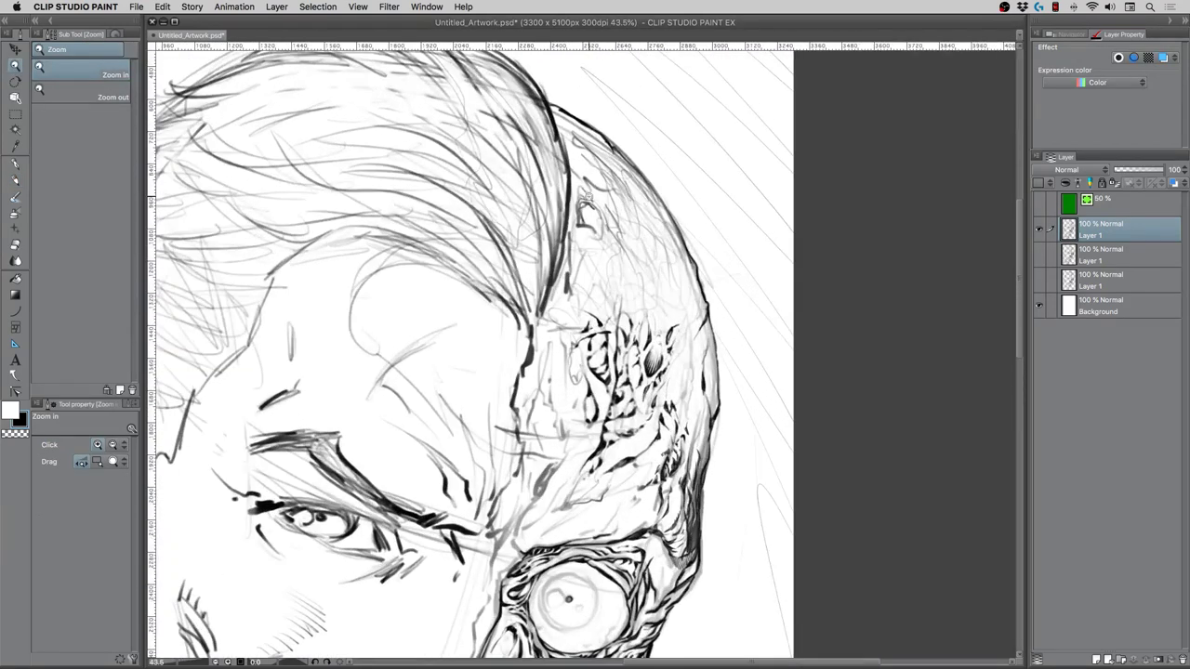
pyautogui.click(15, 182)
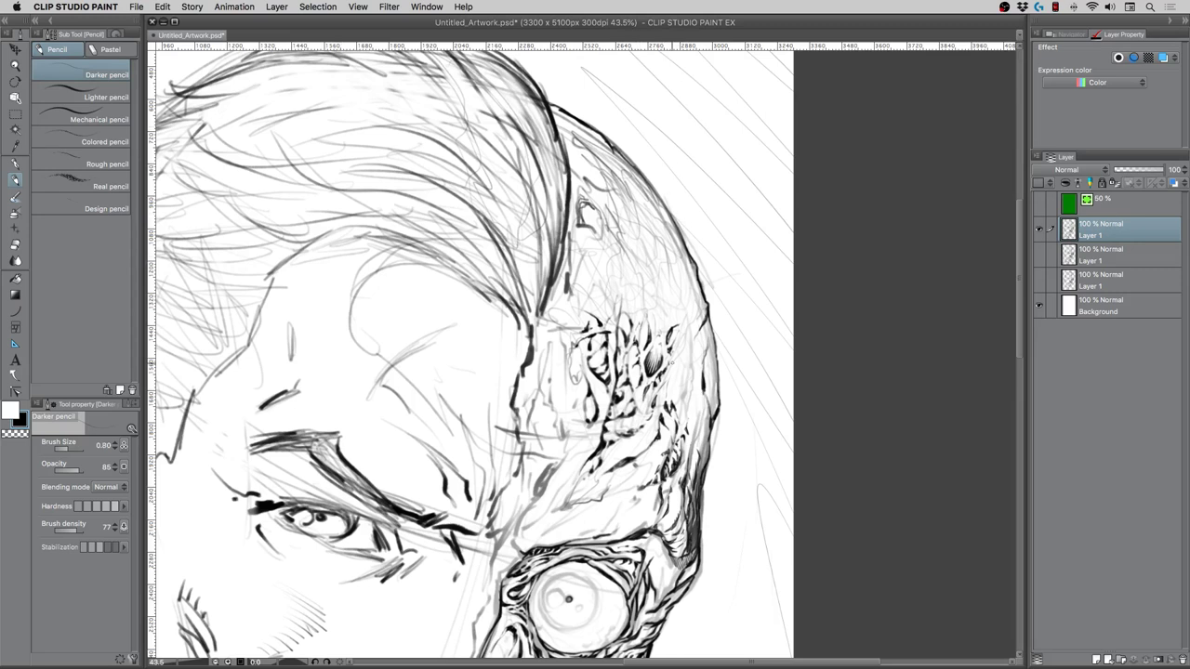
pyautogui.press(']')
pyautogui.press(']')
pyautogui.moveTo(682, 348)
pyautogui.mouseDown()
pyautogui.moveTo(685, 391)
pyautogui.moveTo(689, 365)
pyautogui.moveTo(707, 394)
pyautogui.mouseUp()
pyautogui.press('[')
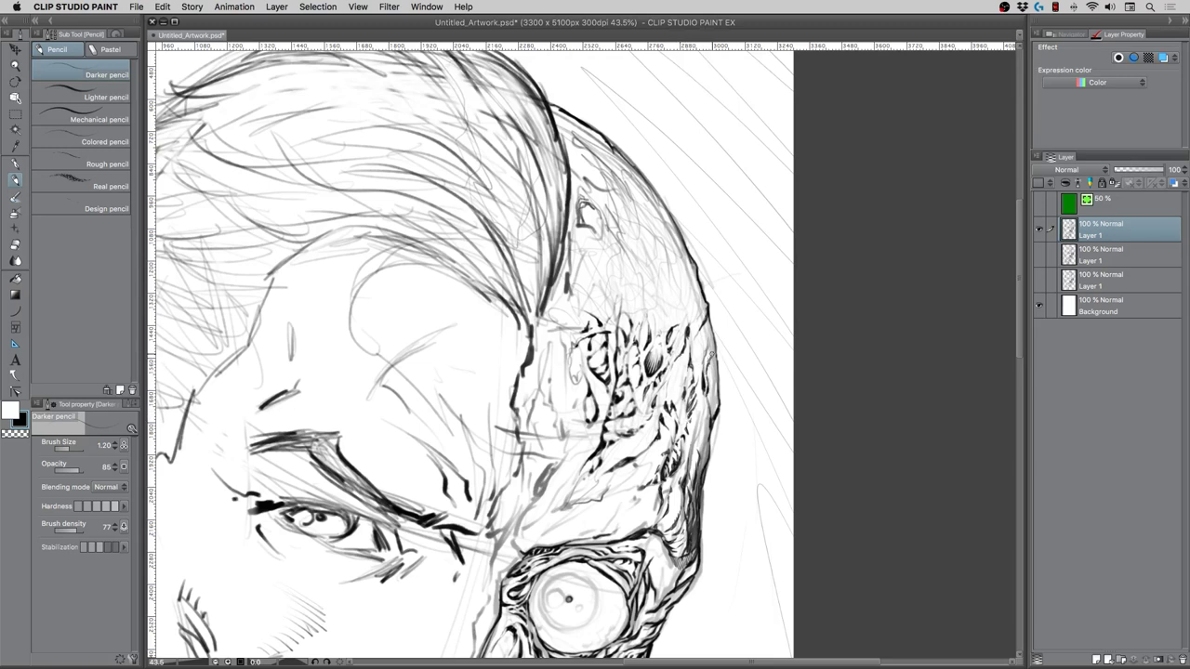
# Reinforce the skull's outer contour beside the oval pit and extend the torn strands up the scalp at pencil size 1.20
pyautogui.moveTo(714, 351)
pyautogui.mouseDown()
pyautogui.moveTo(710, 409)
pyautogui.moveTo(717, 397)
pyautogui.mouseUp()
pyautogui.moveTo(716, 370); pyautogui.dragTo(716, 386)
pyautogui.moveTo(699, 352)
pyautogui.mouseDown()
pyautogui.moveTo(694, 374)
pyautogui.moveTo(708, 320)
pyautogui.moveTo(689, 355)
pyautogui.moveTo(691, 336)
pyautogui.mouseUp()
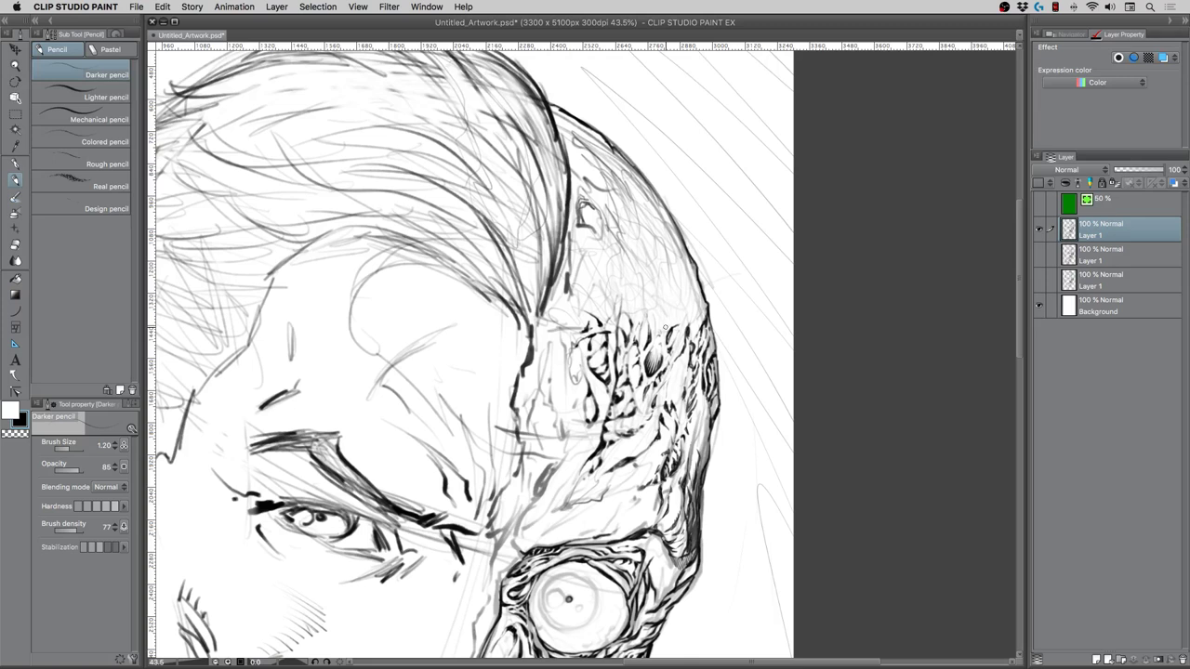
# Ink a looping torn strand above the oval pit and fill in fine flesh strokes on the temple below it
pyautogui.moveTo(623, 305)
pyautogui.mouseDown()
pyautogui.moveTo(628, 297)
pyautogui.moveTo(635, 313)
pyautogui.moveTo(630, 299)
pyautogui.moveTo(634, 316)
pyautogui.moveTo(619, 311)
pyautogui.moveTo(618, 321)
pyautogui.mouseUp()
pyautogui.moveTo(628, 296)
pyautogui.mouseDown()
pyautogui.moveTo(638, 299)
pyautogui.moveTo(635, 285)
pyautogui.moveTo(645, 316)
pyautogui.moveTo(665, 322)
pyautogui.moveTo(654, 339)
pyautogui.moveTo(638, 332)
pyautogui.mouseUp()
pyautogui.moveTo(586, 399); pyautogui.dragTo(588, 416)
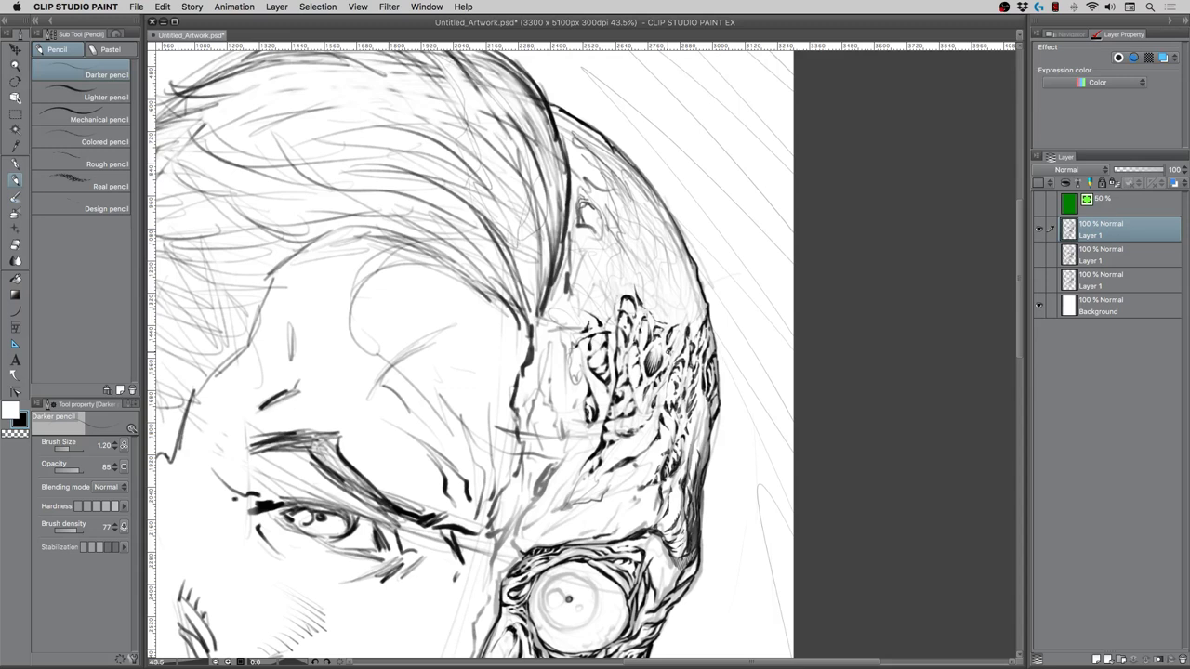
pyautogui.moveTo(647, 448)
pyautogui.mouseDown()
pyautogui.moveTo(649, 472)
pyautogui.moveTo(673, 413)
pyautogui.moveTo(695, 419)
pyautogui.moveTo(703, 448)
pyautogui.moveTo(700, 407)
pyautogui.moveTo(690, 465)
pyautogui.mouseUp()
pyautogui.moveTo(693, 441); pyautogui.dragTo(692, 453)
# Ink torn tissue and small dark hollows between the brow ridge and the line dividing the two face halves, using the Darker pencil
pyautogui.click(17, 65)
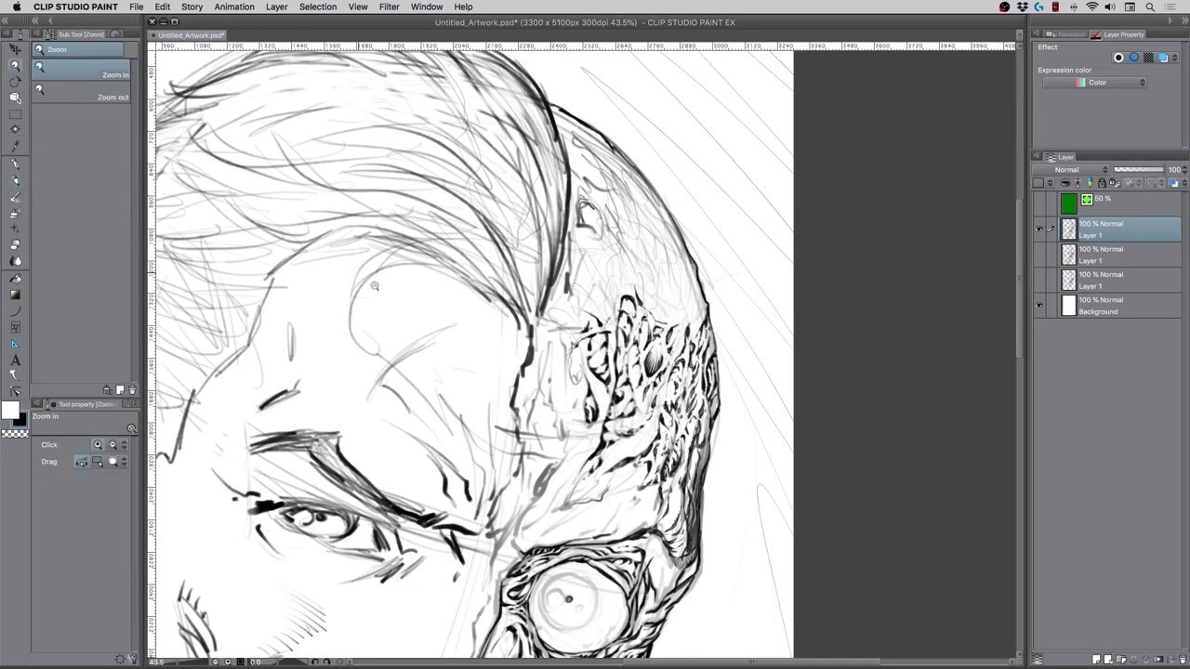
pyautogui.moveTo(442, 356); pyautogui.dragTo(424, 349)
pyautogui.moveTo(430, 418); pyautogui.dragTo(532, 331)
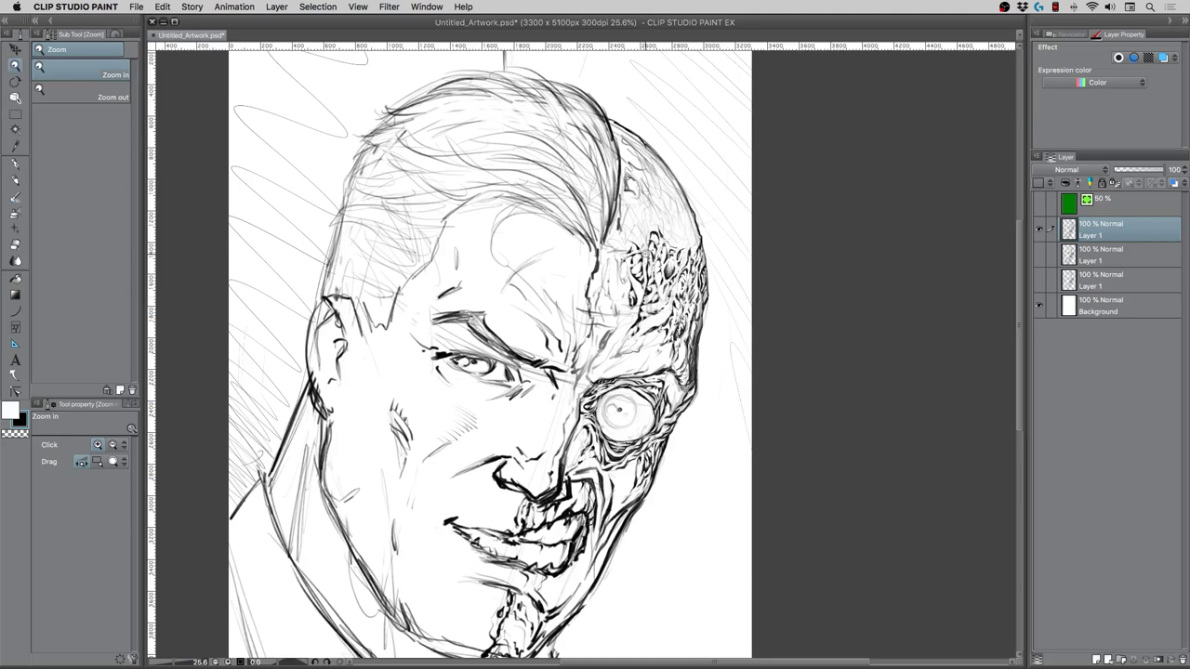
pyautogui.moveTo(645, 256); pyautogui.dragTo(654, 268)
pyautogui.moveTo(626, 318); pyautogui.dragTo(635, 350)
pyautogui.click(638, 322)
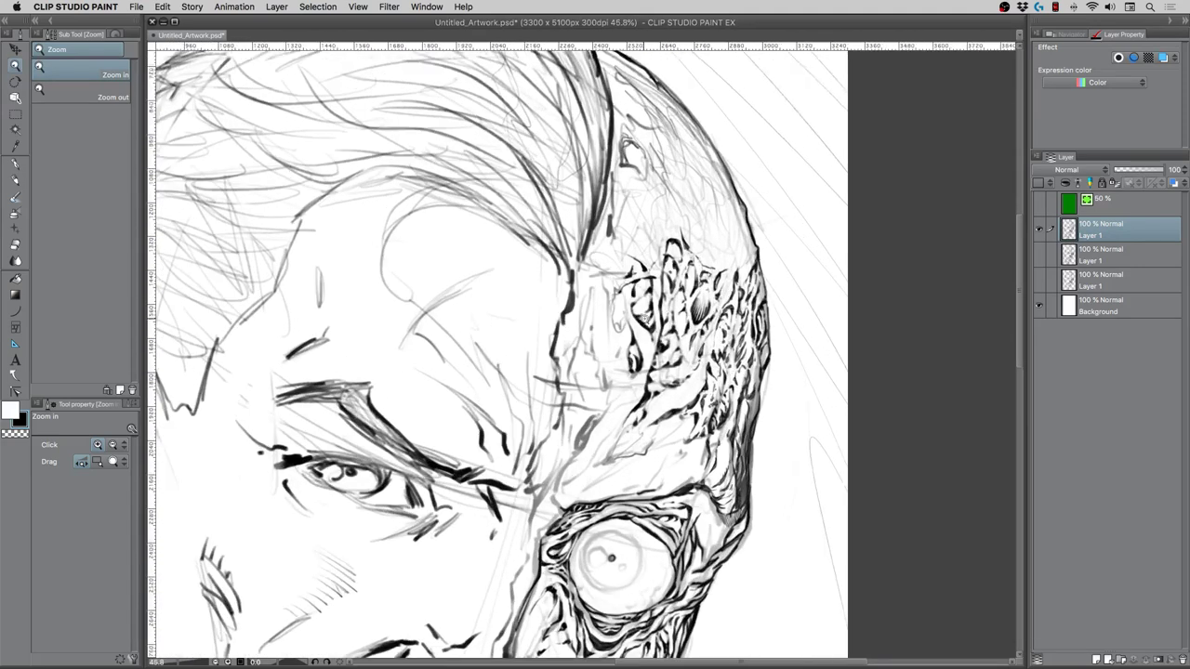
pyautogui.click(26, 177)
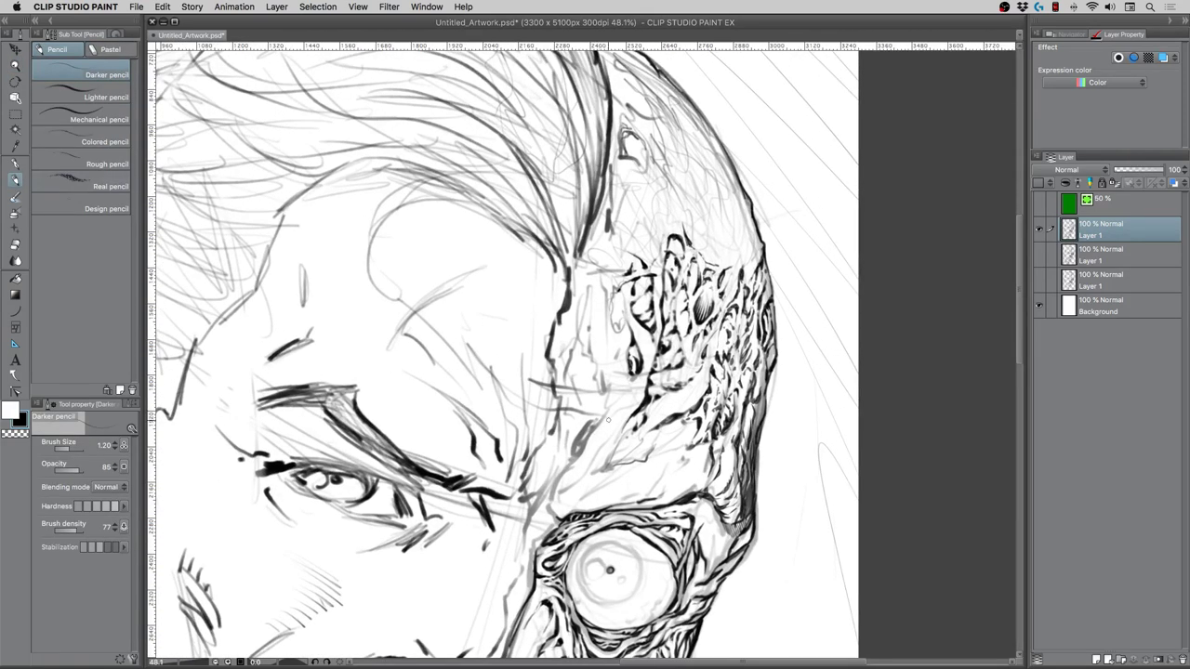
pyautogui.moveTo(569, 461)
pyautogui.mouseDown()
pyautogui.moveTo(595, 423)
pyautogui.moveTo(571, 460)
pyautogui.moveTo(558, 427)
pyautogui.moveTo(562, 463)
pyautogui.moveTo(572, 425)
pyautogui.moveTo(600, 447)
pyautogui.moveTo(589, 461)
pyautogui.moveTo(599, 446)
pyautogui.moveTo(579, 480)
pyautogui.moveTo(613, 434)
pyautogui.mouseUp()
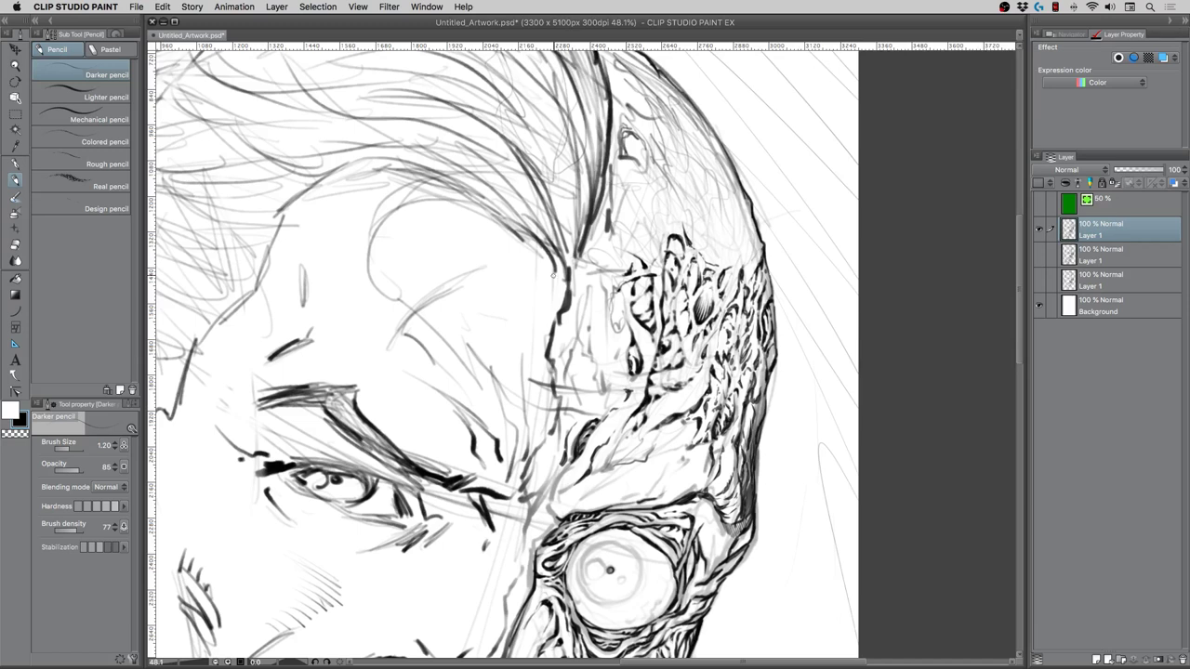
pyautogui.moveTo(620, 389)
pyautogui.mouseDown()
pyautogui.moveTo(574, 382)
pyautogui.moveTo(642, 381)
pyautogui.moveTo(574, 381)
pyautogui.moveTo(620, 376)
pyautogui.moveTo(617, 331)
pyautogui.moveTo(615, 357)
pyautogui.moveTo(616, 342)
pyautogui.mouseUp()
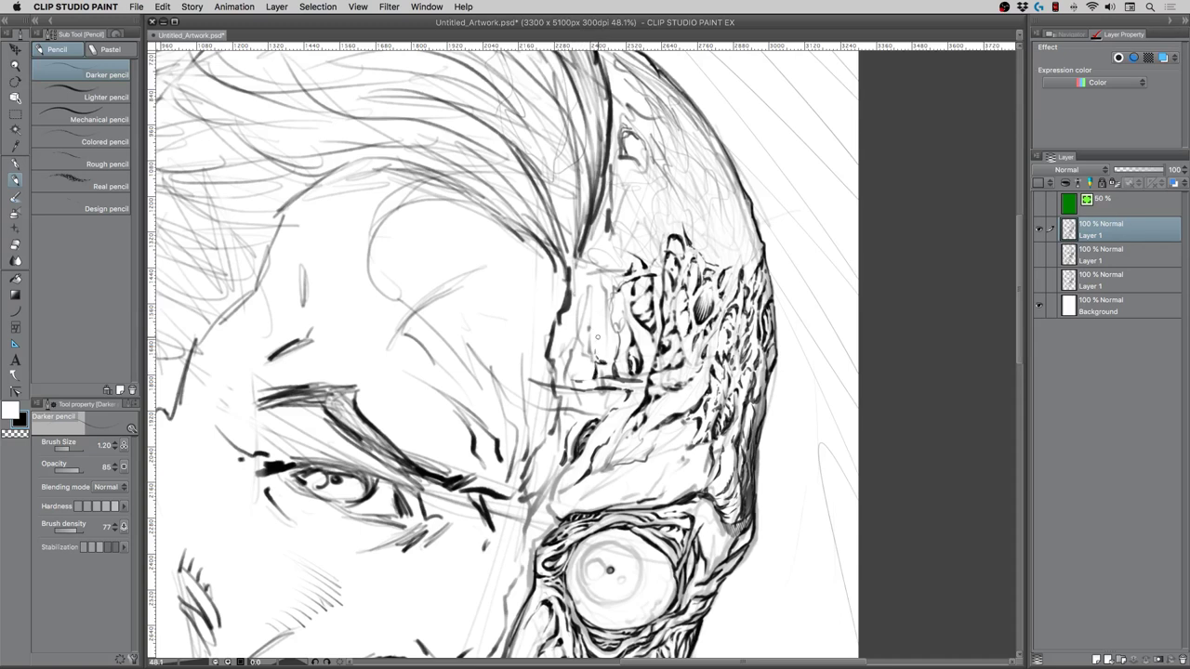
pyautogui.moveTo(609, 363)
pyautogui.mouseDown()
pyautogui.moveTo(606, 343)
pyautogui.moveTo(592, 349)
pyautogui.moveTo(604, 343)
pyautogui.mouseUp()
# Lighten the rough sketch on the scarred forehead strip and upper scalp with the Hard eraser at size 8 and the Soft eraser at size 15
pyautogui.click(15, 245)
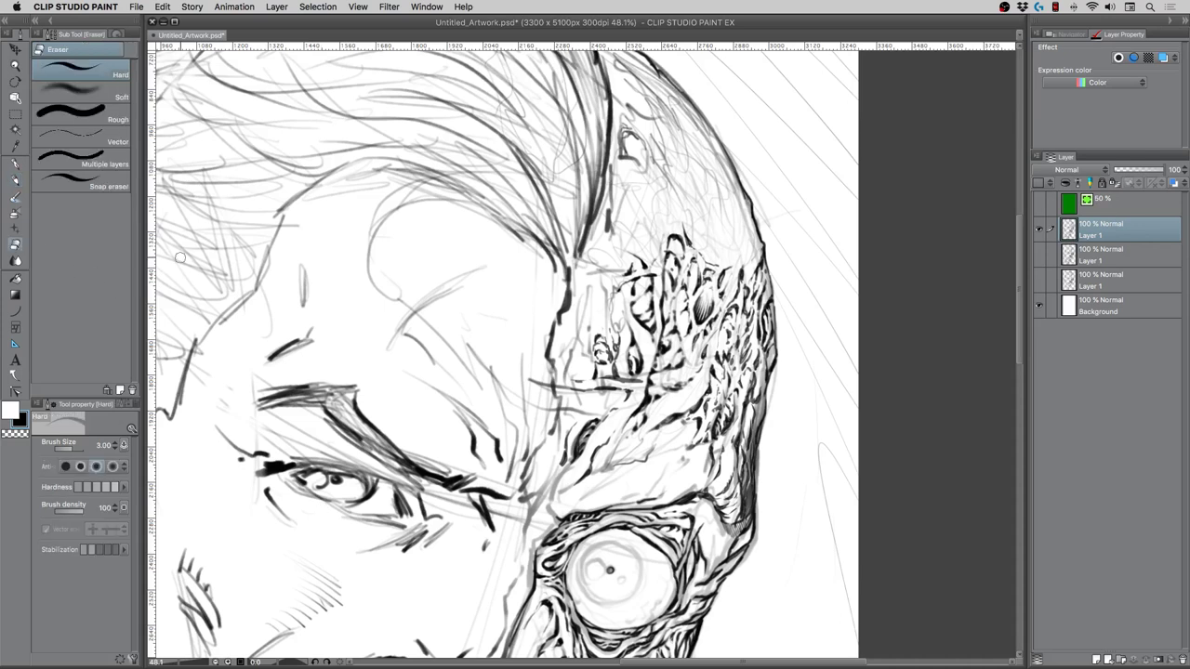
pyautogui.press(']')
pyautogui.press(']')
pyautogui.press(']')
pyautogui.press(']')
pyautogui.press(']')
pyautogui.press(']')
pyautogui.press(']')
pyautogui.moveTo(600, 287); pyautogui.dragTo(610, 320)
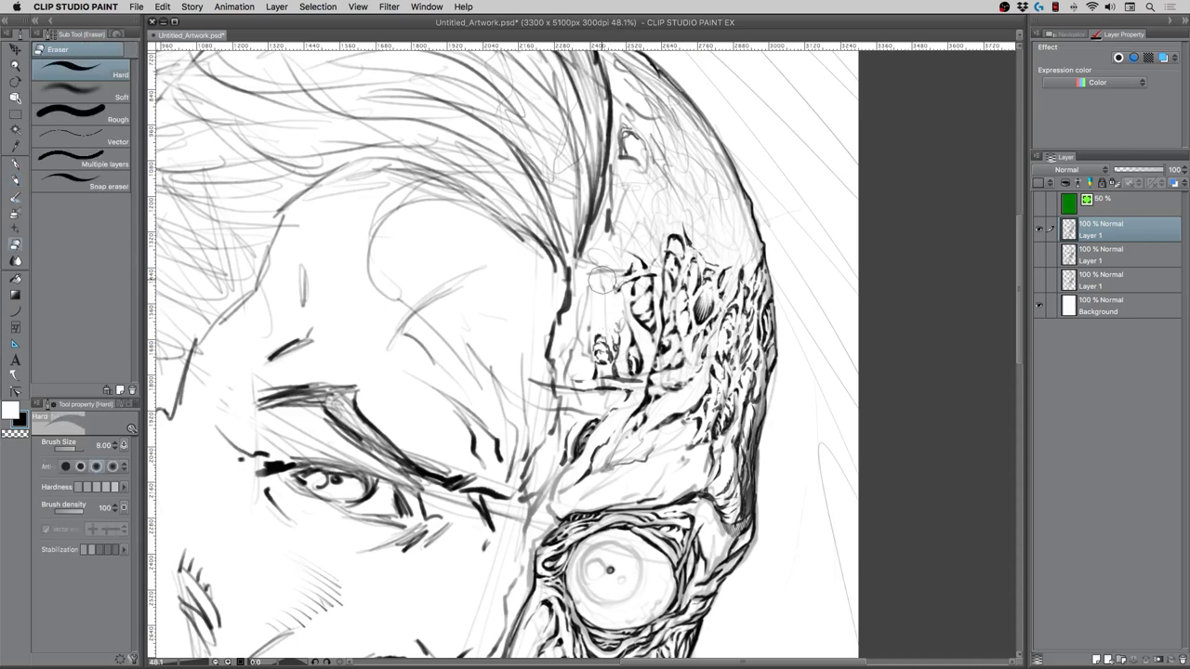
pyautogui.click(84, 87)
pyautogui.press(']')
pyautogui.press(']')
pyautogui.moveTo(608, 316)
pyautogui.mouseDown()
pyautogui.moveTo(604, 382)
pyautogui.moveTo(595, 357)
pyautogui.mouseUp()
pyautogui.moveTo(647, 183)
pyautogui.mouseDown()
pyautogui.moveTo(674, 139)
pyautogui.moveTo(707, 200)
pyautogui.mouseUp()
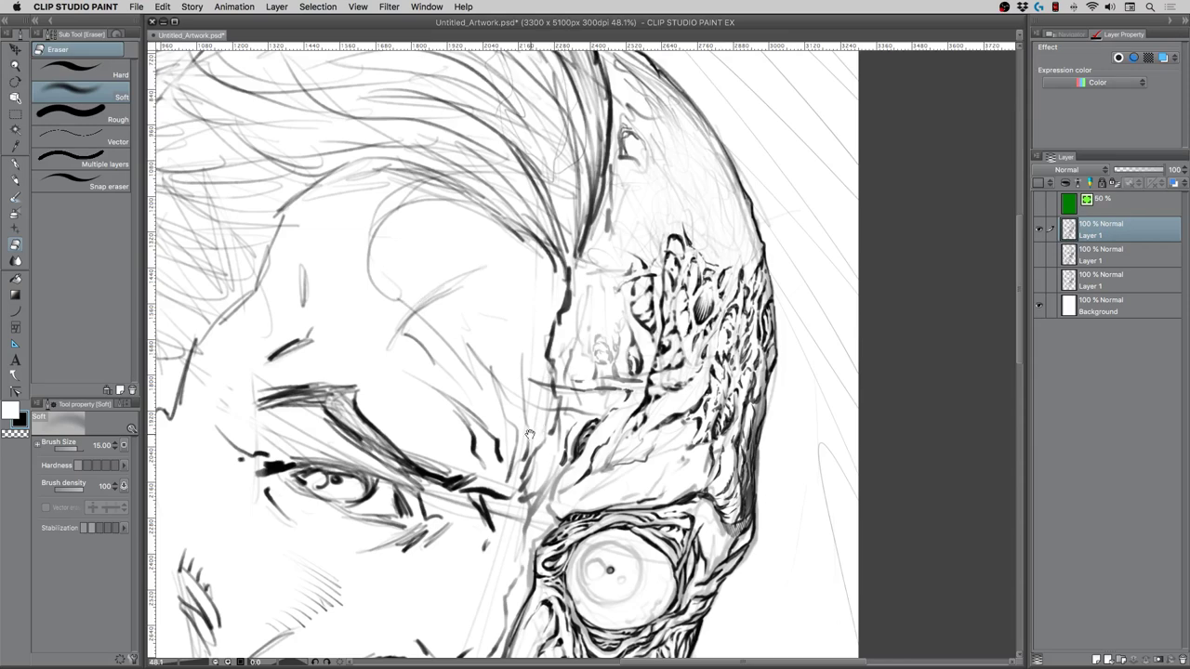
# Rough in loose flesh shapes over the bare upper scalp with the Darker pencil at opacity 49
pyautogui.moveTo(528, 433)
pyautogui.mouseDown()
pyautogui.moveTo(520, 242)
pyautogui.moveTo(500, 496)
pyautogui.mouseUp()
pyautogui.click(14, 179)
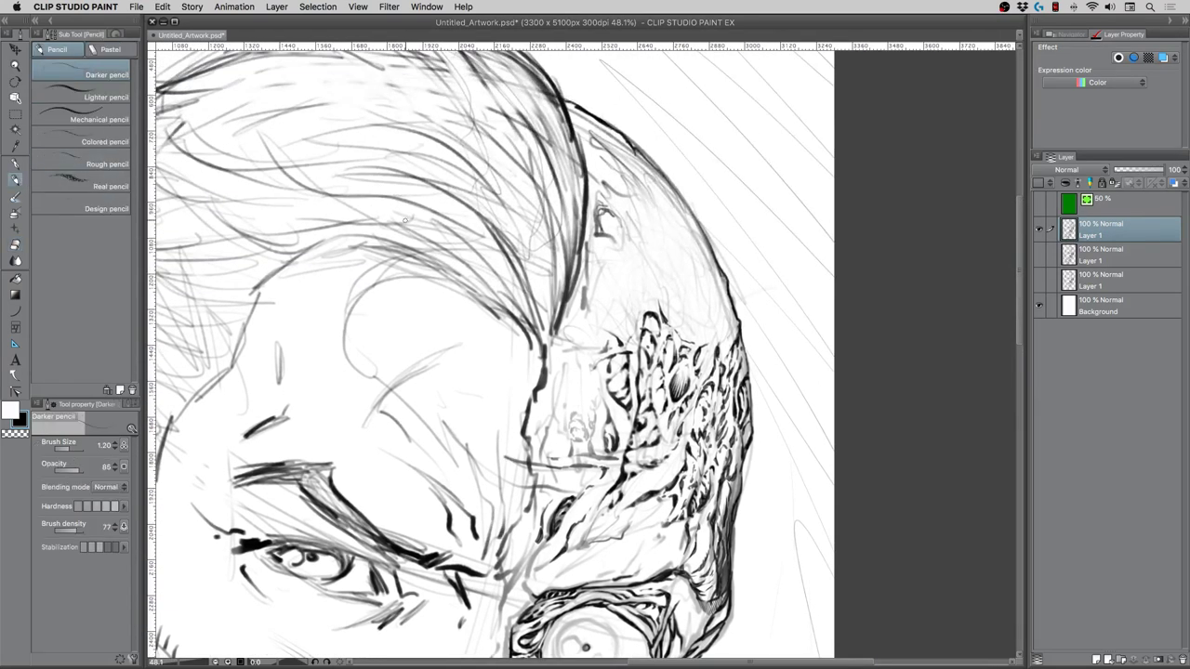
pyautogui.moveTo(649, 304); pyautogui.dragTo(647, 271)
pyautogui.click(69, 470)
pyautogui.moveTo(652, 279); pyautogui.dragTo(649, 217)
pyautogui.moveTo(697, 281); pyautogui.dragTo(692, 254)
pyautogui.moveTo(671, 309)
pyautogui.mouseDown()
pyautogui.moveTo(711, 279)
pyautogui.moveTo(709, 305)
pyautogui.moveTo(686, 265)
pyautogui.mouseUp()
pyautogui.moveTo(667, 220); pyautogui.dragTo(638, 201)
pyautogui.moveTo(669, 262); pyautogui.dragTo(663, 196)
pyautogui.moveTo(634, 258)
pyautogui.mouseDown()
pyautogui.moveTo(642, 303)
pyautogui.moveTo(646, 273)
pyautogui.moveTo(613, 281)
pyautogui.mouseUp()
pyautogui.moveTo(629, 229); pyautogui.dragTo(600, 150)
pyautogui.moveTo(638, 216); pyautogui.dragTo(631, 195)
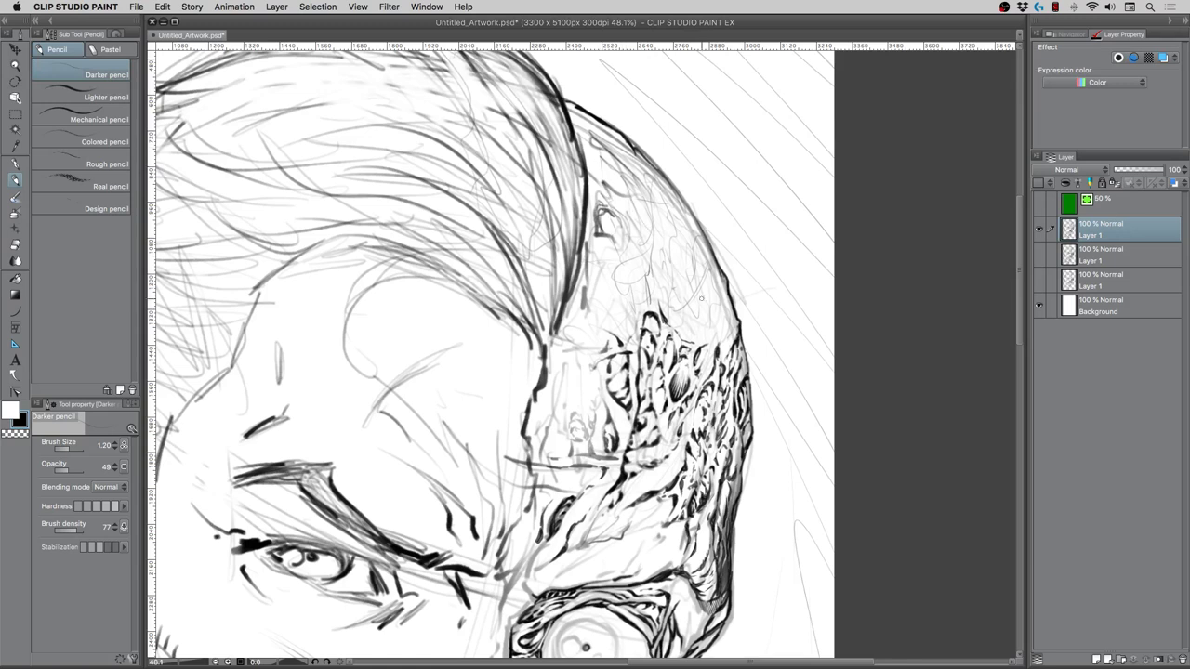
# Sketch further light guide contours along the scalp's outer side, below the hairline and down the scarred forehead strip
pyautogui.moveTo(700, 337)
pyautogui.mouseDown()
pyautogui.moveTo(689, 314)
pyautogui.moveTo(710, 273)
pyautogui.mouseUp()
pyautogui.moveTo(630, 329); pyautogui.dragTo(592, 285)
pyautogui.moveTo(583, 372); pyautogui.dragTo(582, 413)
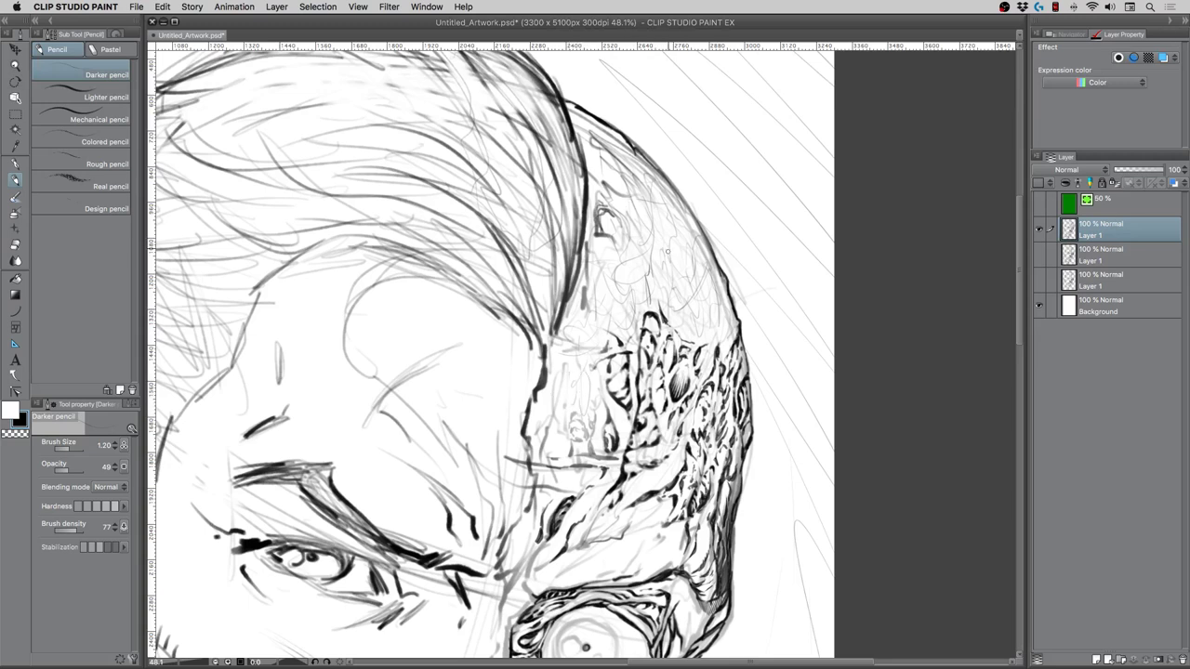
pyautogui.moveTo(596, 143); pyautogui.dragTo(604, 180)
pyautogui.moveTo(642, 262)
pyautogui.mouseDown()
pyautogui.moveTo(670, 252)
pyautogui.moveTo(672, 270)
pyautogui.moveTo(625, 209)
pyautogui.moveTo(692, 281)
pyautogui.moveTo(667, 254)
pyautogui.moveTo(654, 223)
pyautogui.moveTo(690, 250)
pyautogui.moveTo(644, 168)
pyautogui.moveTo(711, 276)
pyautogui.moveTo(710, 310)
pyautogui.moveTo(639, 261)
pyautogui.moveTo(612, 256)
pyautogui.moveTo(663, 302)
pyautogui.moveTo(585, 260)
pyautogui.moveTo(605, 296)
pyautogui.moveTo(598, 321)
pyautogui.moveTo(582, 332)
pyautogui.moveTo(575, 376)
pyautogui.moveTo(589, 350)
pyautogui.moveTo(551, 383)
pyautogui.moveTo(564, 395)
pyautogui.moveTo(578, 379)
pyautogui.moveTo(561, 409)
pyautogui.moveTo(598, 394)
pyautogui.moveTo(596, 361)
pyautogui.moveTo(592, 399)
pyautogui.moveTo(547, 435)
pyautogui.moveTo(545, 452)
pyautogui.moveTo(551, 414)
pyautogui.mouseUp()
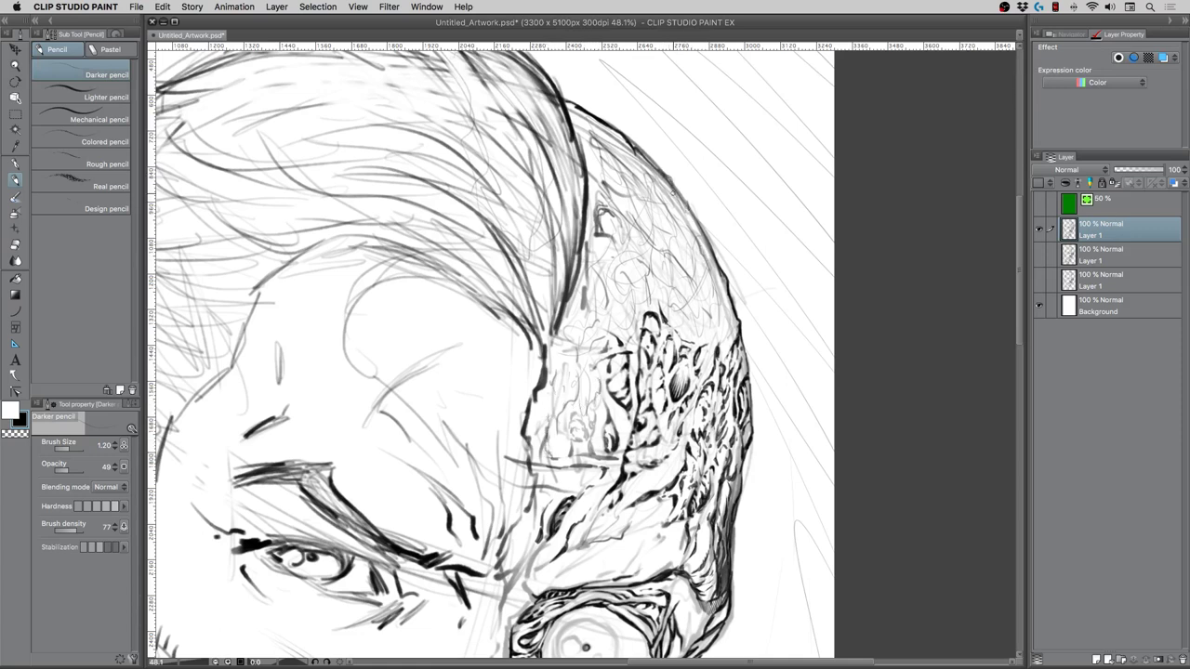
pyautogui.moveTo(674, 187); pyautogui.dragTo(700, 226)
pyautogui.moveTo(576, 372); pyautogui.dragTo(490, 260)
pyautogui.moveTo(477, 395); pyautogui.dragTo(482, 371)
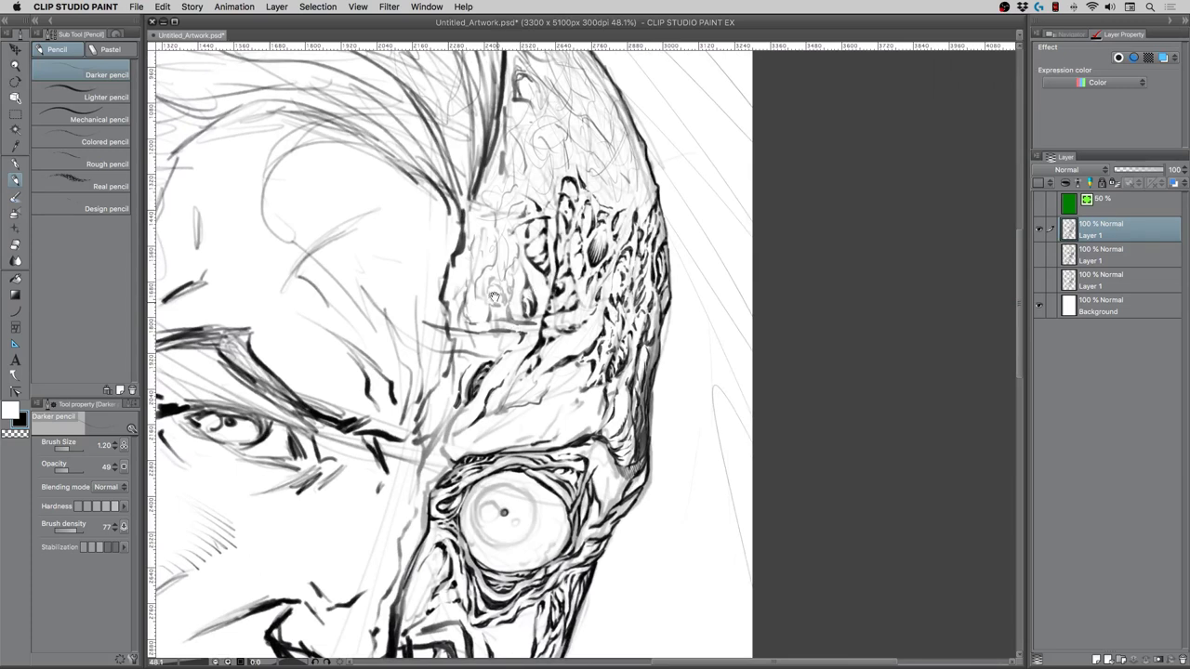
pyautogui.moveTo(494, 297)
pyautogui.mouseDown()
pyautogui.moveTo(477, 386)
pyautogui.moveTo(491, 470)
pyautogui.mouseUp()
pyautogui.moveTo(523, 110)
pyautogui.mouseDown()
pyautogui.moveTo(615, 188)
pyautogui.moveTo(688, 360)
pyautogui.mouseUp()
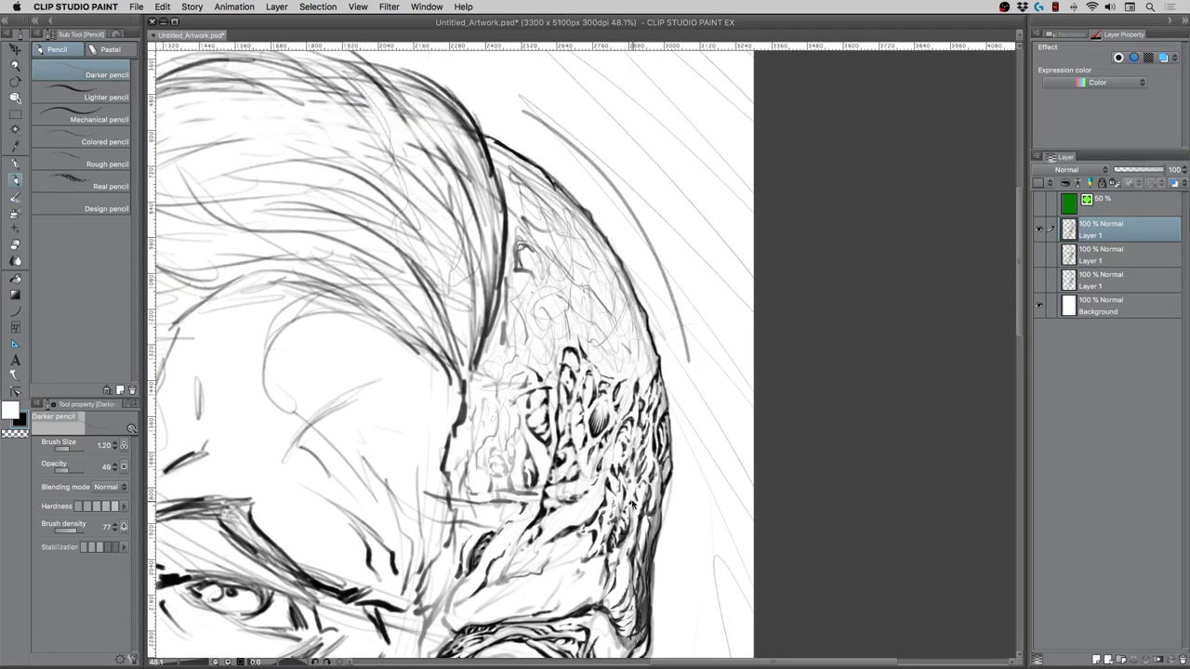
pyautogui.press('super+z')
# Ink torn strands inside the skull's upper contour and beside the hairline with the pencil opacity set to 81
pyautogui.moveTo(481, 355); pyautogui.dragTo(524, 366)
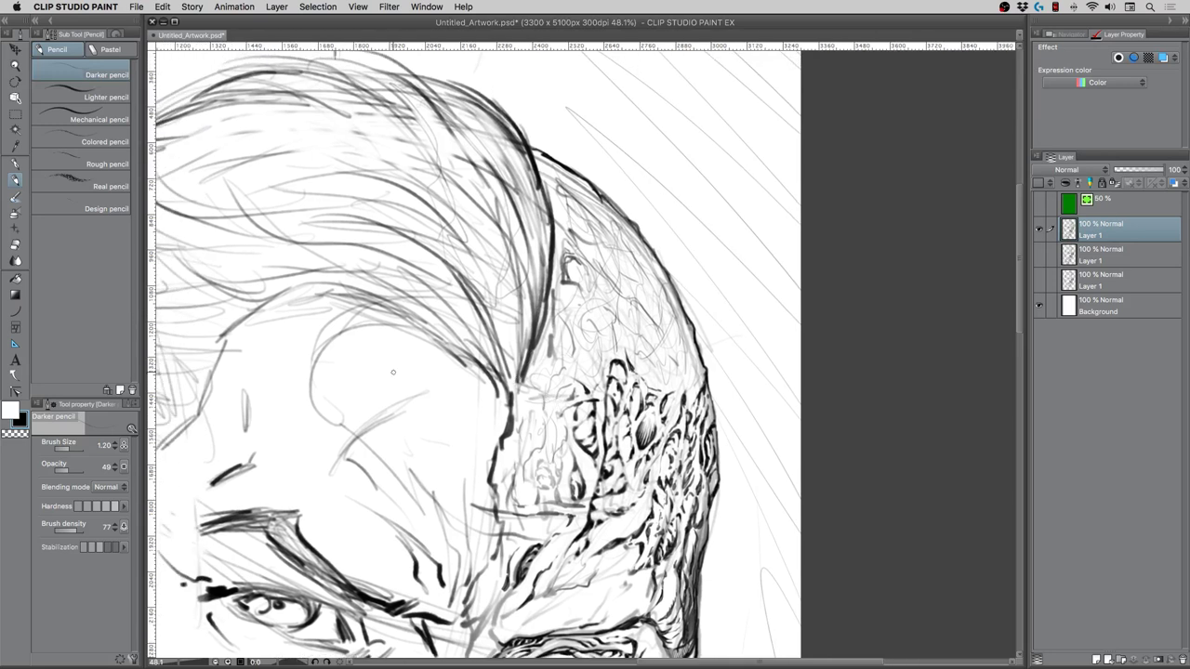
pyautogui.click(78, 472)
pyautogui.moveTo(599, 193)
pyautogui.mouseDown()
pyautogui.moveTo(631, 221)
pyautogui.moveTo(640, 300)
pyautogui.moveTo(651, 302)
pyautogui.moveTo(665, 275)
pyautogui.moveTo(658, 305)
pyautogui.moveTo(640, 245)
pyautogui.moveTo(636, 273)
pyautogui.mouseUp()
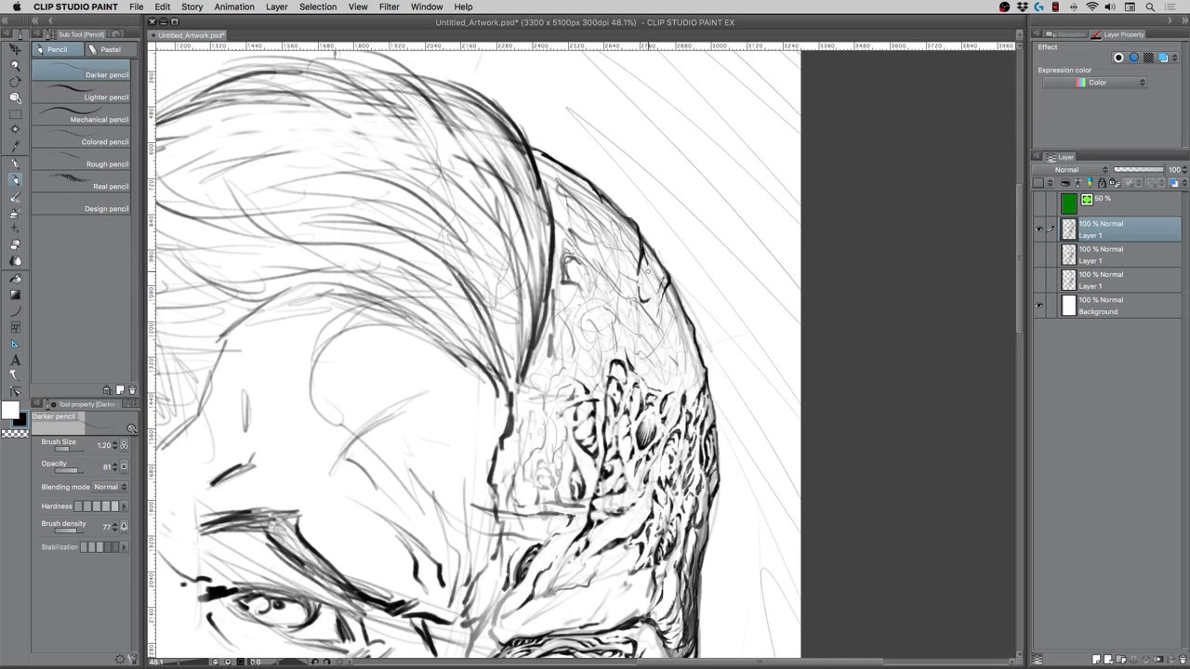
pyautogui.moveTo(648, 283)
pyautogui.mouseDown()
pyautogui.moveTo(641, 269)
pyautogui.moveTo(658, 286)
pyautogui.moveTo(658, 325)
pyautogui.mouseUp()
pyautogui.moveTo(665, 295)
pyautogui.mouseDown()
pyautogui.moveTo(680, 351)
pyautogui.moveTo(688, 343)
pyautogui.moveTo(681, 358)
pyautogui.moveTo(692, 353)
pyautogui.moveTo(703, 372)
pyautogui.moveTo(679, 390)
pyautogui.mouseUp()
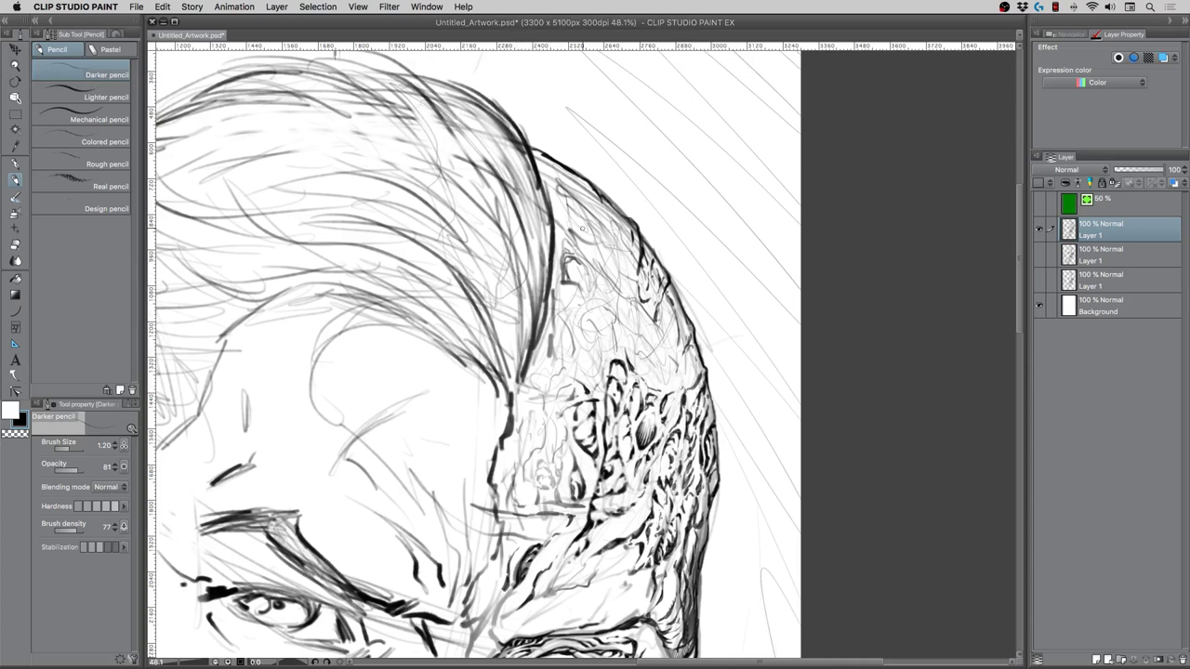
pyautogui.moveTo(569, 232)
pyautogui.mouseDown()
pyautogui.moveTo(604, 253)
pyautogui.moveTo(587, 216)
pyautogui.moveTo(612, 240)
pyautogui.moveTo(613, 228)
pyautogui.moveTo(565, 173)
pyautogui.mouseUp()
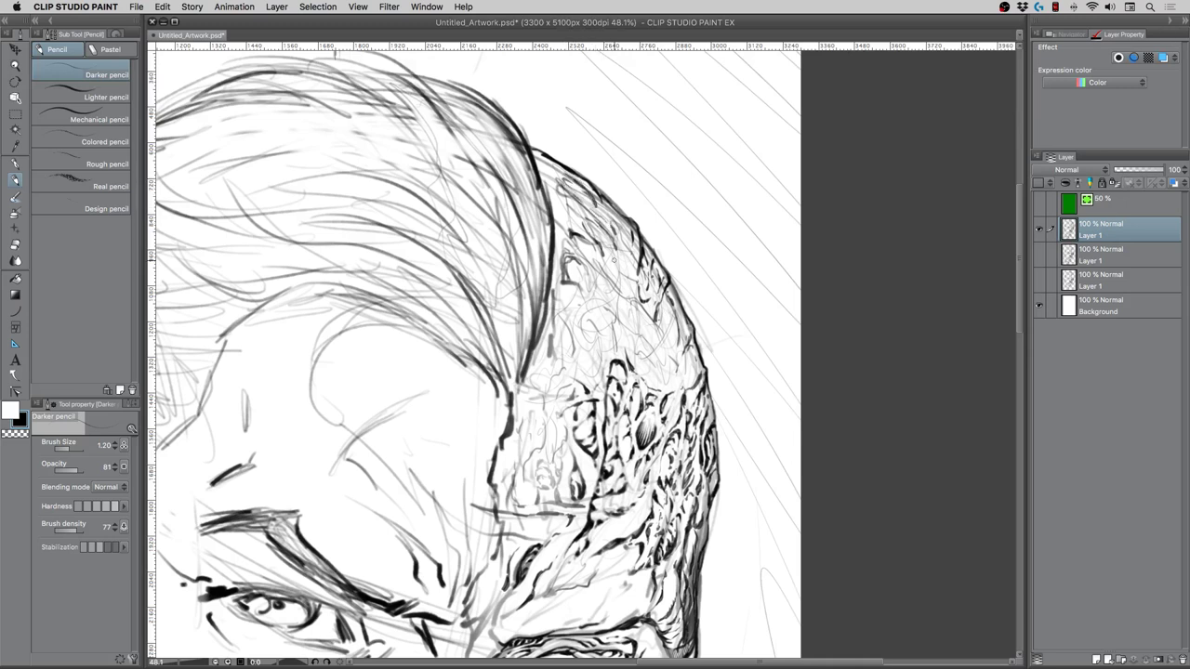
# Ink flesh strands along the outer scalp edge above the oval pit and start marks across the middle scalp
pyautogui.moveTo(653, 340)
pyautogui.mouseDown()
pyautogui.moveTo(649, 328)
pyautogui.moveTo(676, 310)
pyautogui.moveTo(667, 354)
pyautogui.moveTo(677, 370)
pyautogui.moveTo(694, 358)
pyautogui.mouseUp()
pyautogui.moveTo(693, 383); pyautogui.dragTo(688, 374)
pyautogui.moveTo(701, 385); pyautogui.dragTo(691, 366)
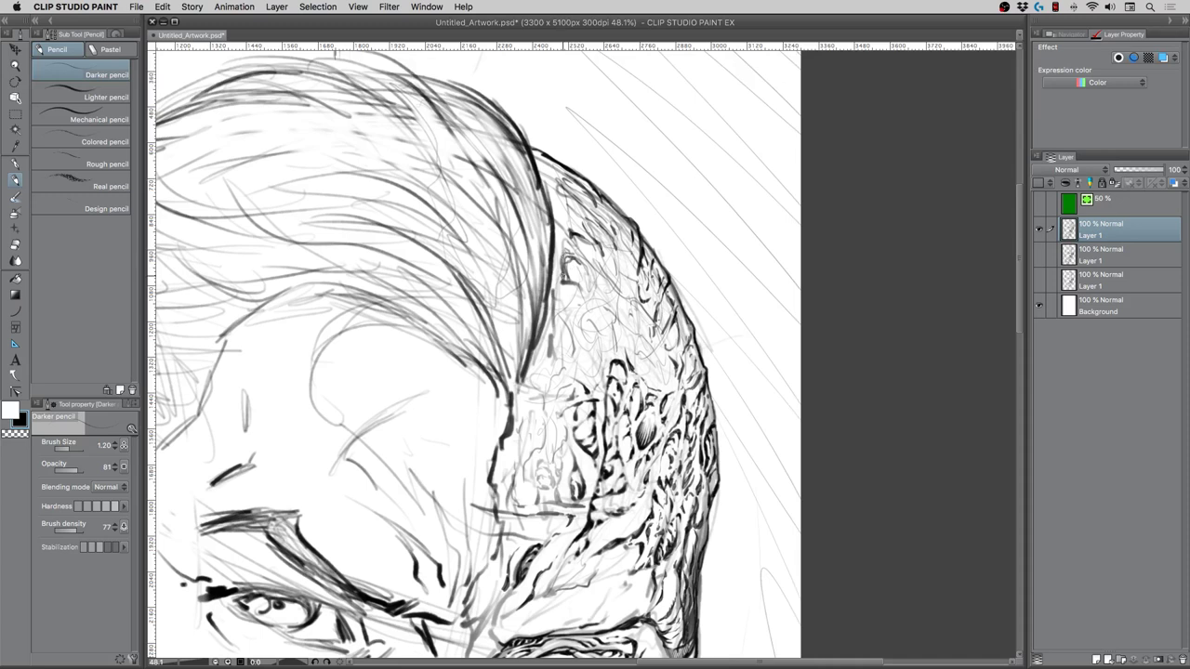
pyautogui.moveTo(554, 272)
pyautogui.mouseDown()
pyautogui.moveTo(578, 306)
pyautogui.moveTo(646, 307)
pyautogui.mouseUp()
pyautogui.moveTo(631, 274); pyautogui.dragTo(629, 254)
pyautogui.moveTo(667, 362)
pyautogui.mouseDown()
pyautogui.moveTo(668, 380)
pyautogui.moveTo(663, 350)
pyautogui.mouseUp()
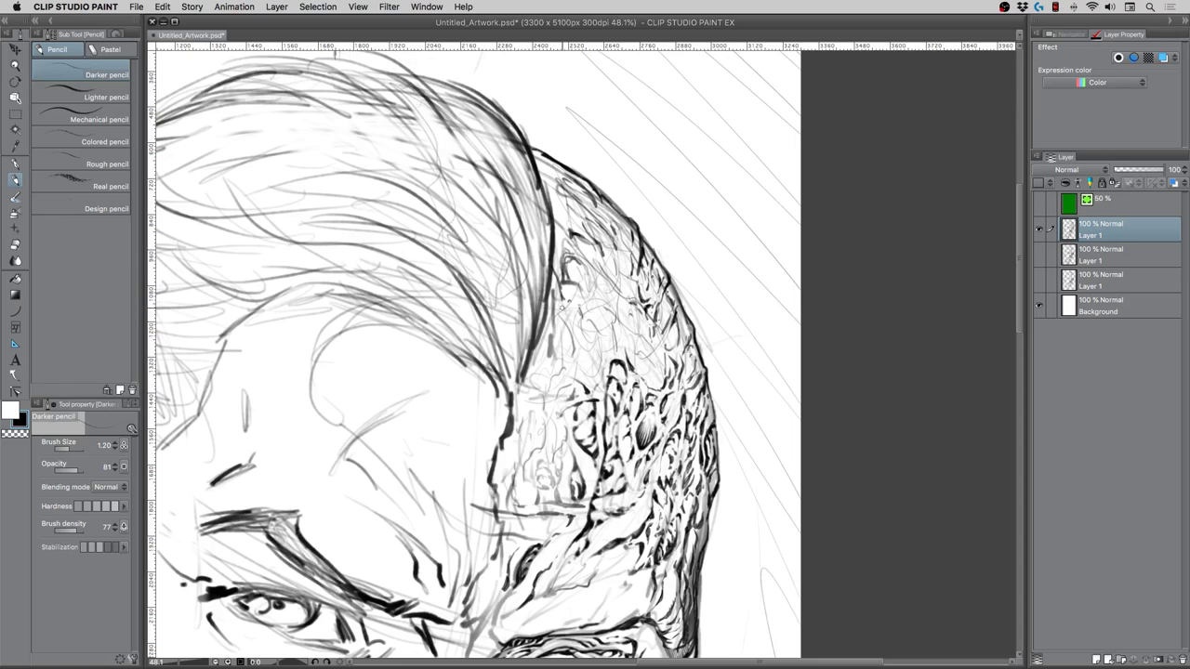
# Ink a cluster of small dark cavities in the middle of the scalp
pyautogui.moveTo(617, 314); pyautogui.dragTo(616, 296)
pyautogui.moveTo(620, 320)
pyautogui.mouseDown()
pyautogui.moveTo(633, 329)
pyautogui.moveTo(624, 317)
pyautogui.mouseUp()
pyautogui.moveTo(624, 312); pyautogui.dragTo(618, 294)
pyautogui.moveTo(637, 325); pyautogui.dragTo(623, 275)
# Ink connecting strands and dark gaps between the cavity cluster and the oval pit, reducing the pencil size to 0.80
pyautogui.click(15, 65)
pyautogui.click(597, 255)
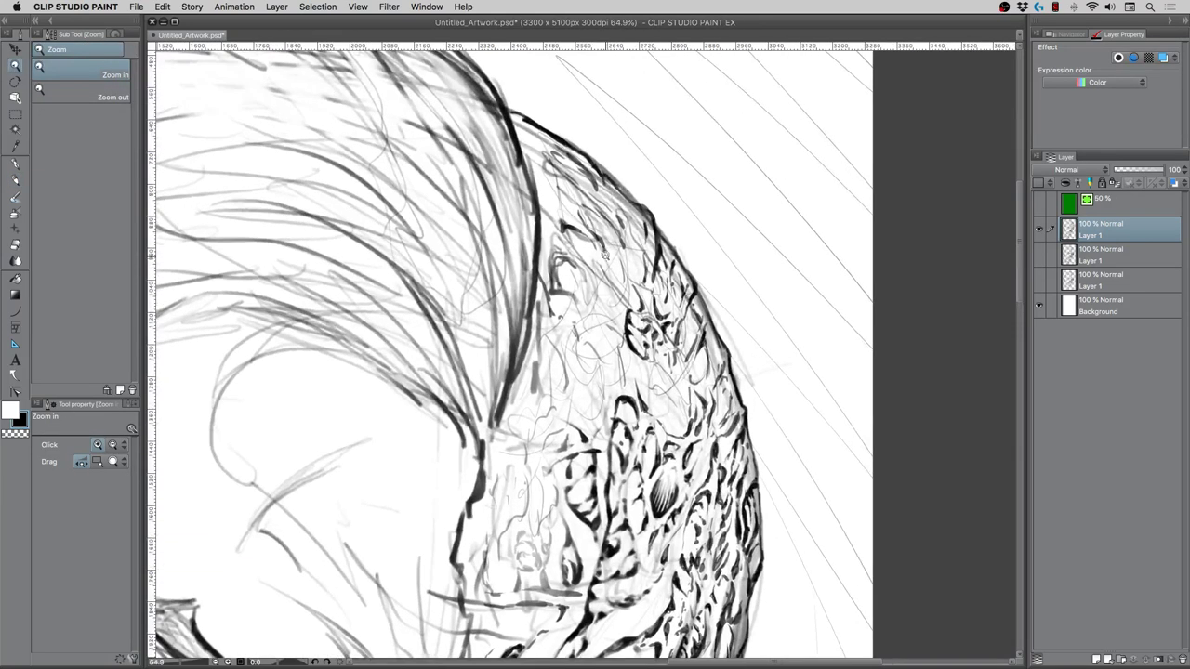
pyautogui.click(16, 166)
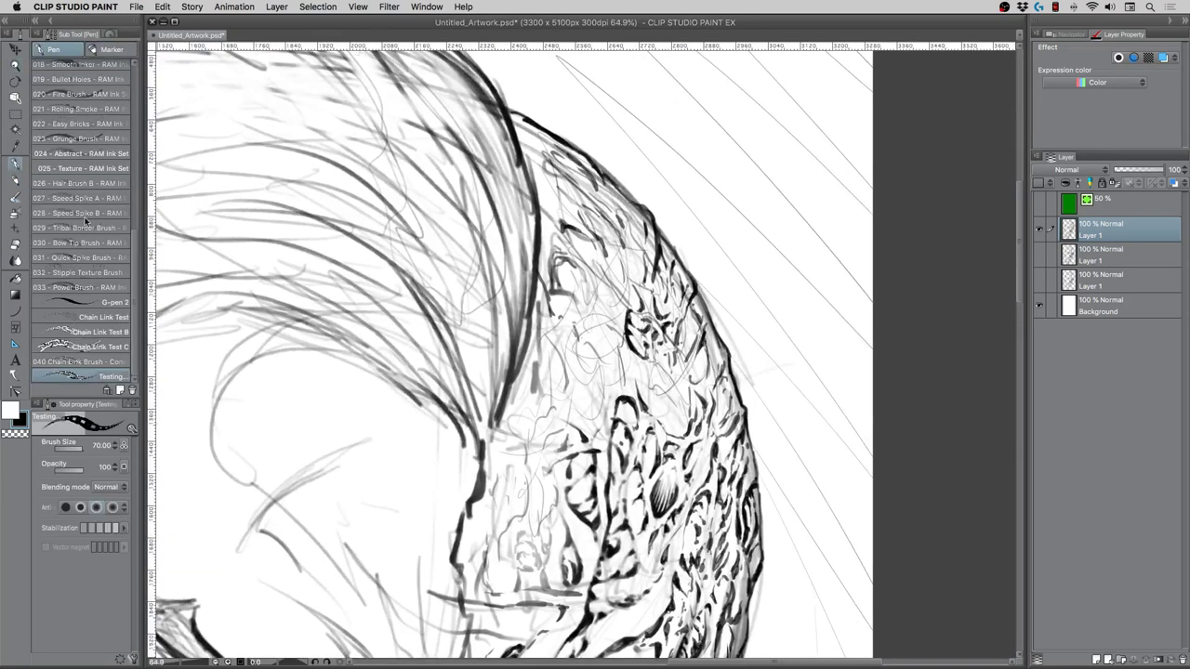
pyautogui.click(18, 179)
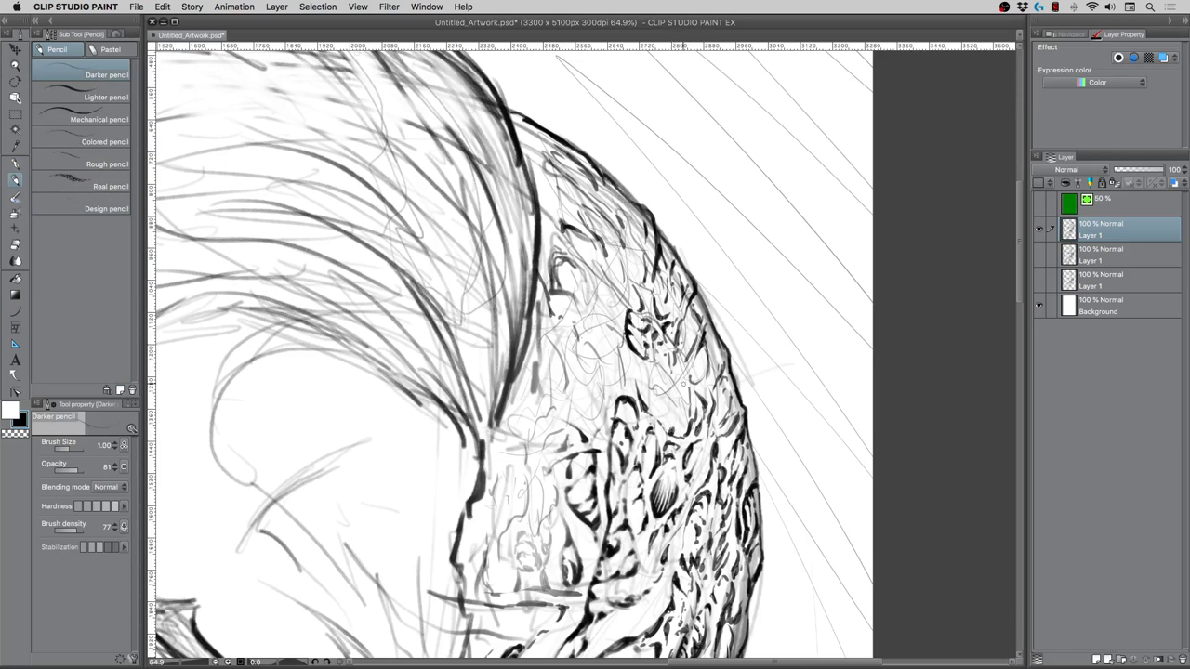
pyautogui.press(']')
pyautogui.moveTo(670, 431)
pyautogui.mouseDown()
pyautogui.moveTo(655, 390)
pyautogui.moveTo(677, 435)
pyautogui.moveTo(687, 419)
pyautogui.moveTo(658, 411)
pyautogui.moveTo(669, 409)
pyautogui.moveTo(650, 392)
pyautogui.moveTo(656, 368)
pyautogui.moveTo(688, 358)
pyautogui.moveTo(675, 388)
pyautogui.moveTo(679, 372)
pyautogui.moveTo(663, 383)
pyautogui.mouseUp()
pyautogui.press('[')
pyautogui.moveTo(679, 386); pyautogui.dragTo(678, 368)
pyautogui.moveTo(671, 394); pyautogui.dragTo(664, 387)
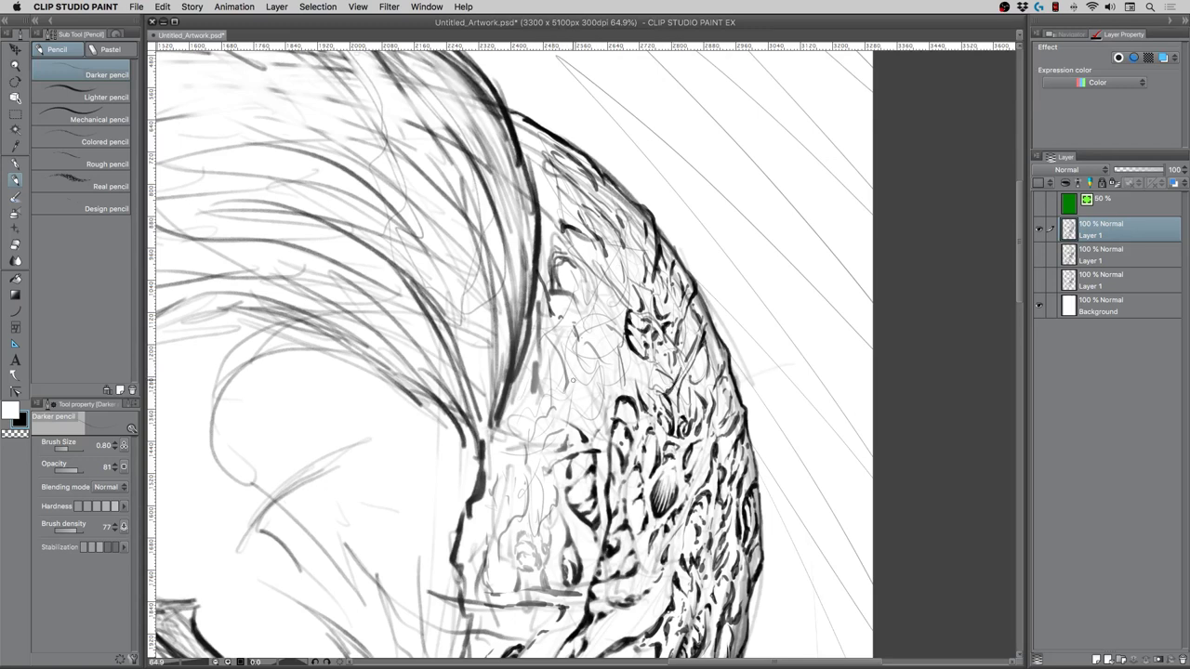
# Ink a bold curved band with a dark wedge beneath it across the scalp above the textured area, using a larger pencil size
pyautogui.press(']')
pyautogui.press(']')
pyautogui.moveTo(592, 419)
pyautogui.mouseDown()
pyautogui.moveTo(601, 391)
pyautogui.moveTo(589, 419)
pyautogui.moveTo(578, 407)
pyautogui.moveTo(592, 417)
pyautogui.moveTo(597, 383)
pyautogui.moveTo(590, 416)
pyautogui.moveTo(574, 406)
pyautogui.moveTo(587, 390)
pyautogui.moveTo(535, 433)
pyautogui.moveTo(570, 398)
pyautogui.moveTo(623, 384)
pyautogui.mouseUp()
pyautogui.press('[')
pyautogui.press('[')
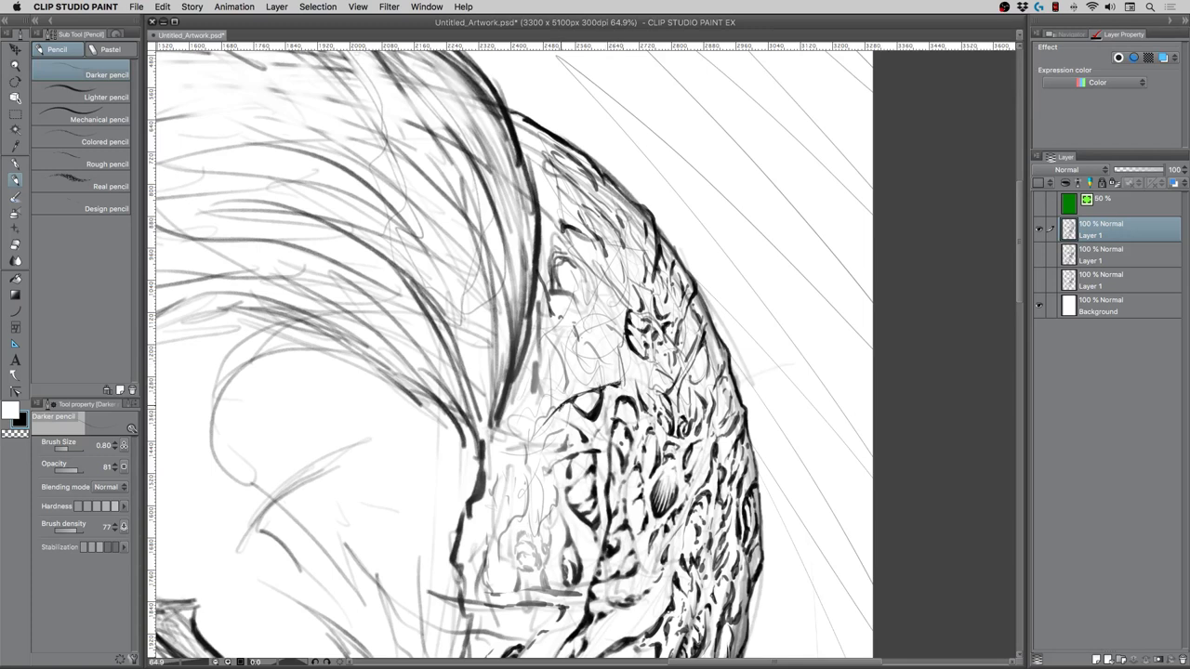
# Refine the curved band with hooked spikes and thin tissue lines along its upper edge at pencil size 0.80
pyautogui.moveTo(566, 415); pyautogui.dragTo(578, 418)
pyautogui.press('super+z')
pyautogui.moveTo(563, 418); pyautogui.dragTo(580, 439)
pyautogui.moveTo(560, 392)
pyautogui.mouseDown()
pyautogui.moveTo(561, 378)
pyautogui.moveTo(563, 388)
pyautogui.mouseUp()
pyautogui.moveTo(598, 376)
pyautogui.mouseDown()
pyautogui.moveTo(574, 386)
pyautogui.moveTo(645, 380)
pyautogui.moveTo(623, 376)
pyautogui.mouseUp()
pyautogui.moveTo(617, 370); pyautogui.dragTo(619, 350)
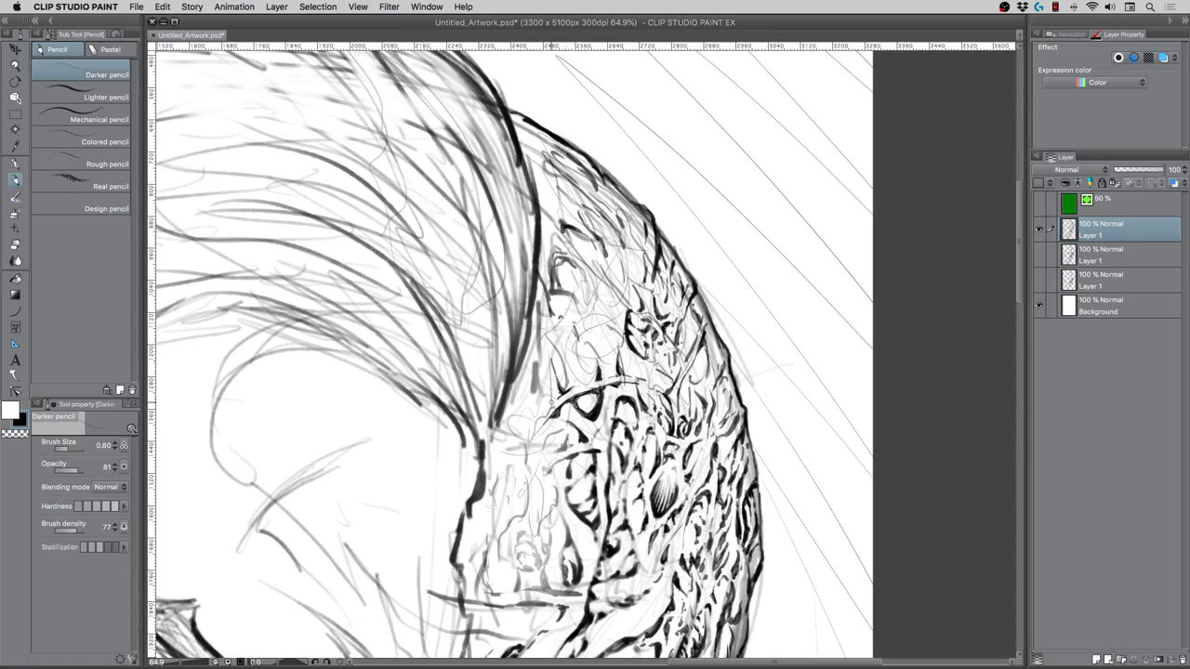
pyautogui.moveTo(603, 389); pyautogui.dragTo(651, 375)
pyautogui.moveTo(576, 398); pyautogui.dragTo(596, 390)
# Fade the rough circular sketch lines above the curved band with the Soft eraser at size 2
pyautogui.press('e')
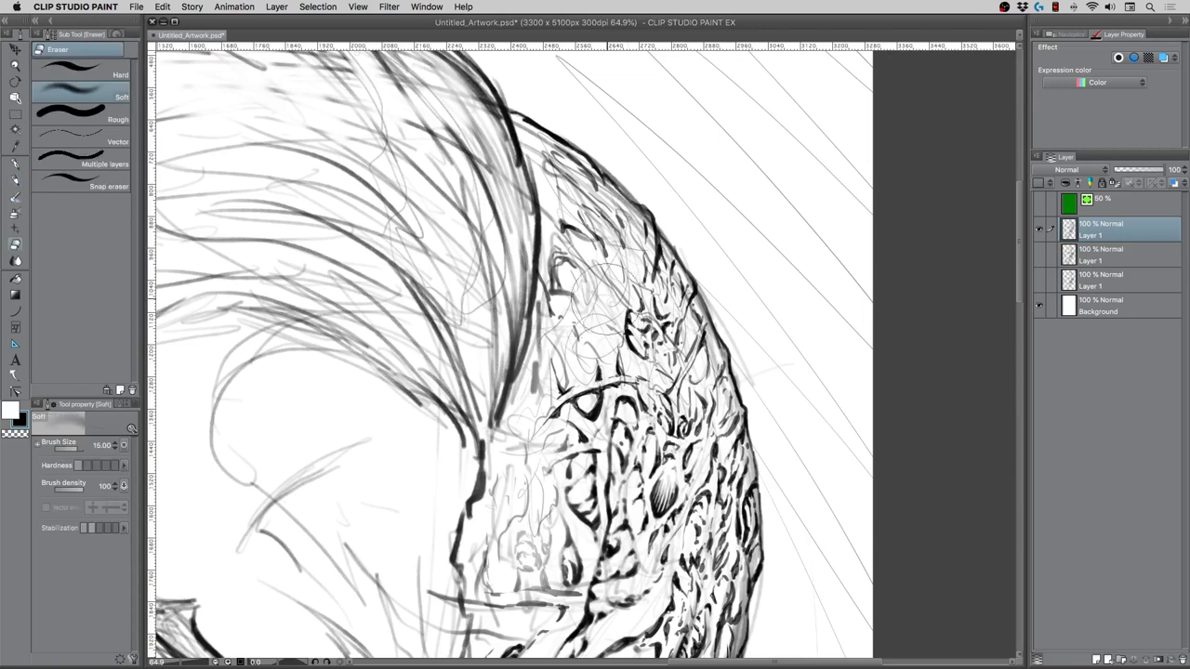
pyautogui.press('[')
pyautogui.press('[')
pyautogui.press('[')
pyautogui.press('[')
pyautogui.press('[')
pyautogui.press('[')
pyautogui.press('[')
pyautogui.moveTo(589, 381)
pyautogui.mouseDown()
pyautogui.moveTo(601, 343)
pyautogui.moveTo(609, 356)
pyautogui.moveTo(543, 420)
pyautogui.mouseUp()
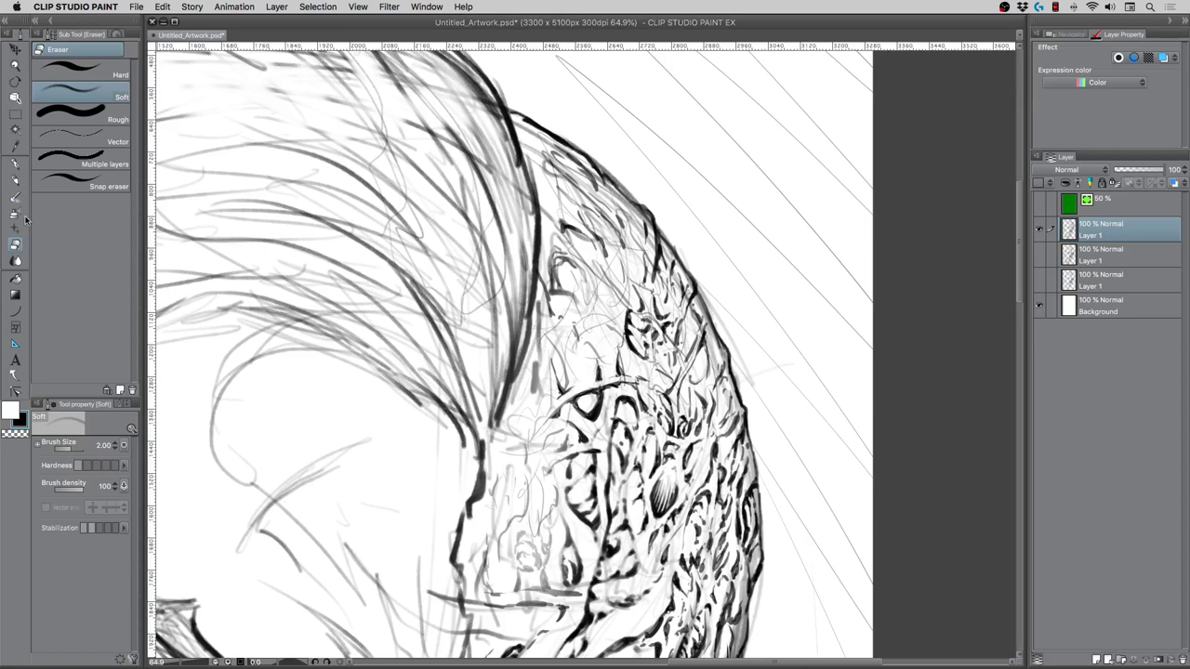
# Ink the remaining scar texture between the hairline and the cavity cluster with the Darker pencil at sizes 1.00 and 0.80
pyautogui.click(13, 180)
pyautogui.press(']')
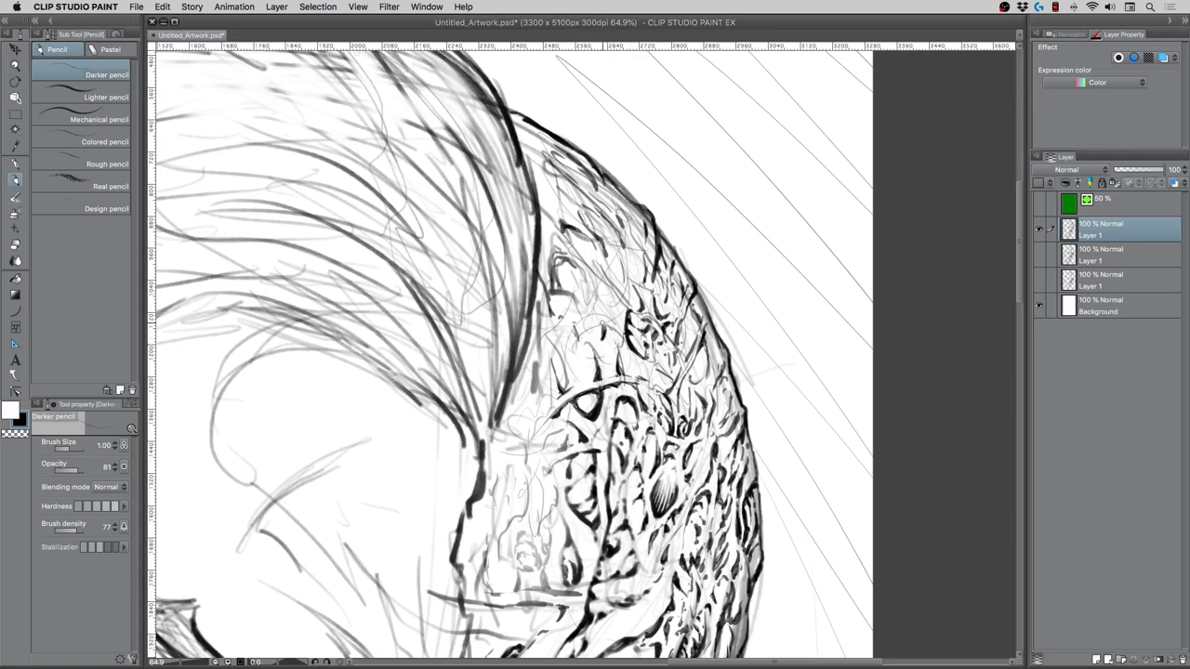
pyautogui.press('[')
pyautogui.click(14, 64)
pyautogui.moveTo(471, 260); pyautogui.dragTo(438, 249)
pyautogui.moveTo(462, 315); pyautogui.dragTo(480, 321)
pyautogui.scroll(1, 480, 320)
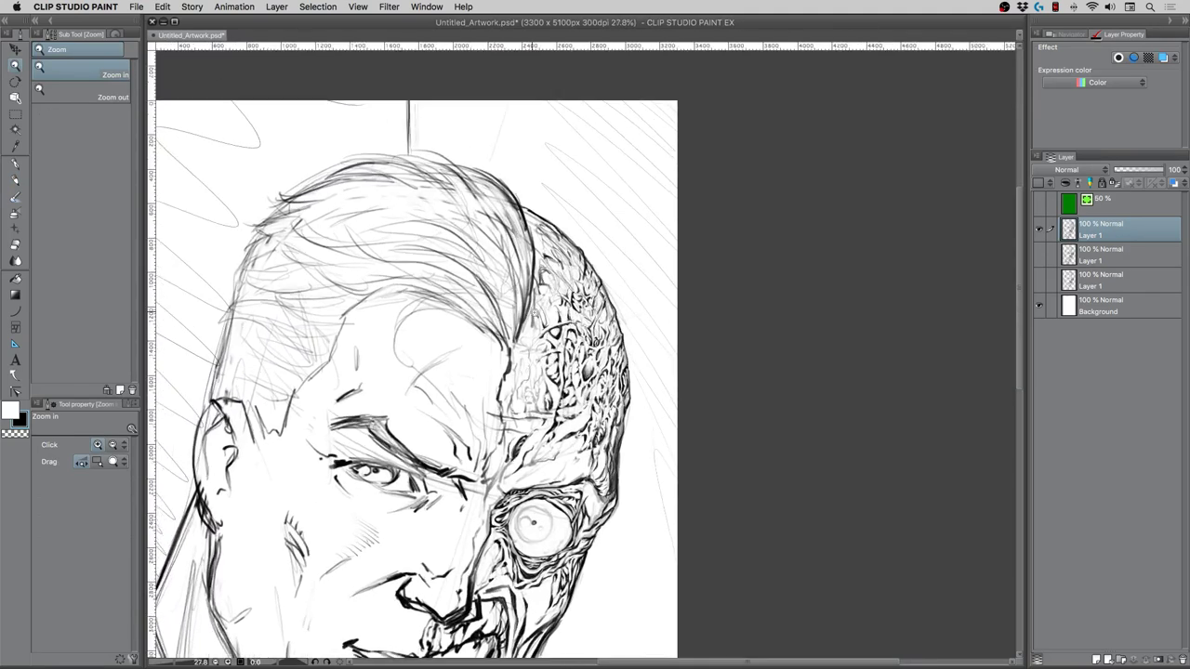
pyautogui.press('p')
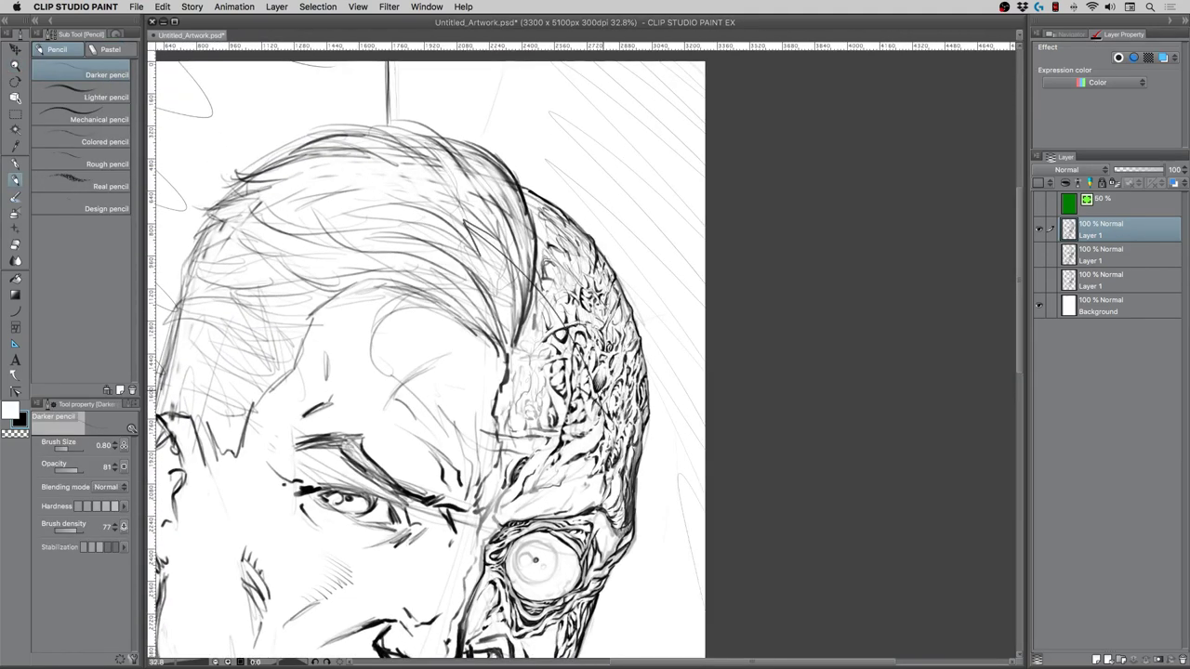
pyautogui.moveTo(444, 426); pyautogui.dragTo(632, 265)
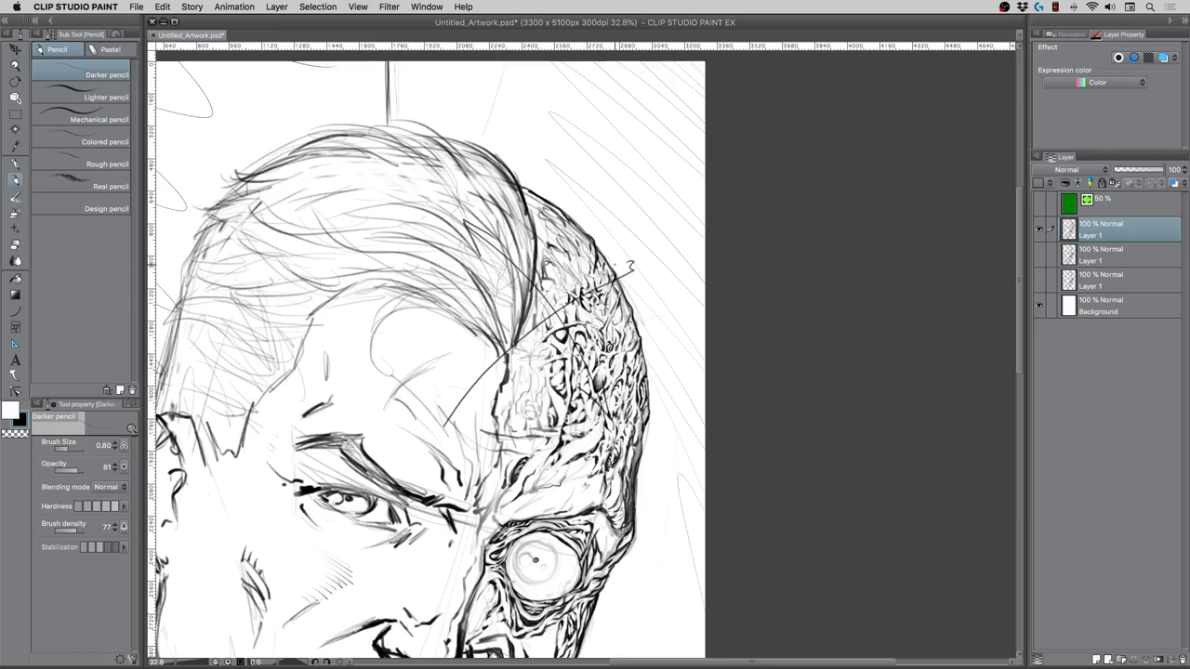
pyautogui.press('super+z')
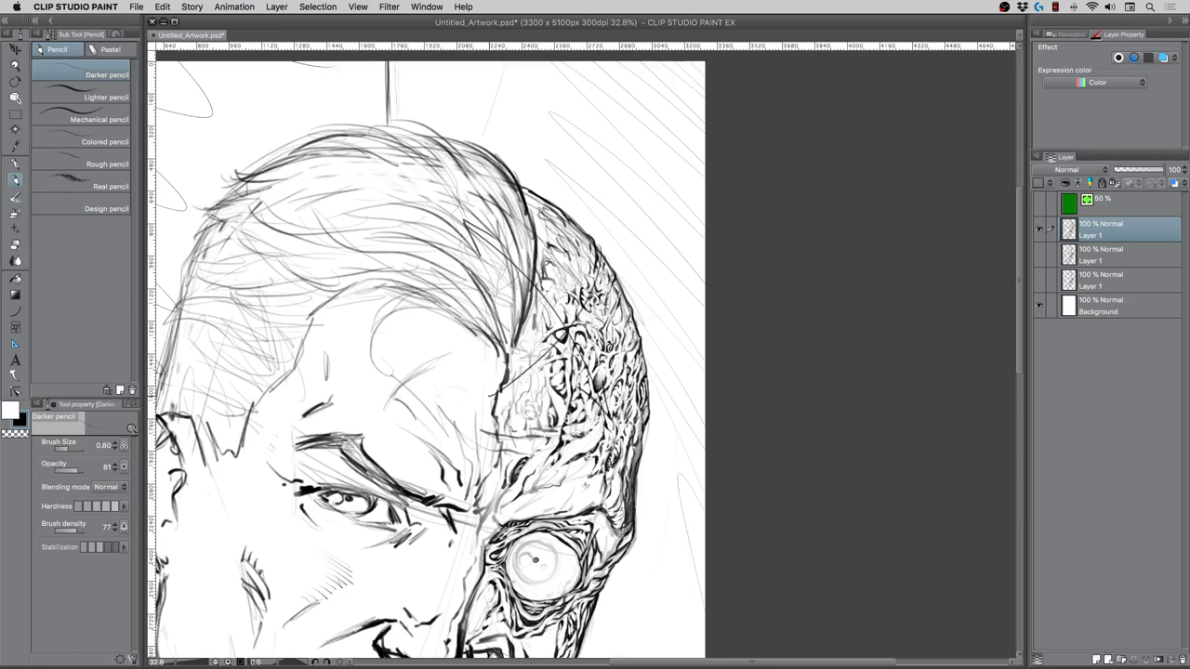
# Undo the last two strokes and ink small scar shapes between the forehead dividing line and cavity cluster with the Darker pencil at size 1.00
pyautogui.press('super+z')
pyautogui.press('super+z')
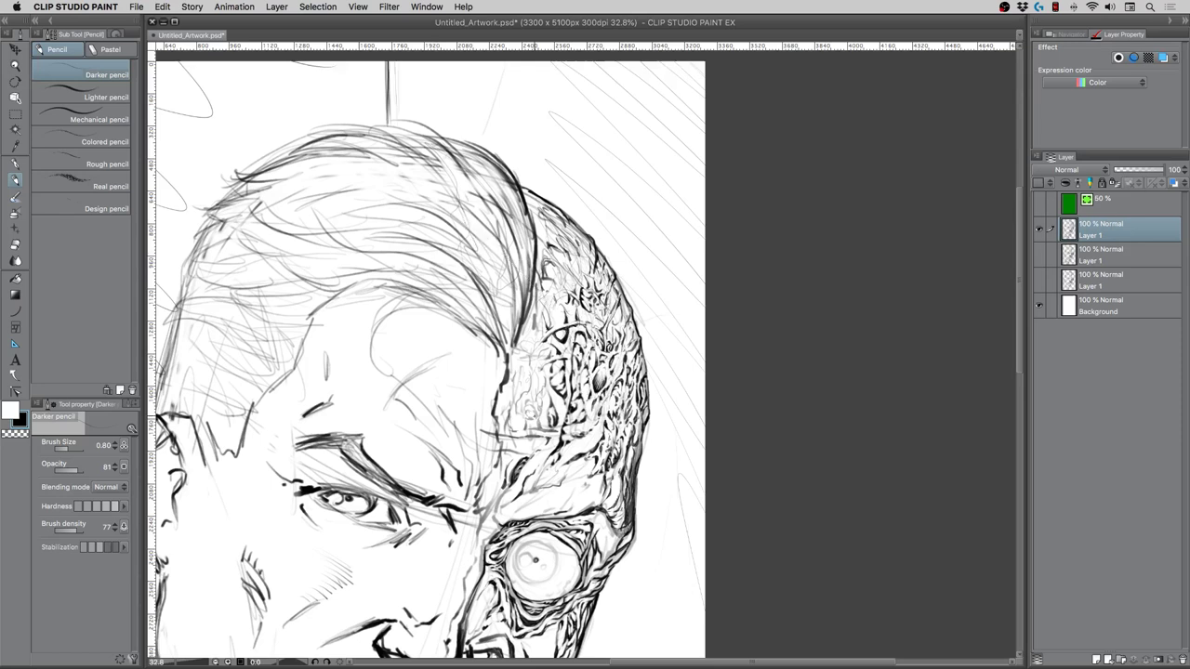
pyautogui.click(15, 65)
pyautogui.click(562, 393)
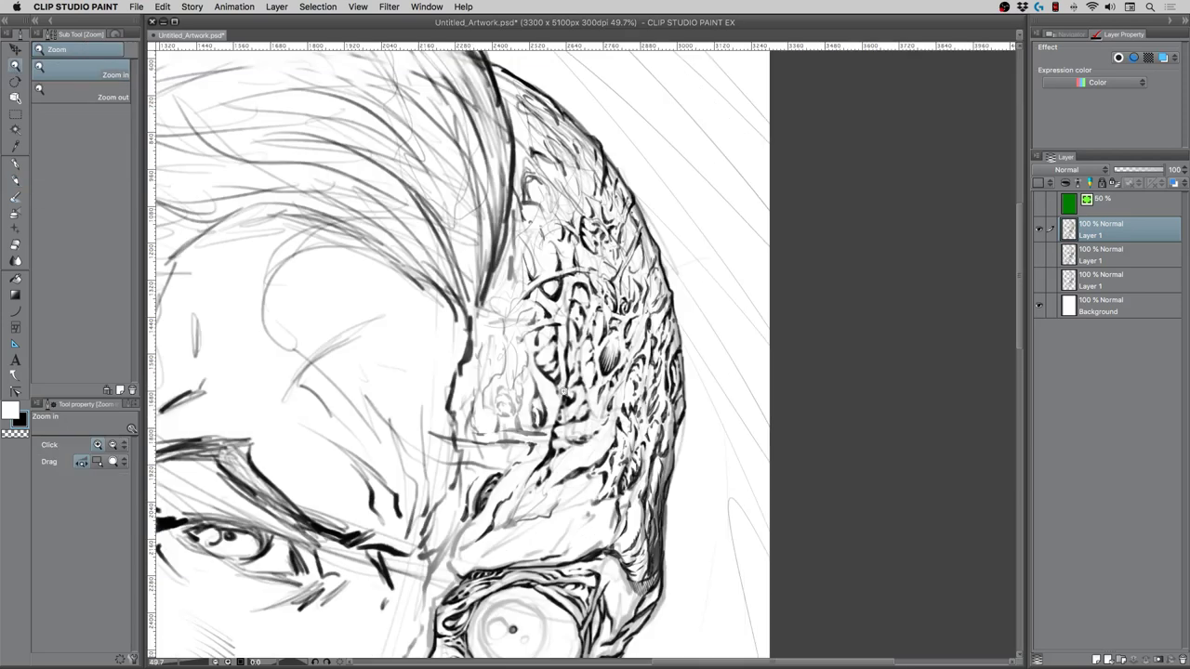
pyautogui.press('p')
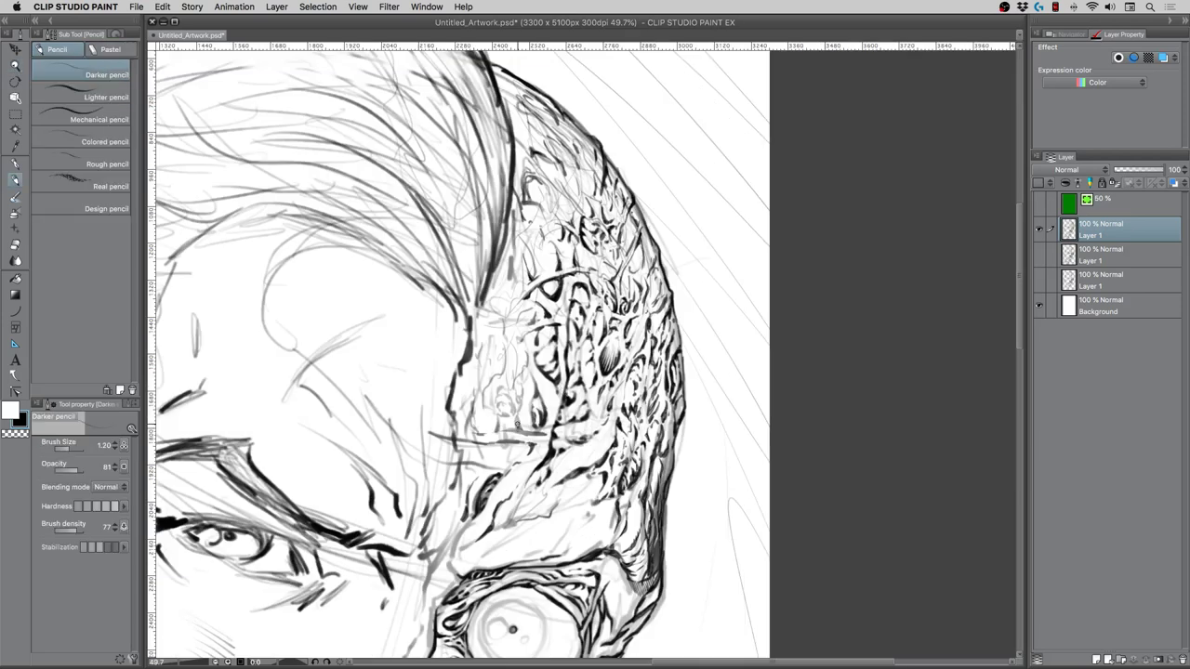
pyautogui.moveTo(517, 425)
pyautogui.mouseDown()
pyautogui.moveTo(522, 389)
pyautogui.moveTo(499, 405)
pyautogui.moveTo(504, 414)
pyautogui.moveTo(498, 376)
pyautogui.moveTo(523, 362)
pyautogui.moveTo(542, 406)
pyautogui.moveTo(549, 391)
pyautogui.mouseUp()
pyautogui.press('[')
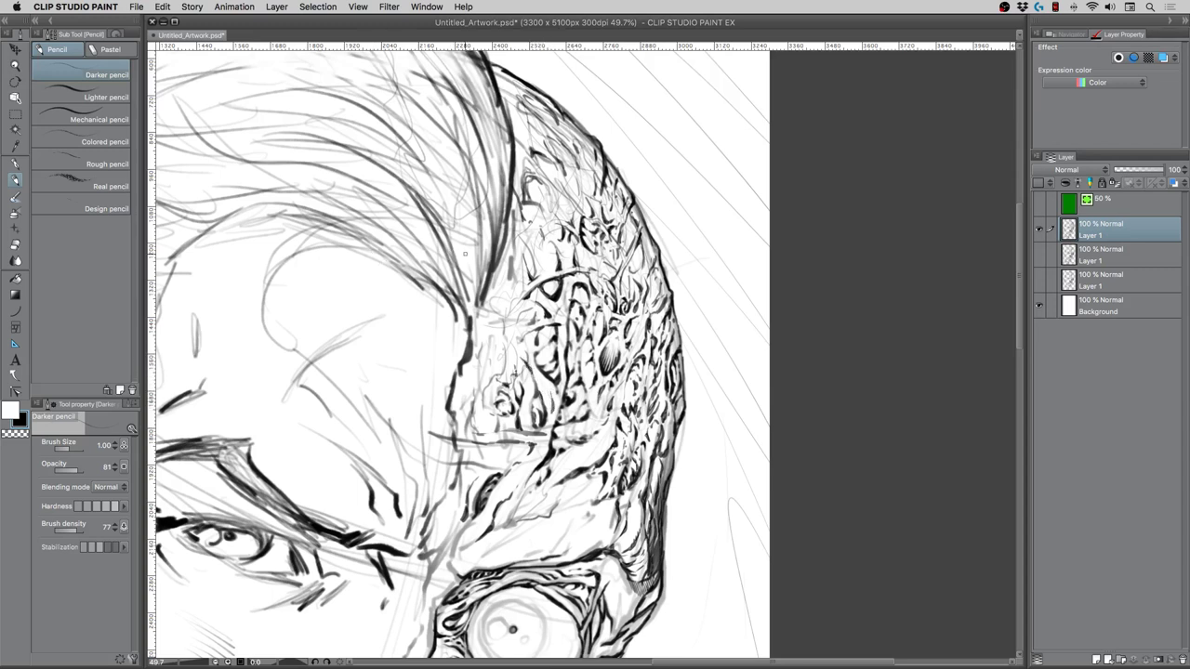
pyautogui.moveTo(447, 302); pyautogui.dragTo(454, 315)
pyautogui.moveTo(501, 355); pyautogui.dragTo(486, 371)
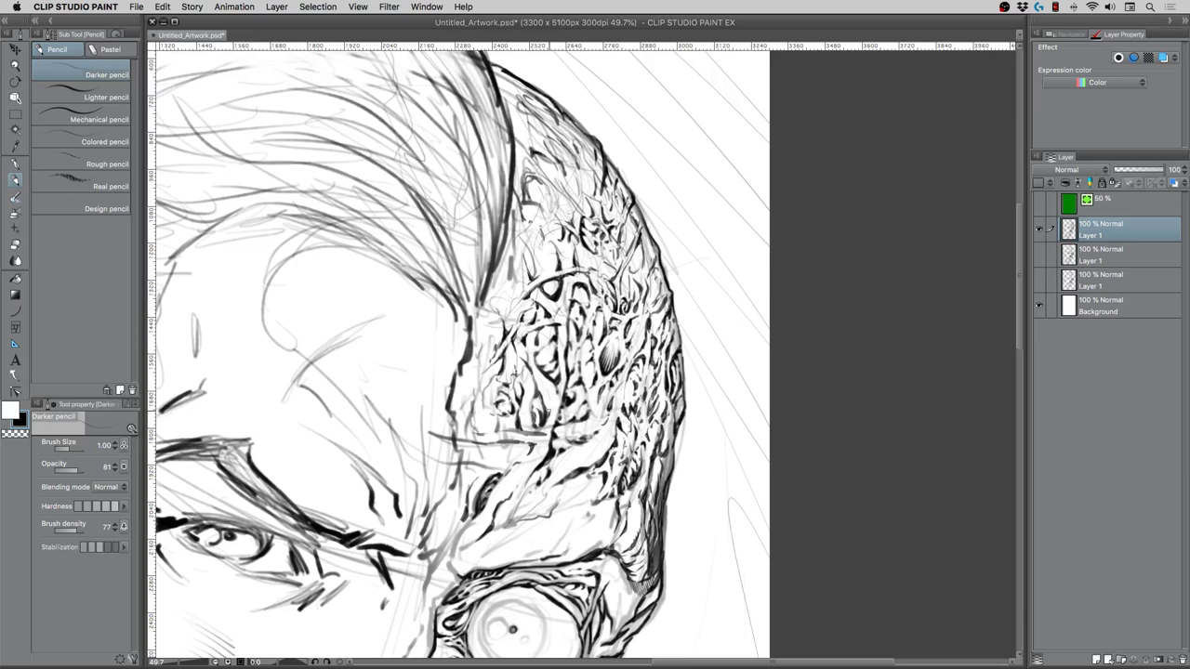
# Fill the strip beside the forehead dividing line with small cavities and tissue folds, raising the pencil size to 1.20
pyautogui.moveTo(547, 397); pyautogui.dragTo(546, 408)
pyautogui.moveTo(487, 429)
pyautogui.mouseDown()
pyautogui.moveTo(512, 455)
pyautogui.moveTo(499, 471)
pyautogui.moveTo(502, 452)
pyautogui.moveTo(483, 466)
pyautogui.moveTo(492, 451)
pyautogui.moveTo(479, 447)
pyautogui.moveTo(462, 465)
pyautogui.moveTo(463, 420)
pyautogui.moveTo(503, 359)
pyautogui.mouseUp()
pyautogui.press(']')
pyautogui.moveTo(510, 376); pyautogui.dragTo(513, 346)
pyautogui.moveTo(490, 322); pyautogui.dragTo(499, 338)
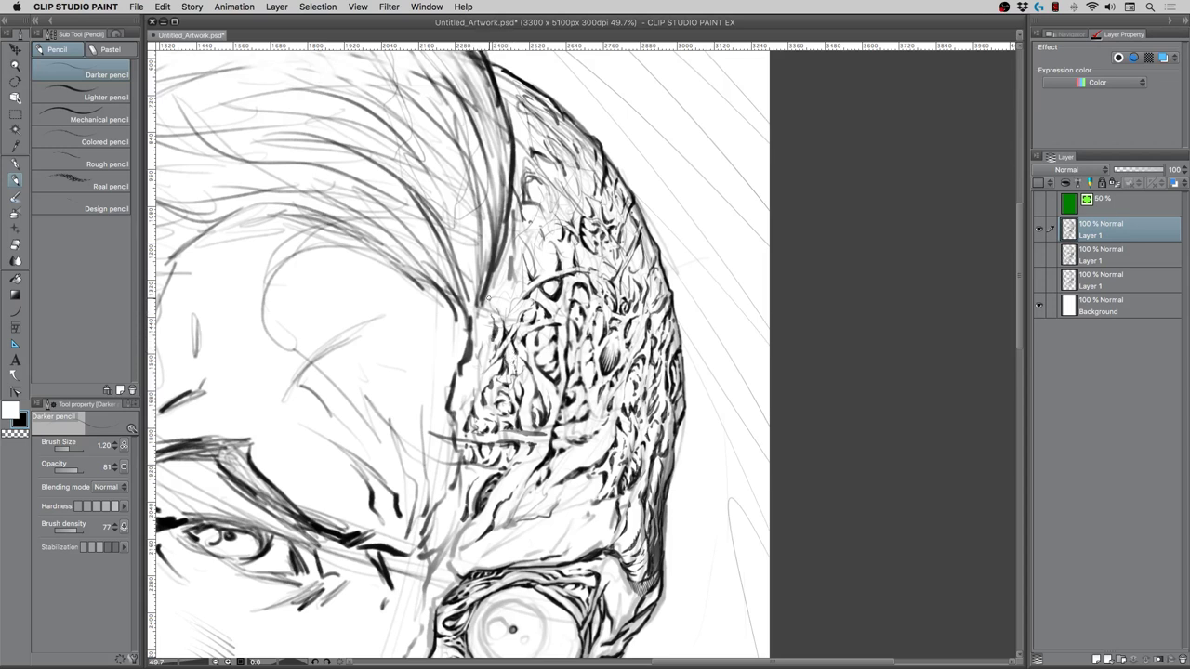
pyautogui.moveTo(494, 296)
pyautogui.mouseDown()
pyautogui.moveTo(521, 304)
pyautogui.moveTo(508, 316)
pyautogui.moveTo(528, 301)
pyautogui.moveTo(485, 352)
pyautogui.mouseUp()
pyautogui.moveTo(487, 370); pyautogui.dragTo(482, 363)
# Ink a dark cavity with surrounding tissue folds just above the curved band near the hairline
pyautogui.moveTo(517, 236); pyautogui.dragTo(522, 239)
pyautogui.moveTo(536, 270); pyautogui.dragTo(541, 237)
pyautogui.moveTo(548, 245)
pyautogui.mouseDown()
pyautogui.moveTo(540, 238)
pyautogui.moveTo(538, 262)
pyautogui.mouseUp()
pyautogui.moveTo(554, 267); pyautogui.dragTo(545, 253)
pyautogui.moveTo(557, 269)
pyautogui.mouseDown()
pyautogui.moveTo(543, 258)
pyautogui.moveTo(553, 257)
pyautogui.mouseUp()
pyautogui.moveTo(557, 261); pyautogui.dragTo(544, 255)
pyautogui.moveTo(560, 264); pyautogui.dragTo(545, 262)
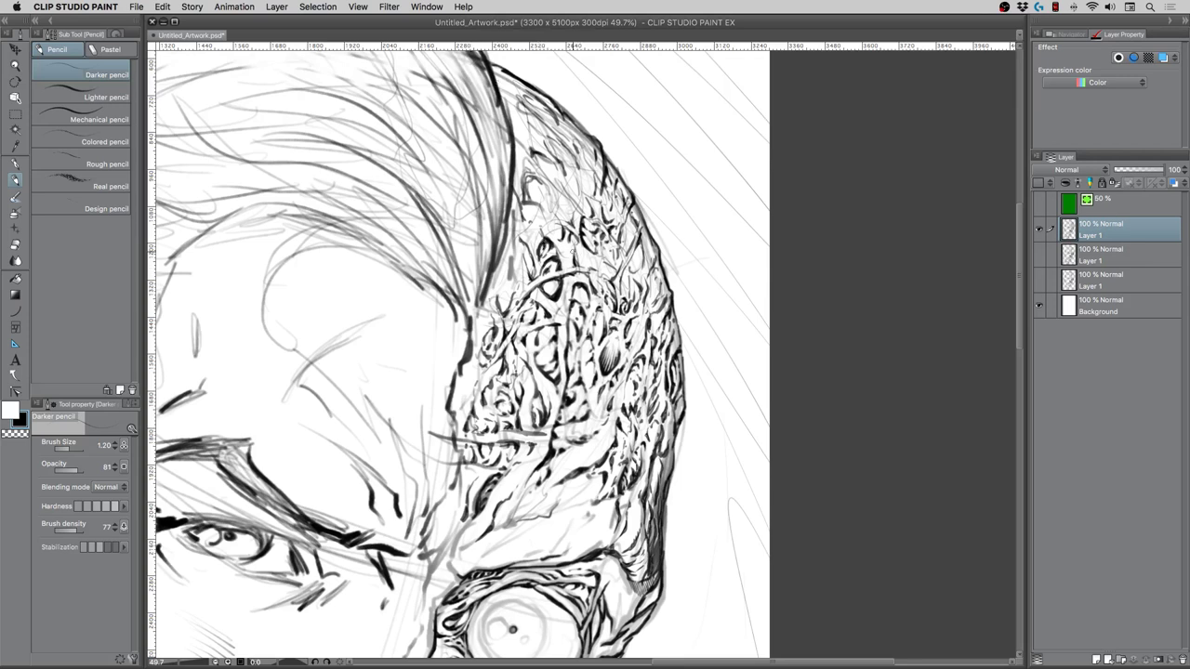
pyautogui.moveTo(577, 262); pyautogui.dragTo(569, 250)
pyautogui.moveTo(583, 256); pyautogui.dragTo(573, 249)
pyautogui.moveTo(556, 315); pyautogui.dragTo(562, 299)
# Ink dark oval cavities beside the hairline on the upper scalp with a larger pencil size
pyautogui.scroll(-5, 417, 390)
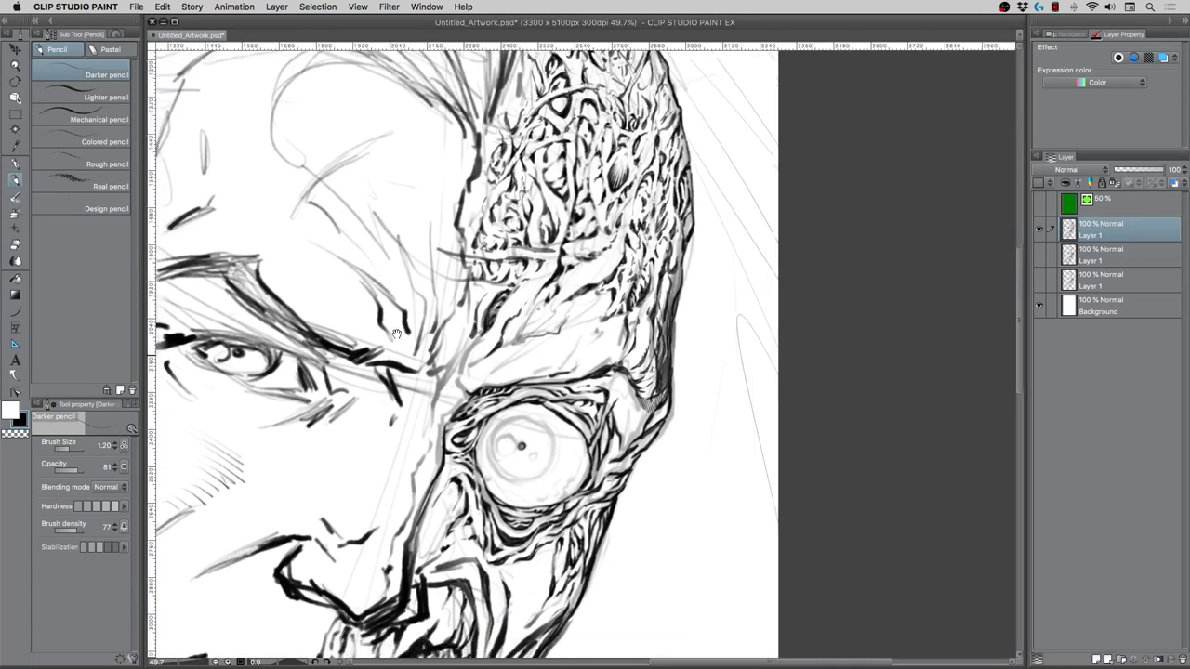
pyautogui.scroll(7, 407, 387)
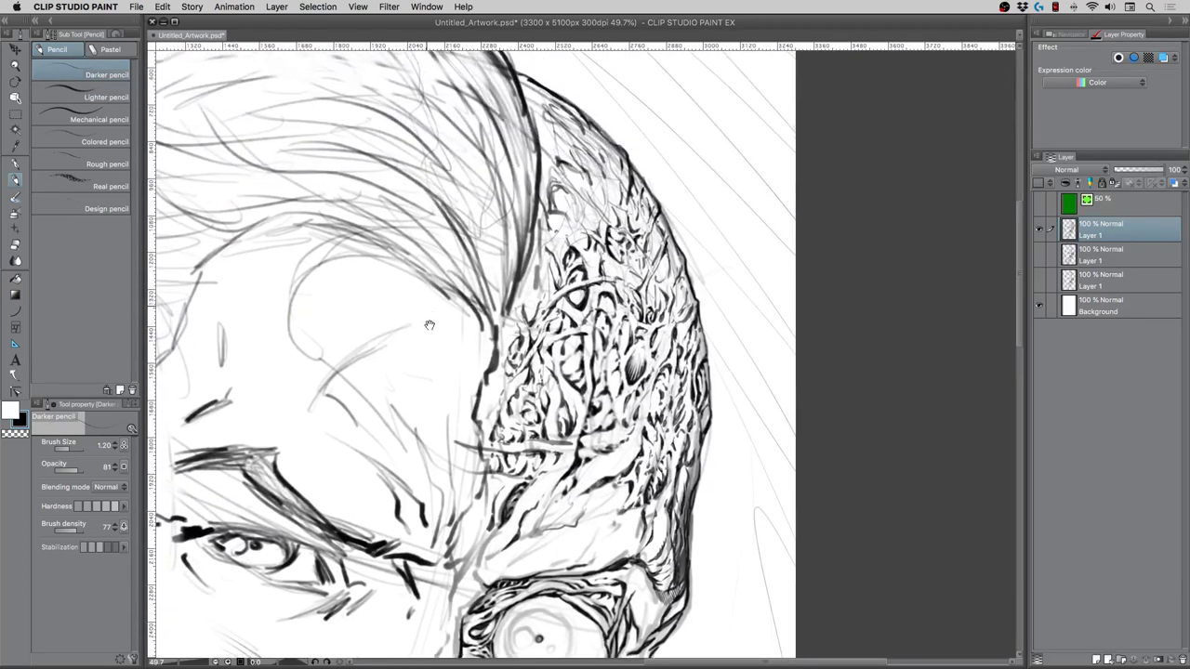
pyautogui.scroll(2, 506, 351)
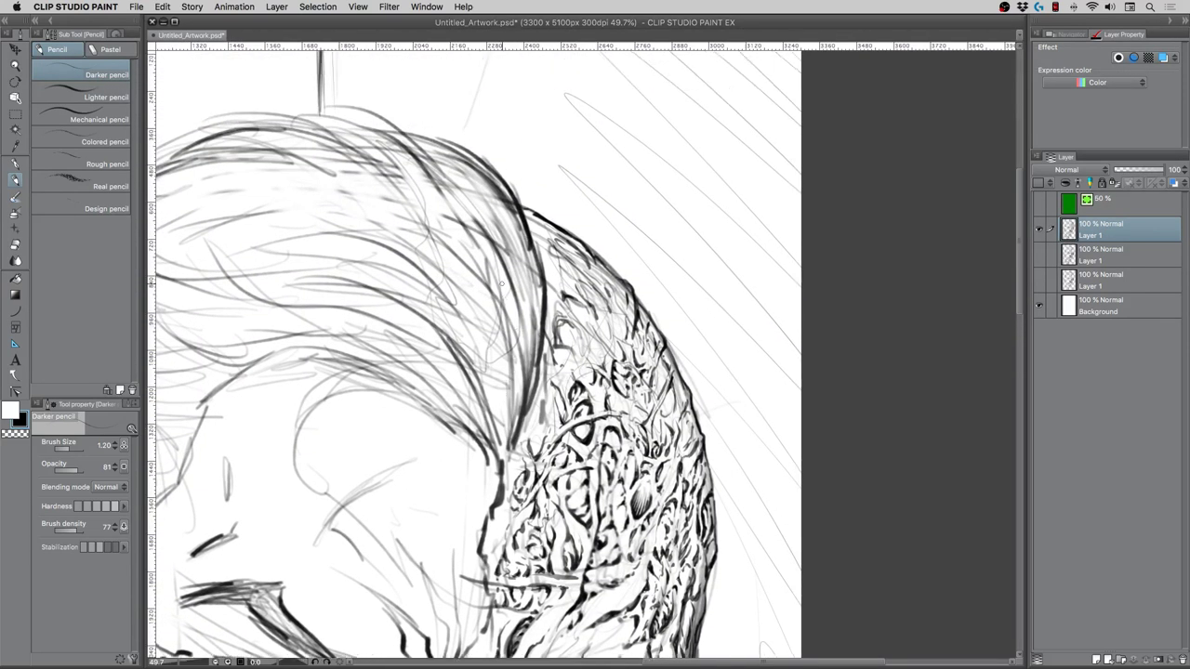
pyautogui.press(']')
pyautogui.moveTo(557, 327)
pyautogui.mouseDown()
pyautogui.moveTo(591, 350)
pyautogui.moveTo(599, 340)
pyautogui.moveTo(589, 351)
pyautogui.mouseUp()
pyautogui.press(']')
pyautogui.moveTo(562, 295)
pyautogui.mouseDown()
pyautogui.moveTo(617, 358)
pyautogui.moveTo(589, 357)
pyautogui.moveTo(586, 331)
pyautogui.moveTo(577, 366)
pyautogui.mouseUp()
# Fill the upper scalp between the hairline and skull outline with twisted tissue texture at pencil size 1.20
pyautogui.press('[')
pyautogui.press('[')
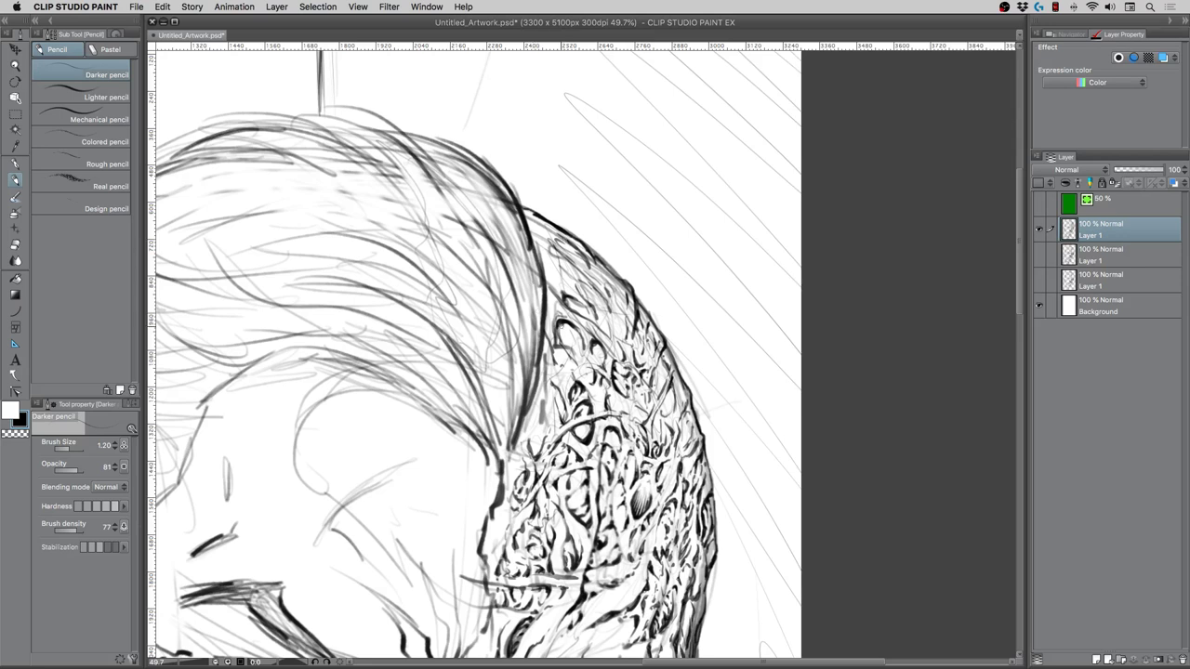
pyautogui.moveTo(548, 322)
pyautogui.mouseDown()
pyautogui.moveTo(561, 368)
pyautogui.moveTo(565, 326)
pyautogui.mouseUp()
pyautogui.moveTo(619, 294)
pyautogui.mouseDown()
pyautogui.moveTo(619, 336)
pyautogui.moveTo(567, 278)
pyautogui.moveTo(582, 286)
pyautogui.moveTo(578, 271)
pyautogui.moveTo(605, 269)
pyautogui.moveTo(617, 295)
pyautogui.mouseUp()
pyautogui.moveTo(562, 257)
pyautogui.mouseDown()
pyautogui.moveTo(537, 245)
pyautogui.moveTo(550, 283)
pyautogui.moveTo(541, 238)
pyautogui.mouseUp()
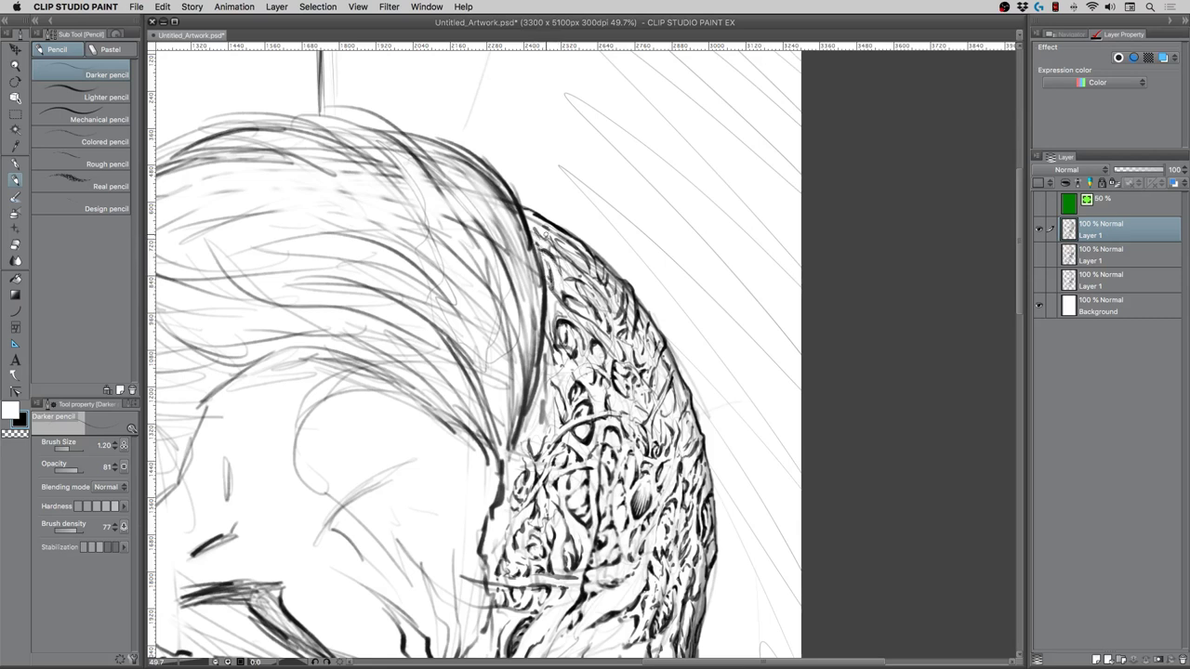
pyautogui.moveTo(595, 325)
pyautogui.mouseDown()
pyautogui.moveTo(610, 344)
pyautogui.moveTo(567, 314)
pyautogui.moveTo(586, 307)
pyautogui.moveTo(572, 306)
pyautogui.mouseUp()
pyautogui.moveTo(669, 393); pyautogui.dragTo(664, 405)
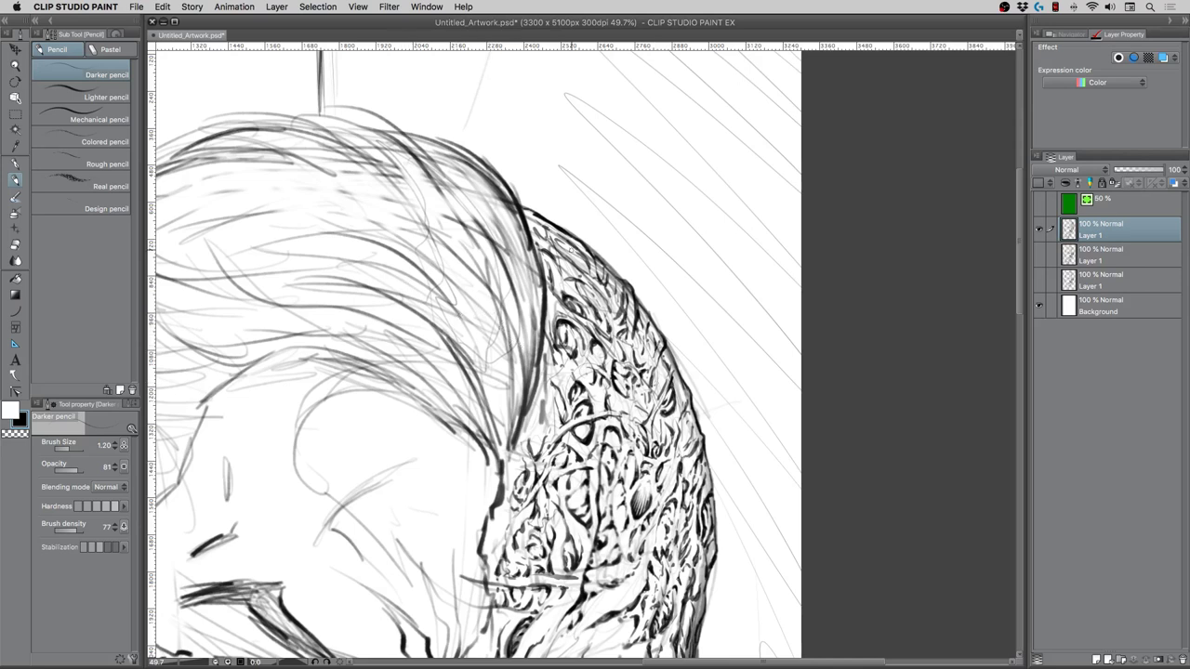
# Add more small cavities beneath the upper scalp ovals and extend the texture along the hairline edge toward its lowest point
pyautogui.moveTo(598, 346); pyautogui.dragTo(600, 356)
pyautogui.moveTo(571, 327)
pyautogui.mouseDown()
pyautogui.moveTo(581, 355)
pyautogui.moveTo(560, 382)
pyautogui.moveTo(559, 363)
pyautogui.moveTo(560, 376)
pyautogui.moveTo(592, 373)
pyautogui.moveTo(582, 351)
pyautogui.mouseUp()
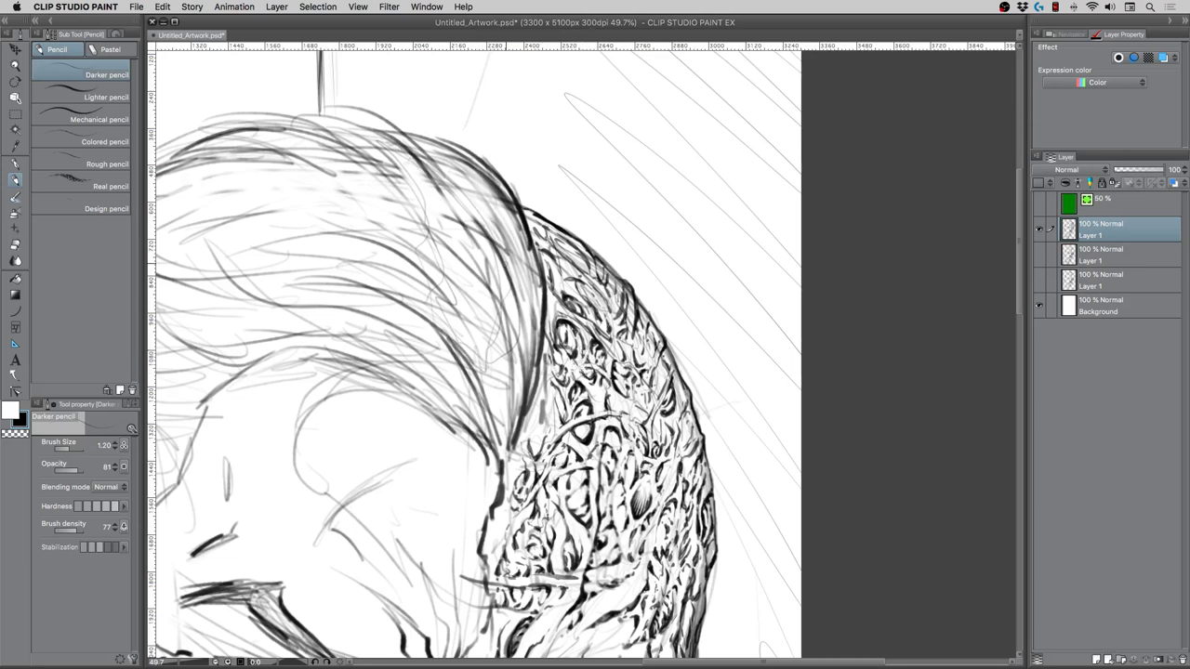
pyautogui.moveTo(574, 286)
pyautogui.mouseDown()
pyautogui.moveTo(595, 294)
pyautogui.moveTo(565, 282)
pyautogui.moveTo(583, 262)
pyautogui.moveTo(573, 245)
pyautogui.moveTo(599, 274)
pyautogui.moveTo(532, 219)
pyautogui.mouseUp()
pyautogui.moveTo(647, 345)
pyautogui.mouseDown()
pyautogui.moveTo(643, 363)
pyautogui.moveTo(661, 367)
pyautogui.moveTo(661, 352)
pyautogui.mouseUp()
pyautogui.moveTo(543, 374)
pyautogui.mouseDown()
pyautogui.moveTo(550, 424)
pyautogui.moveTo(537, 409)
pyautogui.moveTo(550, 438)
pyautogui.moveTo(532, 413)
pyautogui.moveTo(530, 450)
pyautogui.mouseUp()
pyautogui.moveTo(536, 426); pyautogui.dragTo(533, 437)
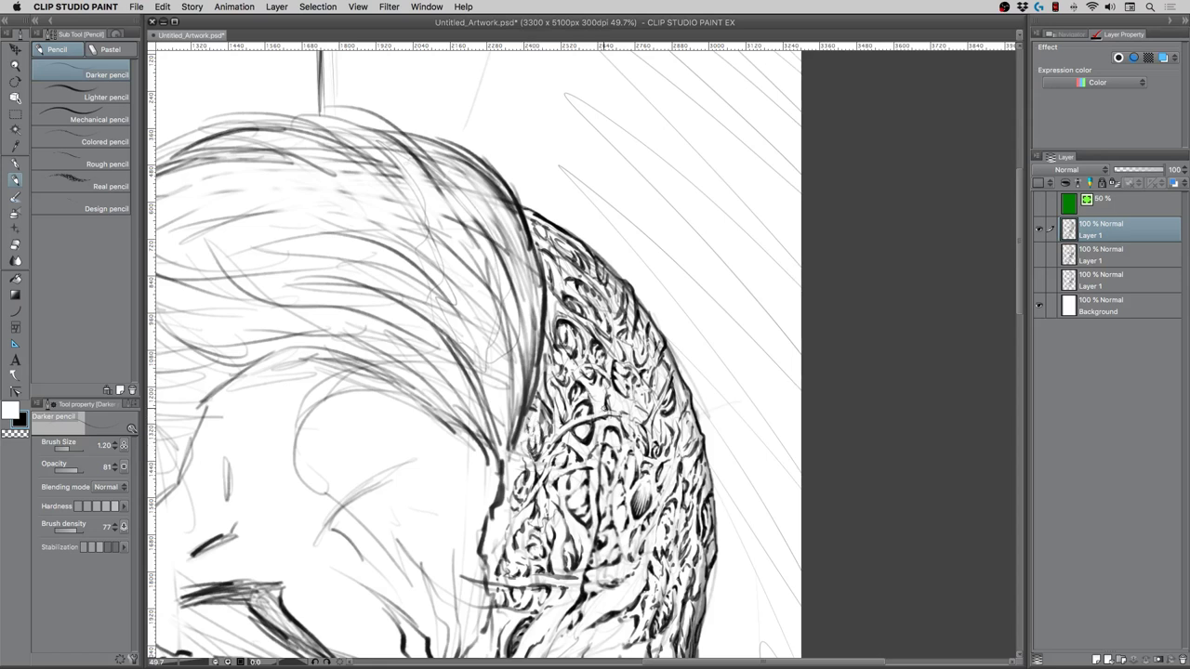
# Strengthen the forehead dividing line below the hairline point and fill the remaining gaps in the texture beside it
pyautogui.moveTo(604, 401)
pyautogui.mouseDown()
pyautogui.moveTo(606, 385)
pyautogui.moveTo(628, 410)
pyautogui.mouseUp()
pyautogui.moveTo(510, 457)
pyautogui.mouseDown()
pyautogui.moveTo(509, 487)
pyautogui.moveTo(512, 447)
pyautogui.mouseUp()
pyautogui.moveTo(505, 491)
pyautogui.mouseDown()
pyautogui.moveTo(506, 524)
pyautogui.moveTo(502, 511)
pyautogui.moveTo(485, 547)
pyautogui.moveTo(502, 533)
pyautogui.moveTo(494, 550)
pyautogui.moveTo(528, 504)
pyautogui.moveTo(576, 479)
pyautogui.mouseUp()
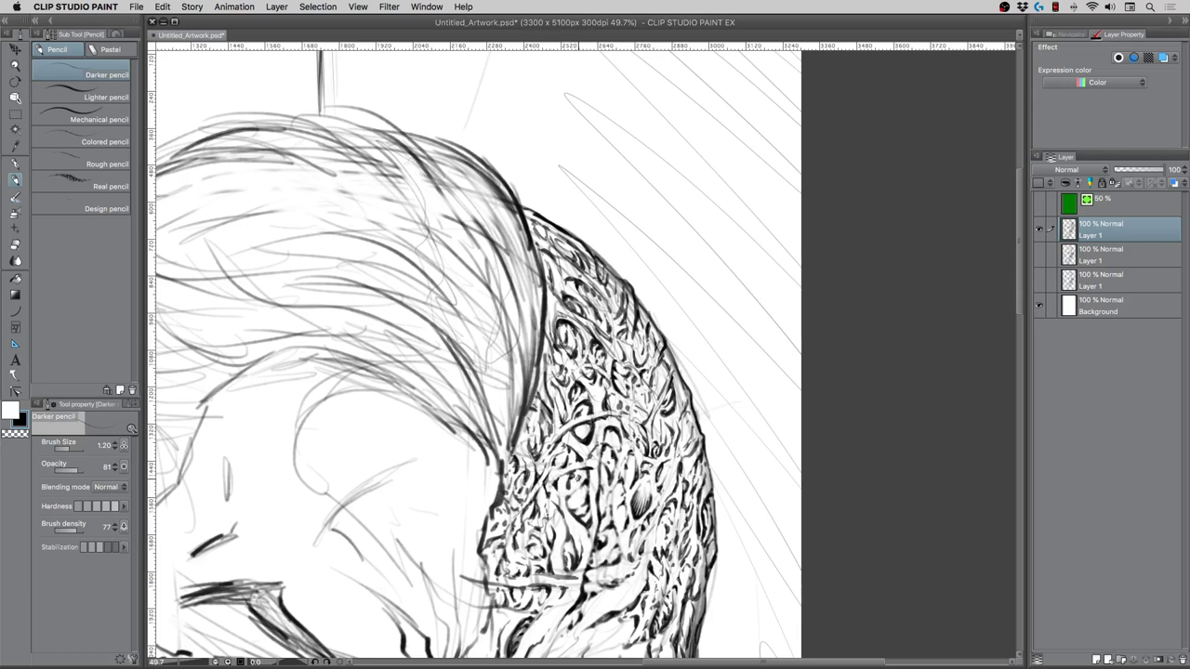
# Fade the rough sketch lines over the scarred brow with the Soft eraser at sizes 2.50 and 5.00
pyautogui.moveTo(452, 489); pyautogui.dragTo(459, 354)
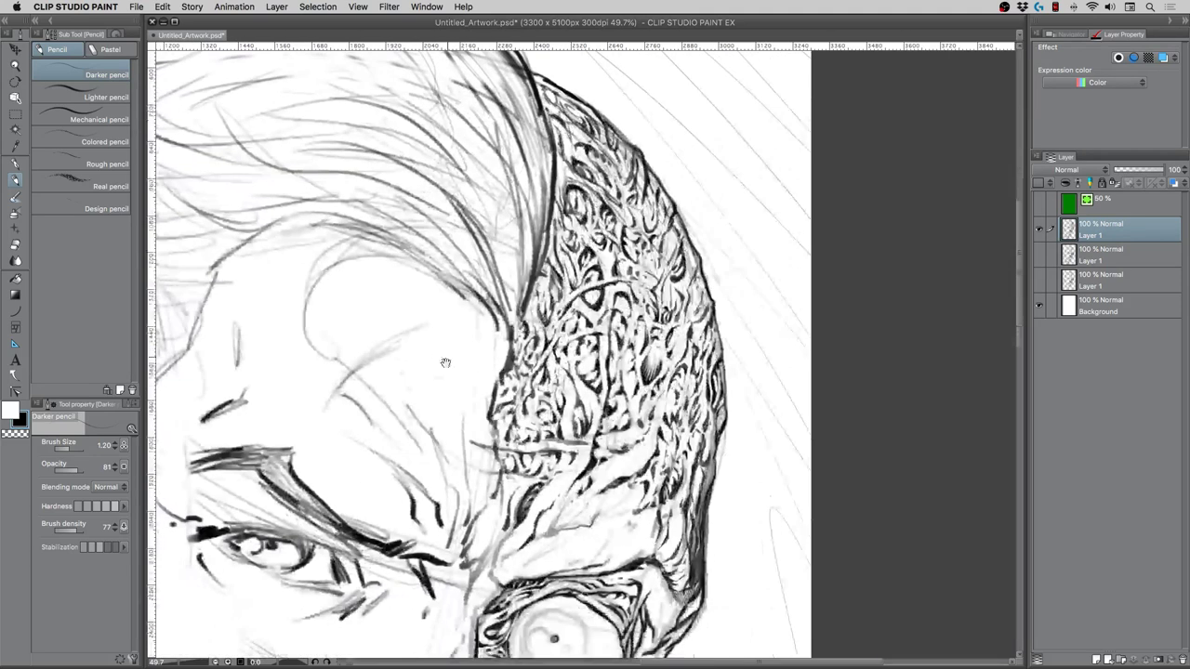
pyautogui.moveTo(439, 452); pyautogui.dragTo(445, 433)
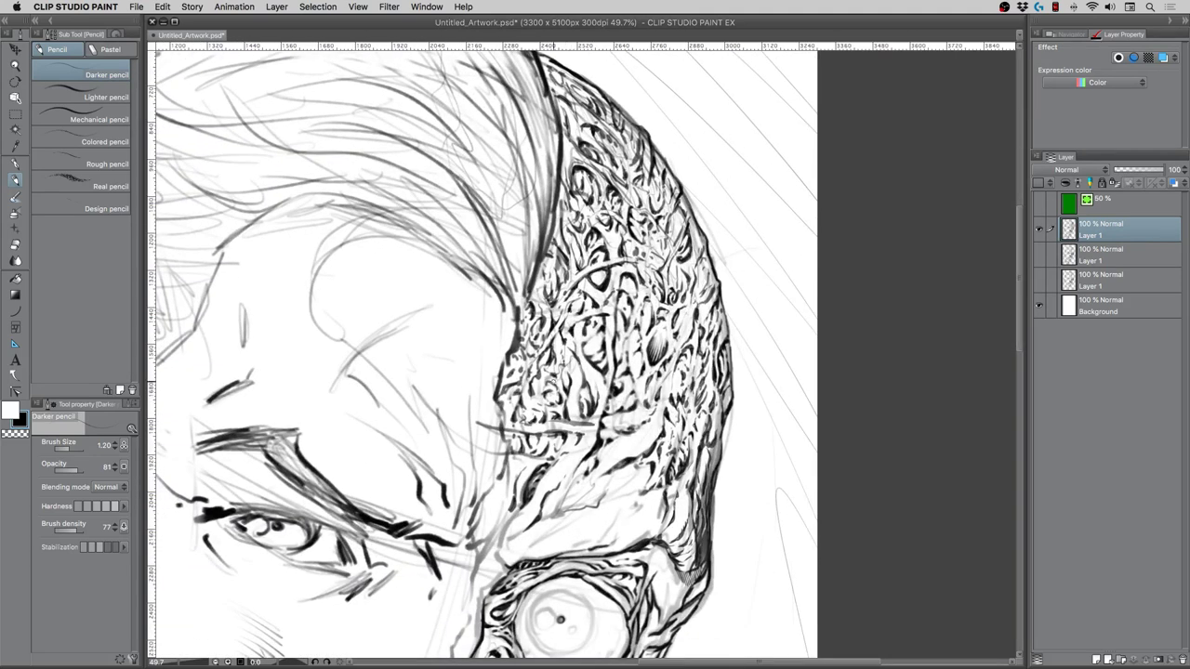
pyautogui.press('e')
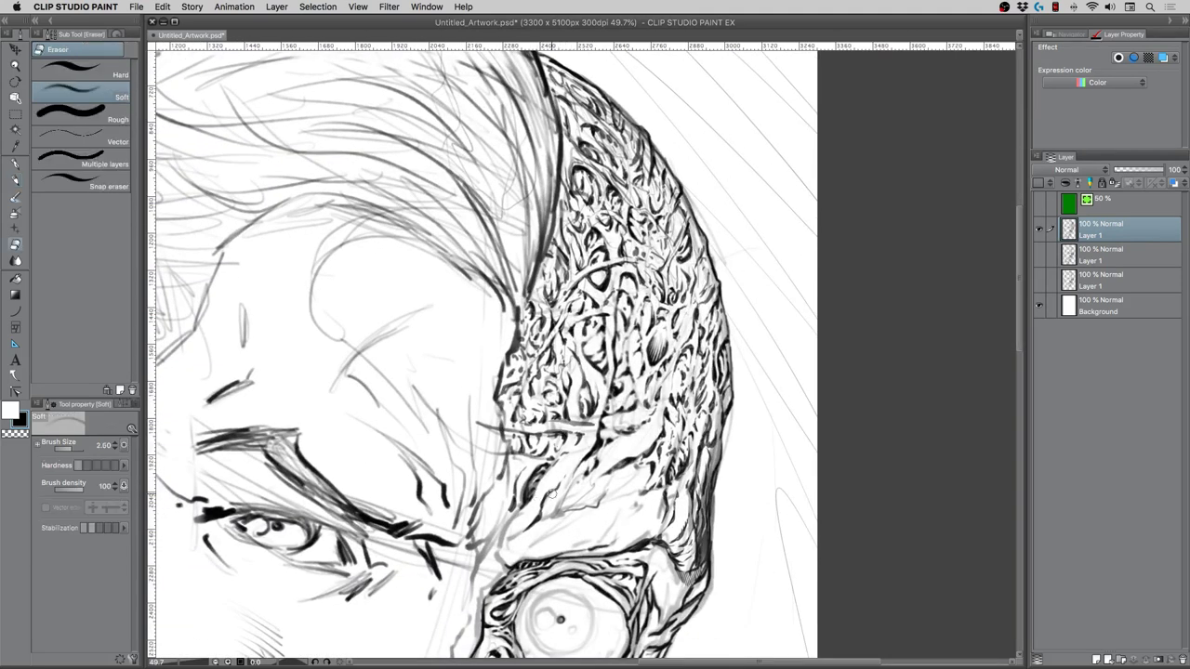
pyautogui.moveTo(569, 485)
pyautogui.mouseDown()
pyautogui.moveTo(545, 534)
pyautogui.moveTo(580, 477)
pyautogui.moveTo(588, 497)
pyautogui.moveTo(550, 522)
pyautogui.moveTo(572, 485)
pyautogui.moveTo(561, 505)
pyautogui.moveTo(615, 481)
pyautogui.moveTo(619, 510)
pyautogui.moveTo(602, 533)
pyautogui.moveTo(544, 533)
pyautogui.moveTo(642, 511)
pyautogui.moveTo(562, 498)
pyautogui.moveTo(543, 518)
pyautogui.moveTo(566, 490)
pyautogui.mouseUp()
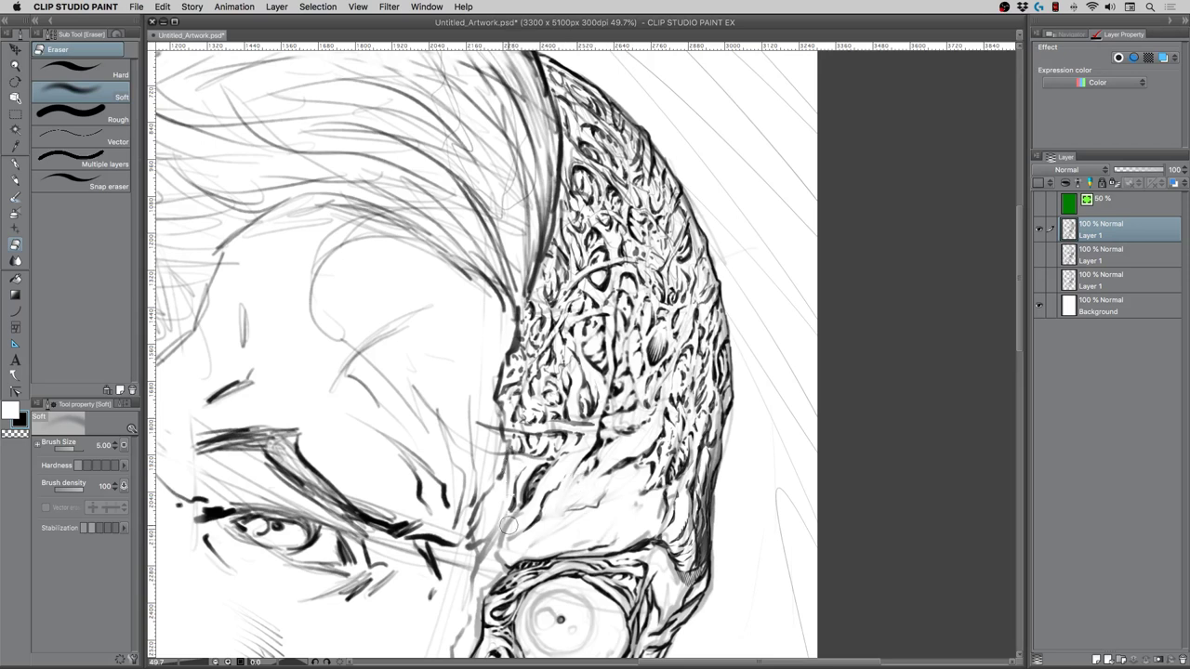
pyautogui.moveTo(508, 525); pyautogui.dragTo(512, 530)
pyautogui.press('[')
# Ink the inner brow edge and diagonal tissue folds across the upper scarred brow with the Darker pencil at size 1.20
pyautogui.click(15, 179)
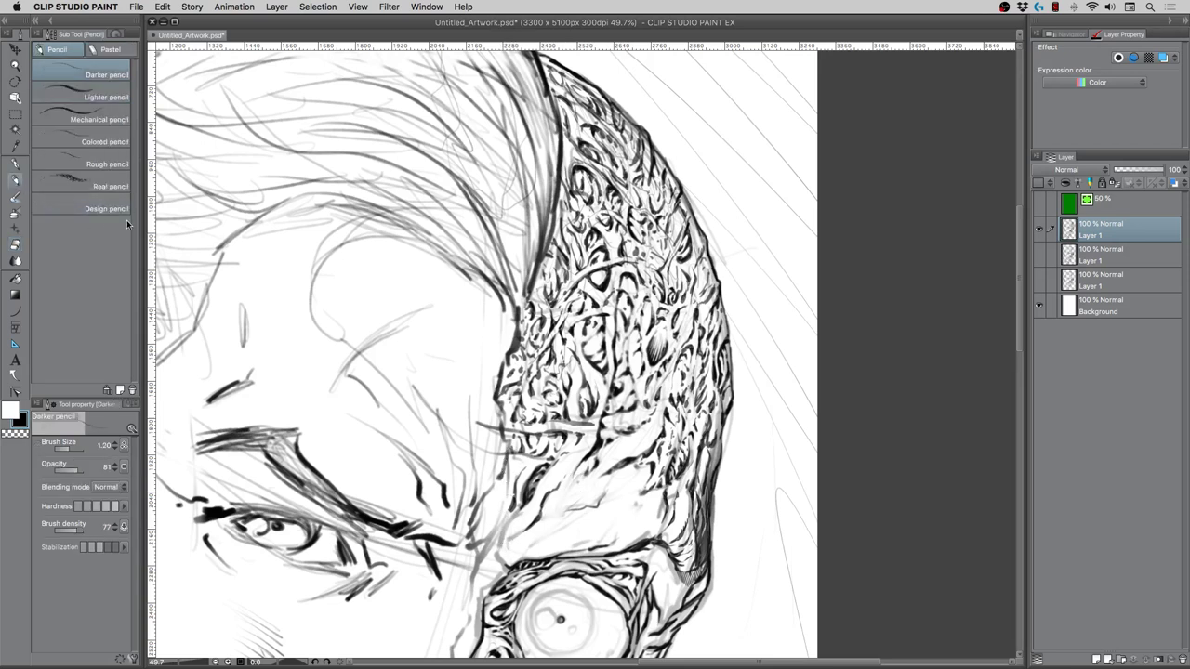
pyautogui.moveTo(504, 526)
pyautogui.mouseDown()
pyautogui.moveTo(522, 511)
pyautogui.moveTo(506, 526)
pyautogui.moveTo(500, 569)
pyautogui.moveTo(488, 554)
pyautogui.mouseUp()
pyautogui.moveTo(580, 507)
pyautogui.mouseDown()
pyautogui.moveTo(627, 475)
pyautogui.moveTo(620, 494)
pyautogui.moveTo(635, 484)
pyautogui.mouseUp()
pyautogui.moveTo(621, 500)
pyautogui.mouseDown()
pyautogui.moveTo(630, 489)
pyautogui.moveTo(586, 489)
pyautogui.mouseUp()
pyautogui.moveTo(562, 507)
pyautogui.mouseDown()
pyautogui.moveTo(575, 494)
pyautogui.moveTo(566, 505)
pyautogui.moveTo(638, 492)
pyautogui.mouseUp()
pyautogui.moveTo(618, 509); pyautogui.dragTo(627, 504)
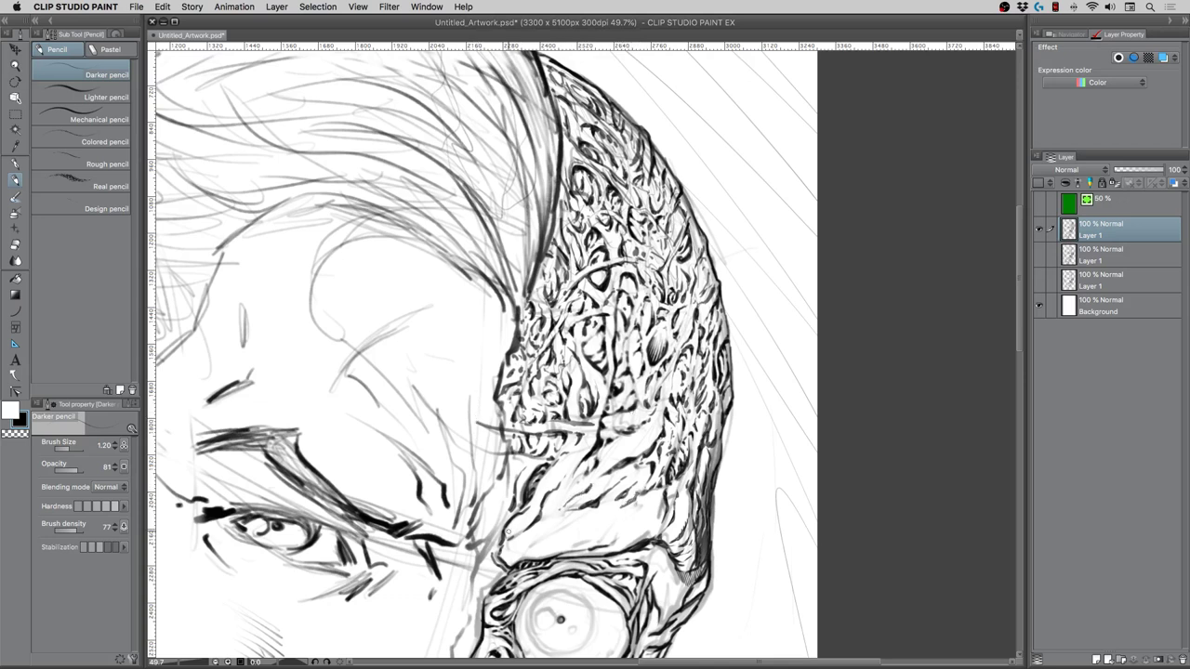
# Fill the lower scarred brow above the eye socket with short diagonal tissue strands
pyautogui.moveTo(501, 549); pyautogui.dragTo(505, 539)
pyautogui.moveTo(610, 546); pyautogui.dragTo(637, 509)
pyautogui.moveTo(547, 534)
pyautogui.mouseDown()
pyautogui.moveTo(565, 517)
pyautogui.moveTo(547, 535)
pyautogui.mouseUp()
pyautogui.moveTo(577, 547)
pyautogui.mouseDown()
pyautogui.moveTo(613, 517)
pyautogui.moveTo(571, 548)
pyautogui.moveTo(510, 544)
pyautogui.moveTo(645, 498)
pyautogui.mouseUp()
pyautogui.moveTo(554, 513)
pyautogui.mouseDown()
pyautogui.moveTo(571, 471)
pyautogui.moveTo(502, 522)
pyautogui.mouseUp()
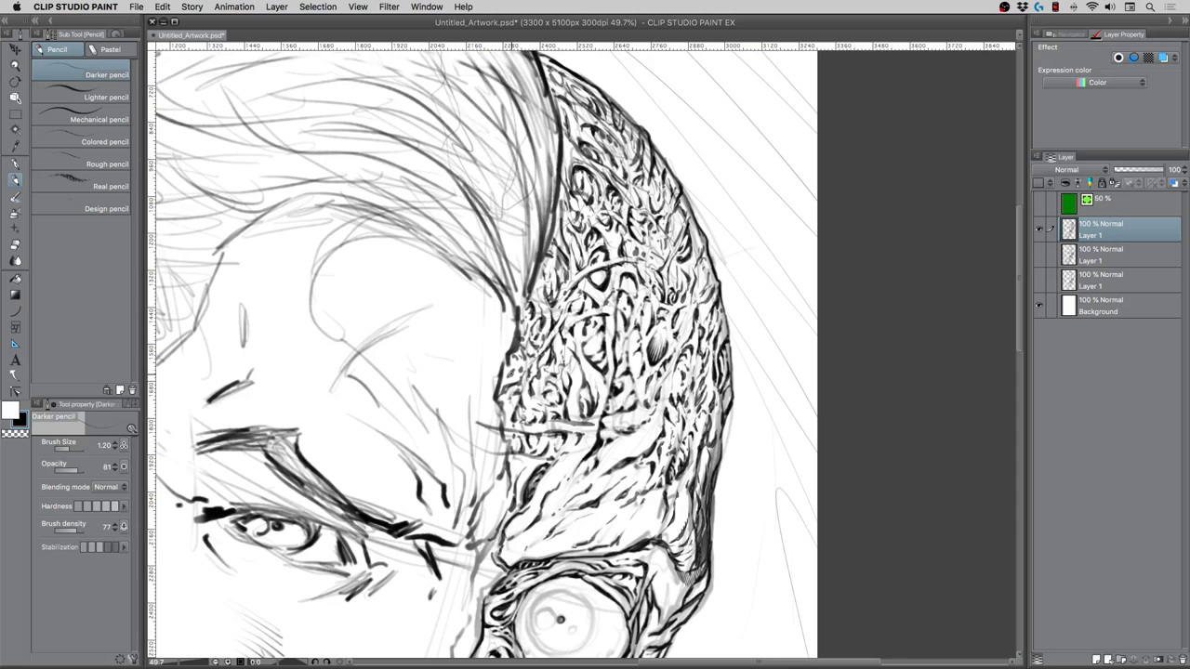
pyautogui.moveTo(503, 549)
pyautogui.mouseDown()
pyautogui.moveTo(523, 529)
pyautogui.moveTo(543, 536)
pyautogui.moveTo(554, 503)
pyautogui.mouseUp()
# Add tissue strokes around the outer eye socket and ink strands on the scarred cheek below it
pyautogui.moveTo(608, 549)
pyautogui.mouseDown()
pyautogui.moveTo(618, 539)
pyautogui.moveTo(665, 558)
pyautogui.mouseUp()
pyautogui.moveTo(662, 599)
pyautogui.mouseDown()
pyautogui.moveTo(666, 576)
pyautogui.moveTo(667, 587)
pyautogui.mouseUp()
pyautogui.moveTo(470, 482); pyautogui.dragTo(476, 406)
pyautogui.moveTo(461, 559); pyautogui.dragTo(476, 394)
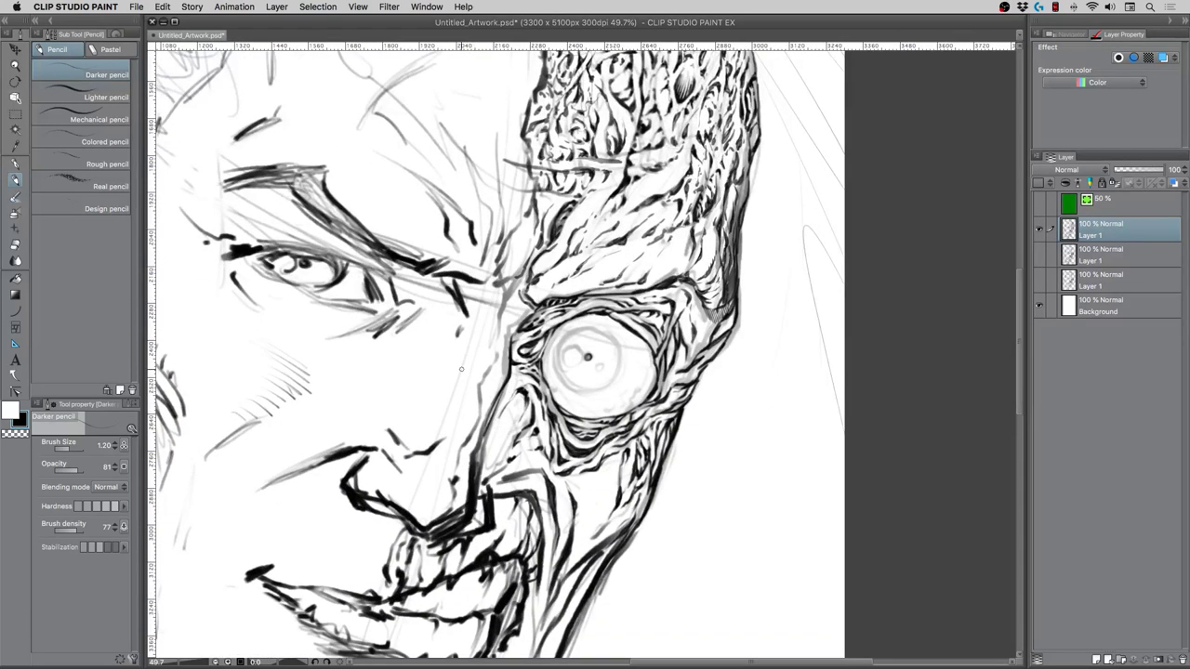
pyautogui.moveTo(587, 543)
pyautogui.mouseDown()
pyautogui.moveTo(591, 491)
pyautogui.moveTo(582, 558)
pyautogui.moveTo(595, 528)
pyautogui.moveTo(621, 513)
pyautogui.mouseUp()
pyautogui.moveTo(576, 481)
pyautogui.mouseDown()
pyautogui.moveTo(589, 474)
pyautogui.moveTo(599, 520)
pyautogui.mouseUp()
pyautogui.moveTo(593, 473); pyautogui.dragTo(602, 477)
# Ink fine scar texture down the narrow strip along the nose bridge beside the scarred eye
pyautogui.moveTo(513, 332); pyautogui.dragTo(515, 342)
pyautogui.moveTo(504, 288)
pyautogui.mouseDown()
pyautogui.moveTo(450, 495)
pyautogui.moveTo(428, 524)
pyautogui.mouseUp()
pyautogui.moveTo(479, 385)
pyautogui.mouseDown()
pyautogui.moveTo(489, 370)
pyautogui.moveTo(485, 394)
pyautogui.moveTo(495, 344)
pyautogui.moveTo(483, 402)
pyautogui.moveTo(503, 381)
pyautogui.moveTo(500, 361)
pyautogui.moveTo(508, 377)
pyautogui.mouseUp()
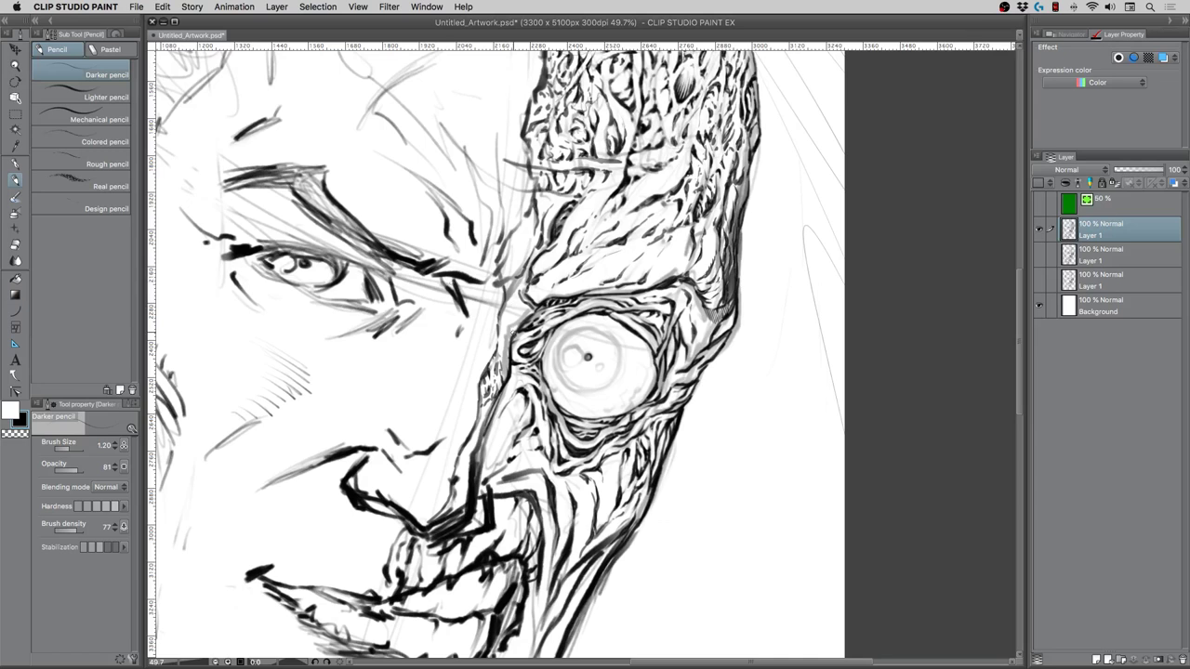
pyautogui.moveTo(492, 403); pyautogui.dragTo(470, 448)
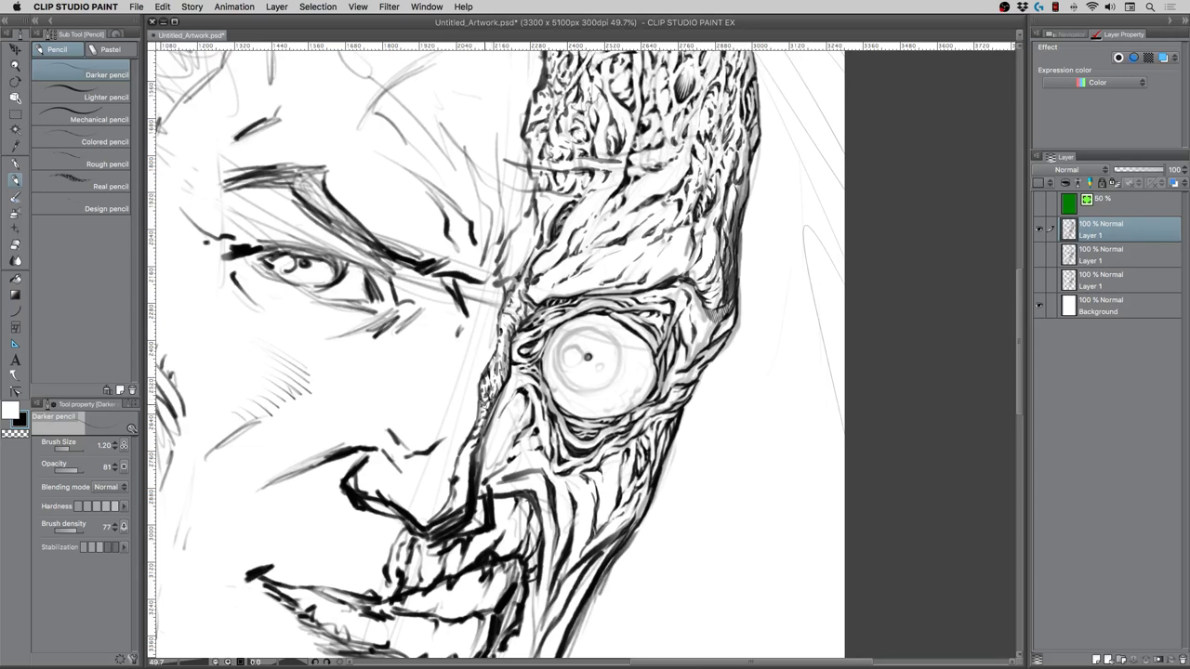
# Fade the new texture on the nose bridge strip with the Soft eraser at size 4.00
pyautogui.press('e')
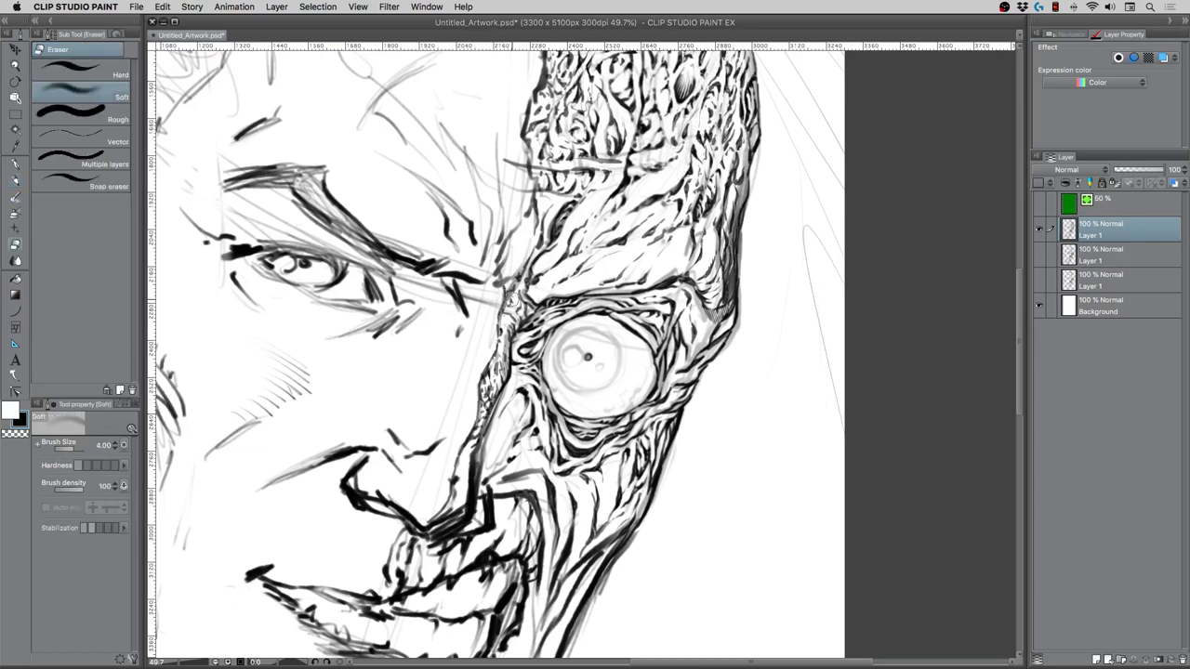
pyautogui.moveTo(490, 377)
pyautogui.mouseDown()
pyautogui.moveTo(465, 458)
pyautogui.moveTo(506, 324)
pyautogui.mouseUp()
pyautogui.moveTo(493, 353)
pyautogui.mouseDown()
pyautogui.moveTo(474, 399)
pyautogui.moveTo(487, 367)
pyautogui.moveTo(496, 392)
pyautogui.moveTo(482, 329)
pyautogui.moveTo(473, 369)
pyautogui.mouseUp()
# Ink a jagged edge and fine pitted texture along the nose bridge strip with the Darker pencil at sizes 1.20 and 1.00
pyautogui.click(16, 180)
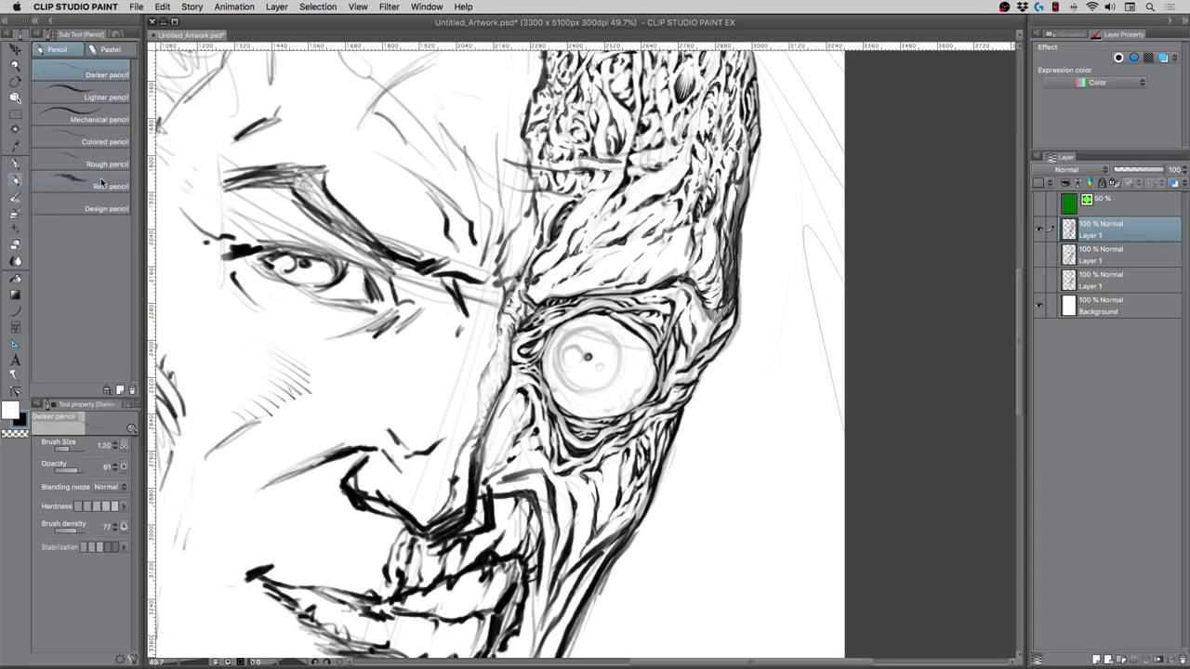
pyautogui.moveTo(490, 351)
pyautogui.mouseDown()
pyautogui.moveTo(475, 425)
pyautogui.moveTo(458, 446)
pyautogui.mouseUp()
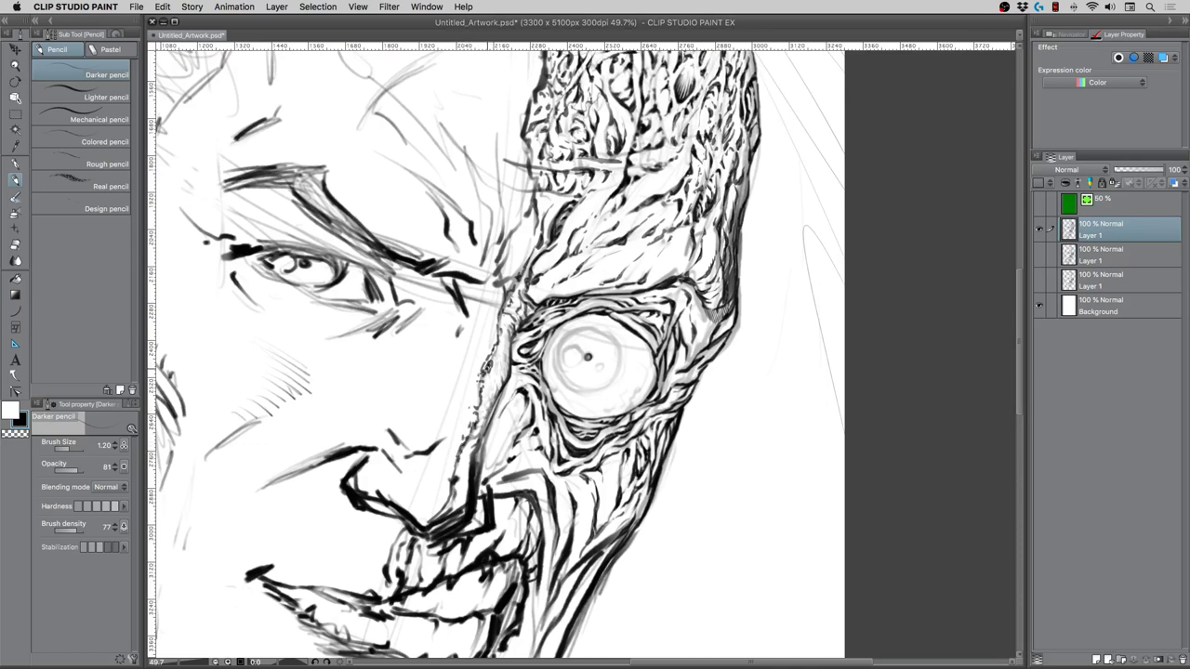
pyautogui.moveTo(485, 367)
pyautogui.mouseDown()
pyautogui.moveTo(511, 291)
pyautogui.moveTo(508, 334)
pyautogui.mouseUp()
pyautogui.moveTo(502, 385)
pyautogui.mouseDown()
pyautogui.moveTo(474, 474)
pyautogui.moveTo(503, 349)
pyautogui.moveTo(493, 371)
pyautogui.moveTo(488, 362)
pyautogui.mouseUp()
pyautogui.press('[')
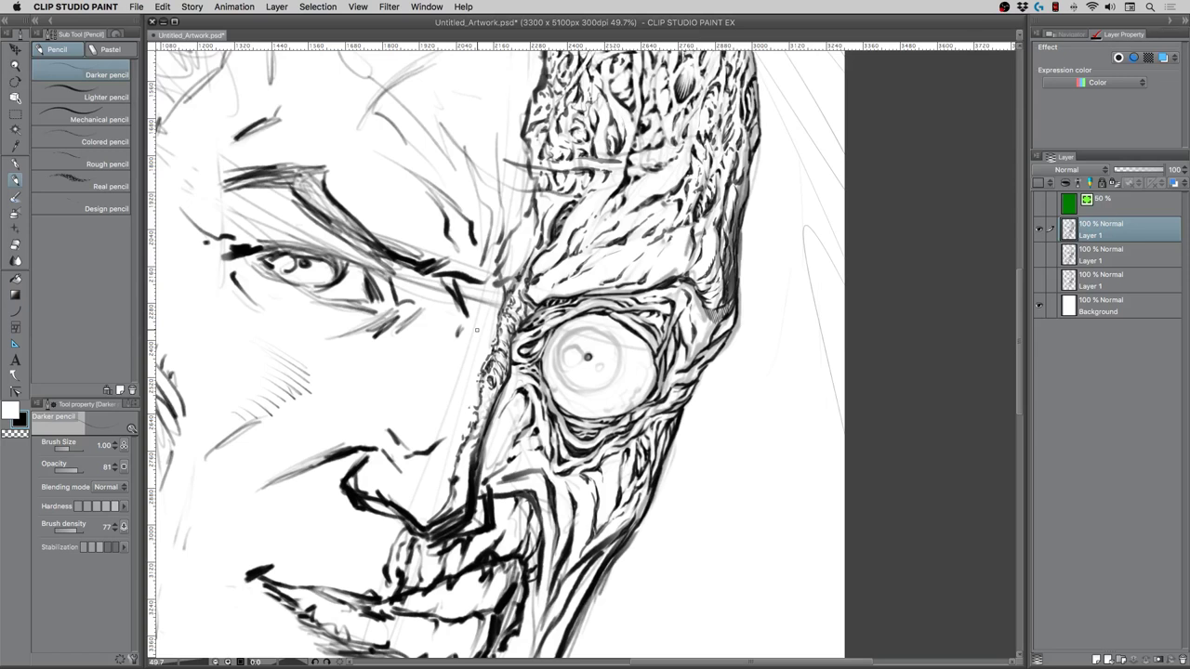
pyautogui.moveTo(483, 400)
pyautogui.mouseDown()
pyautogui.moveTo(499, 381)
pyautogui.moveTo(496, 391)
pyautogui.moveTo(496, 335)
pyautogui.moveTo(523, 276)
pyautogui.moveTo(529, 305)
pyautogui.mouseUp()
# Examine the whole portrait at several zoom levels, checking the scarred half against the clean half
pyautogui.click(15, 66)
pyautogui.moveTo(421, 268); pyautogui.dragTo(395, 289)
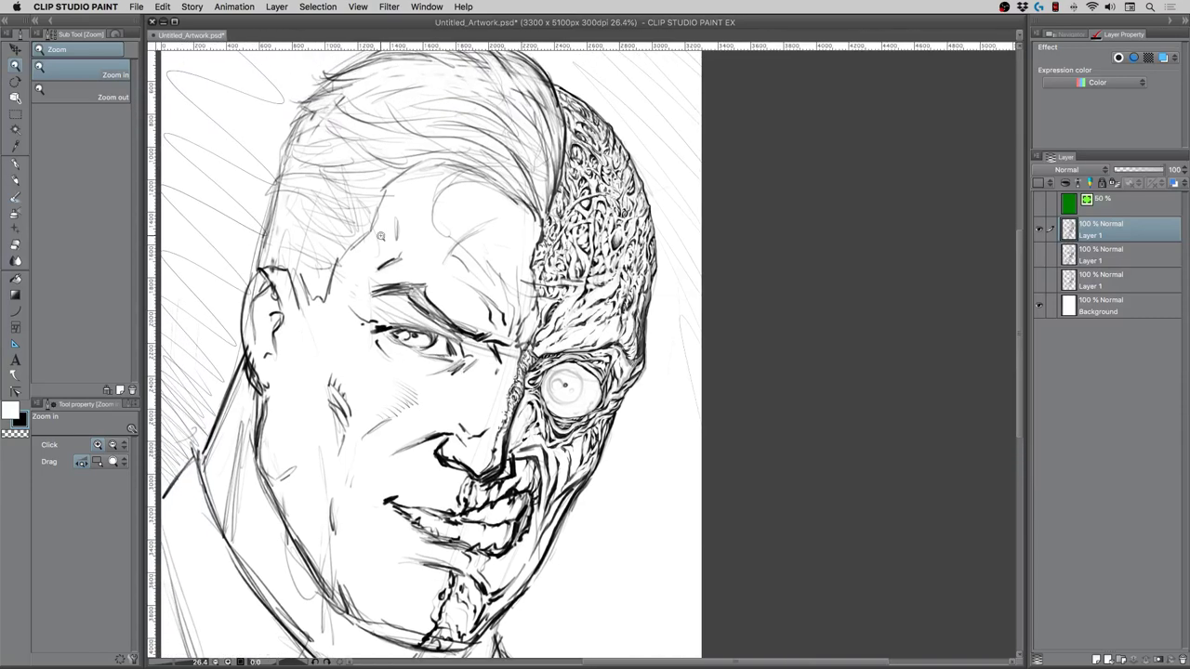
pyautogui.click(446, 426)
pyautogui.moveTo(453, 400); pyautogui.dragTo(444, 398)
pyautogui.moveTo(549, 195); pyautogui.dragTo(553, 274)
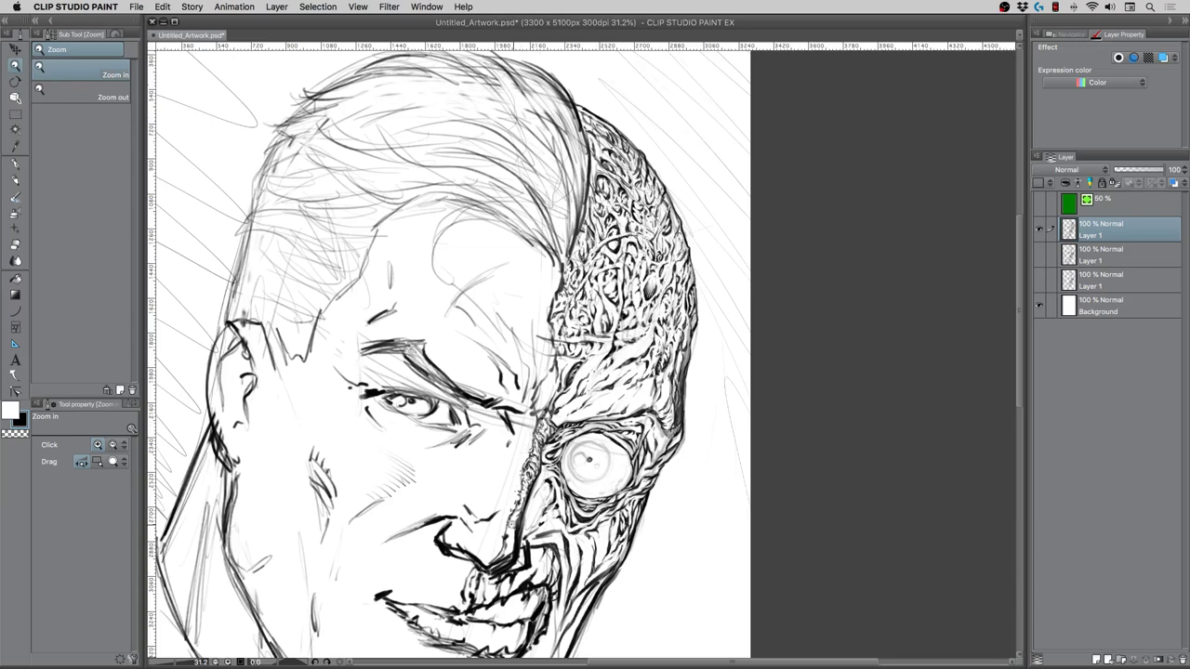
pyautogui.moveTo(513, 526); pyautogui.dragTo(509, 501)
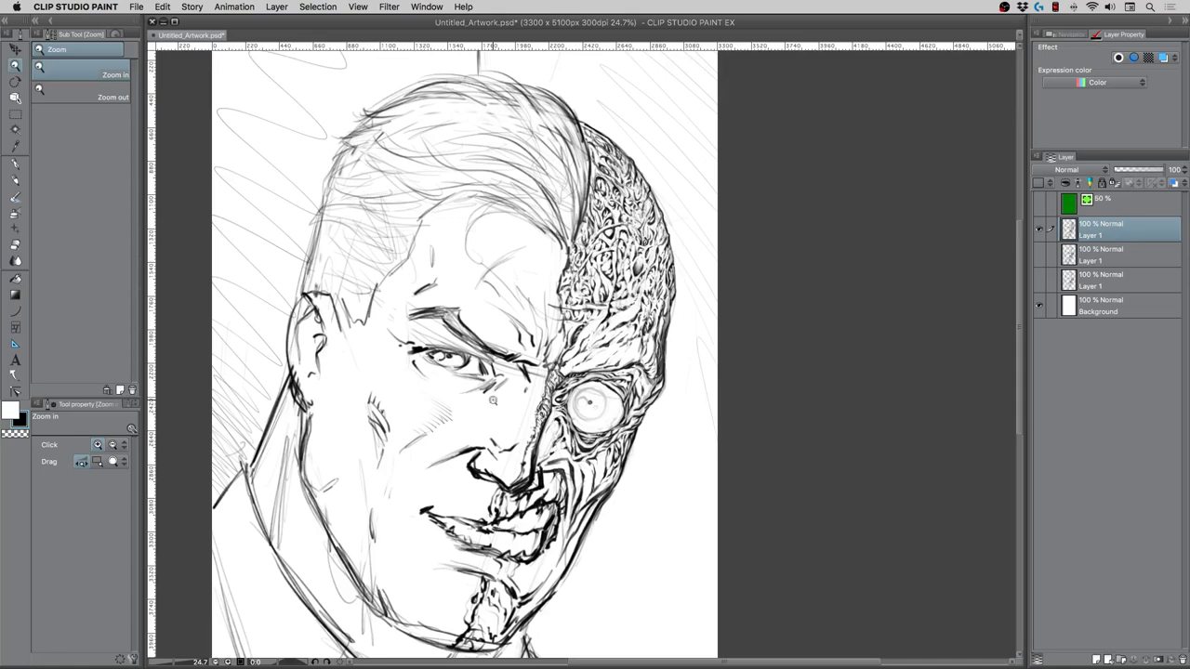
# Add short hatching strokes along the scarred brow and forehead folds with the Darker pencil at size 1.00
pyautogui.click(632, 274)
pyautogui.click(632, 274)
pyautogui.click(632, 274)
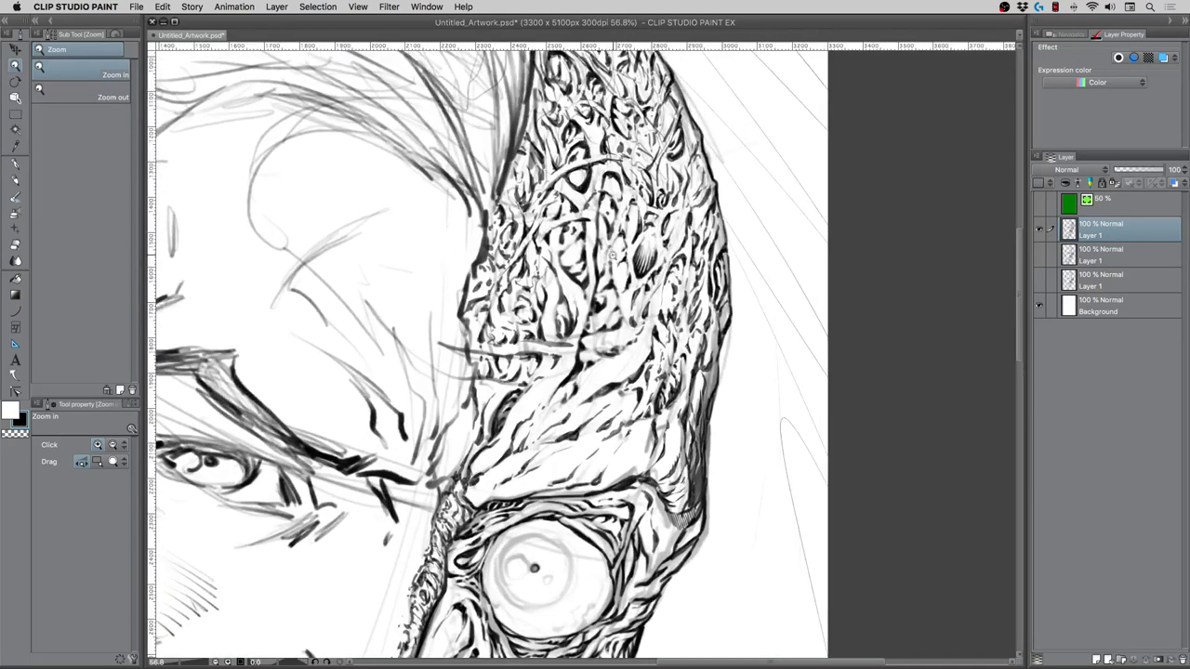
pyautogui.moveTo(429, 338); pyautogui.dragTo(453, 395)
pyautogui.moveTo(525, 337); pyautogui.dragTo(544, 333)
pyautogui.click(15, 180)
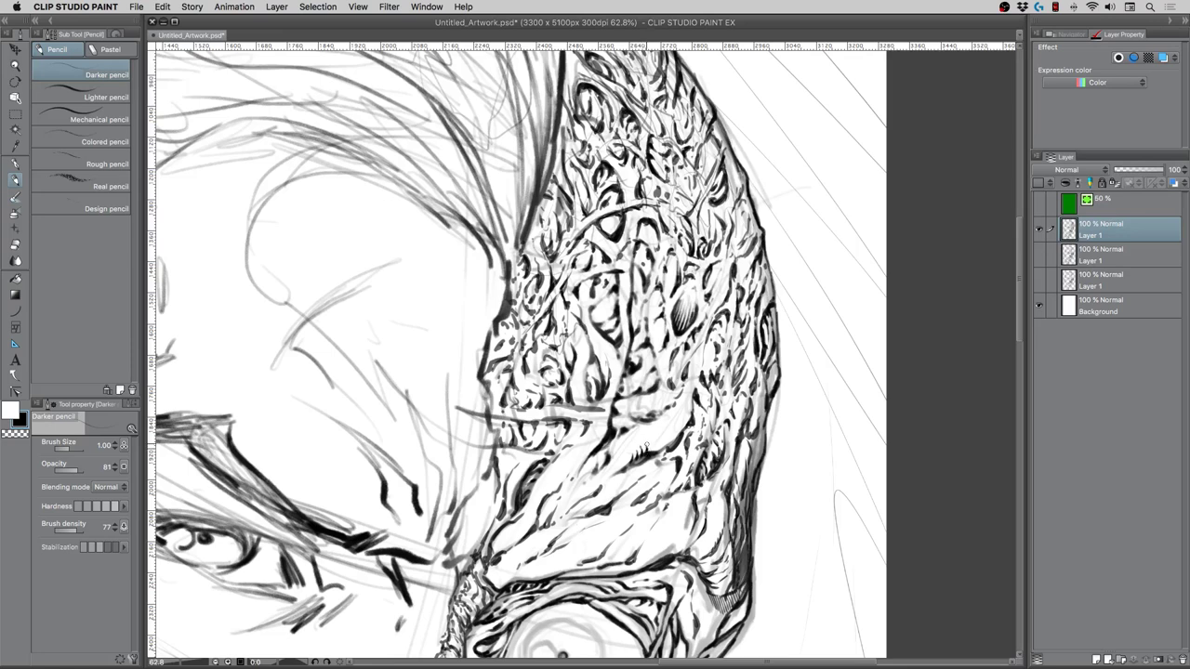
pyautogui.moveTo(648, 455); pyautogui.dragTo(679, 432)
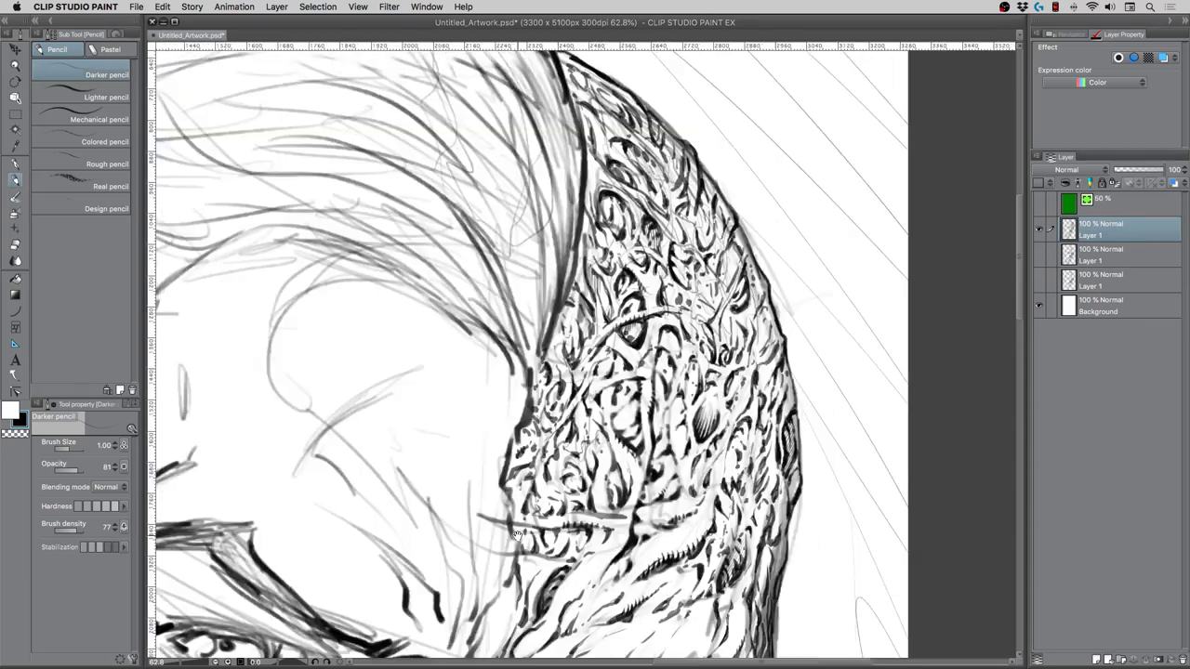
pyautogui.moveTo(511, 494); pyautogui.dragTo(524, 404)
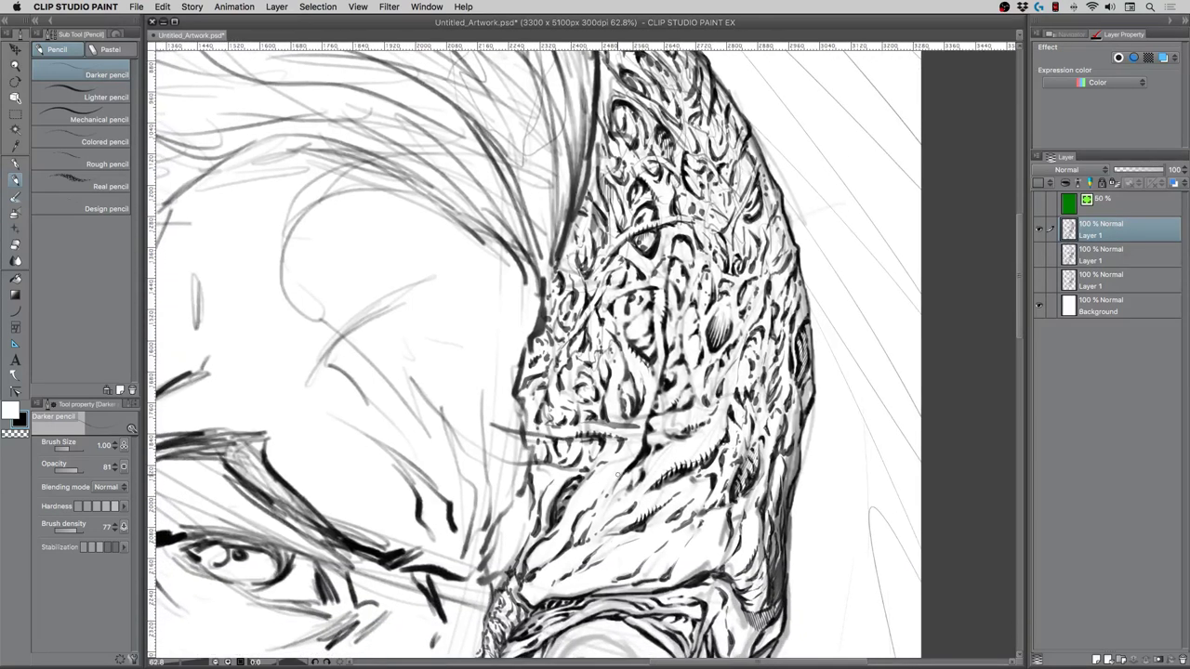
pyautogui.moveTo(615, 479); pyautogui.dragTo(606, 499)
# Add finer hatching to the scarred forehead and brow ridges with the Darker pencil at size 0.80
pyautogui.press('[')
pyautogui.moveTo(646, 425); pyautogui.dragTo(637, 456)
pyautogui.moveTo(684, 235); pyautogui.dragTo(678, 279)
pyautogui.press('Tab')
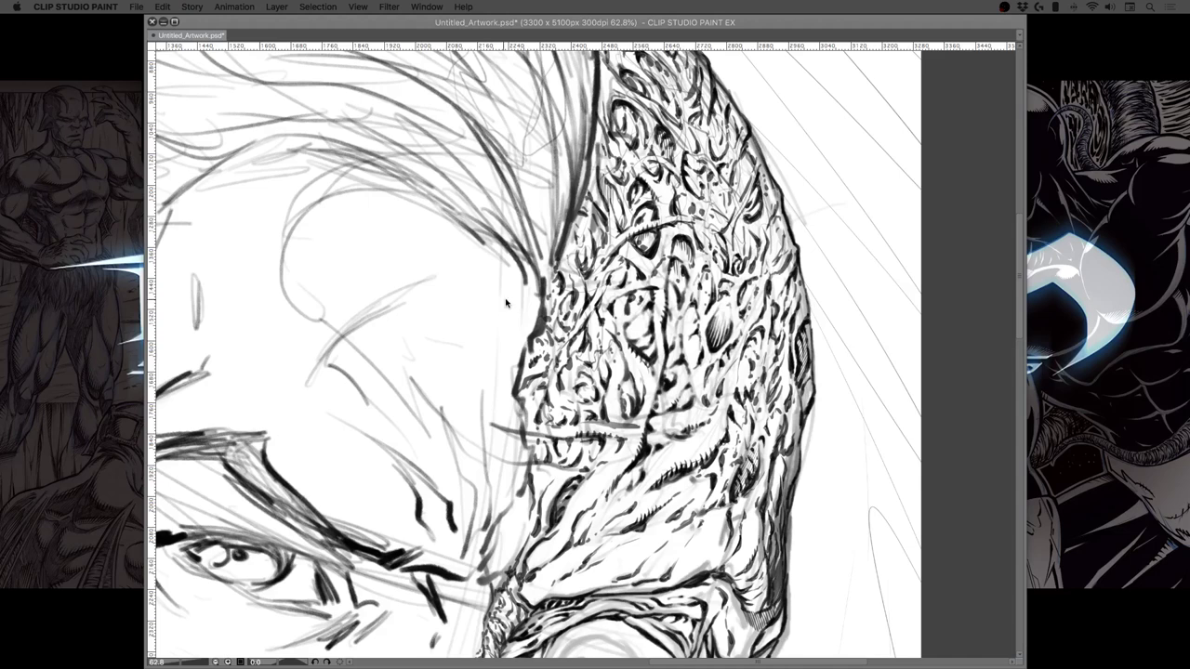
pyautogui.press('Tab')
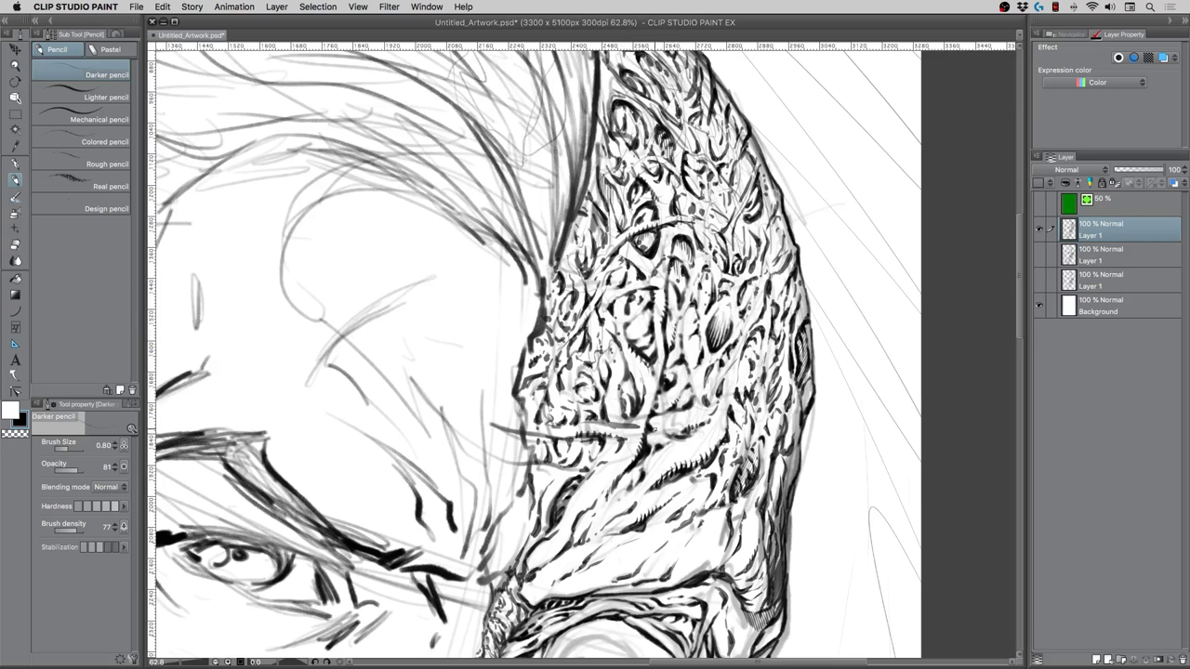
pyautogui.moveTo(655, 430); pyautogui.dragTo(671, 430)
pyautogui.moveTo(665, 572)
pyautogui.mouseDown()
pyautogui.moveTo(681, 551)
pyautogui.moveTo(631, 571)
pyautogui.moveTo(647, 552)
pyautogui.mouseUp()
# Thin and lighten strokes on the scarred forehead and its outer edge with the Soft eraser reduced to size 1.20
pyautogui.press('e')
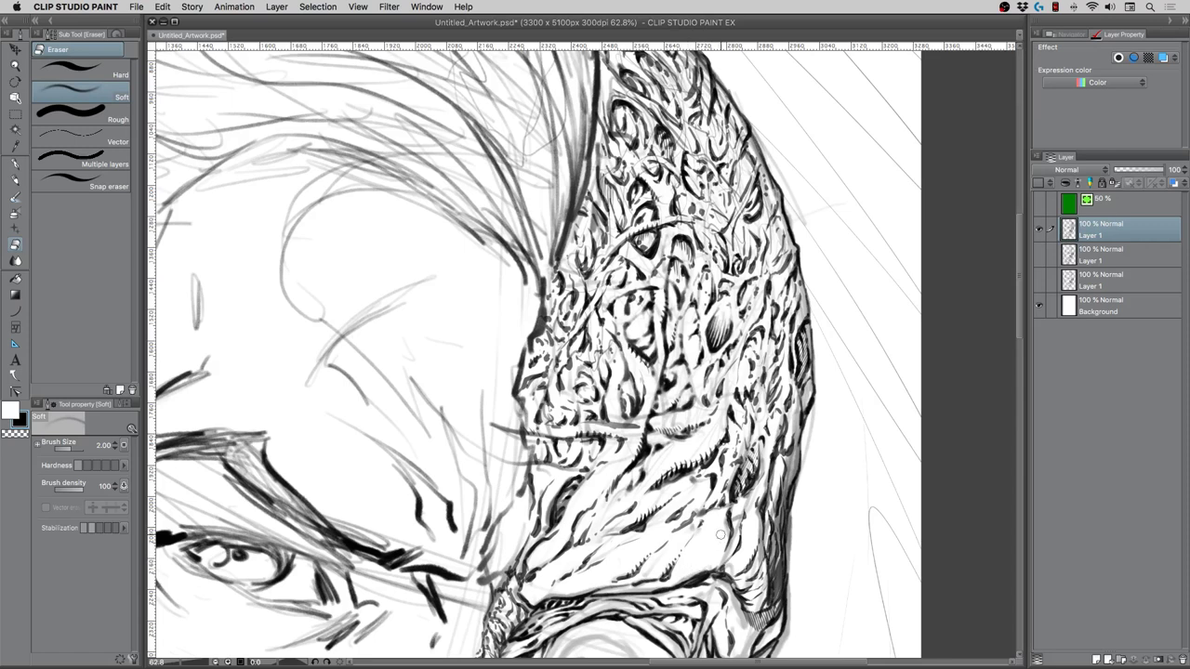
pyautogui.press('[')
pyautogui.press('[')
pyautogui.moveTo(791, 457)
pyautogui.mouseDown()
pyautogui.moveTo(784, 493)
pyautogui.moveTo(806, 388)
pyautogui.mouseUp()
pyautogui.press(']')
pyautogui.moveTo(671, 424); pyautogui.dragTo(683, 418)
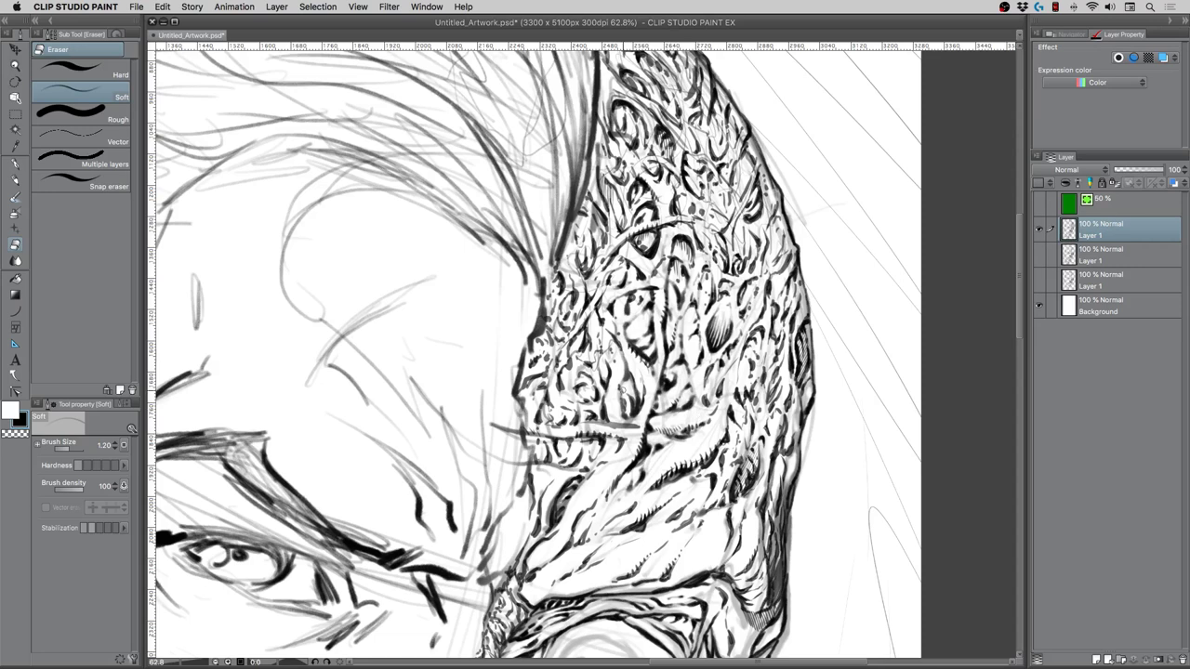
# Outline the iris of the exposed eyeball with the Darker pencil at size 0.80 and thicken the ring at 1.20
pyautogui.click(15, 179)
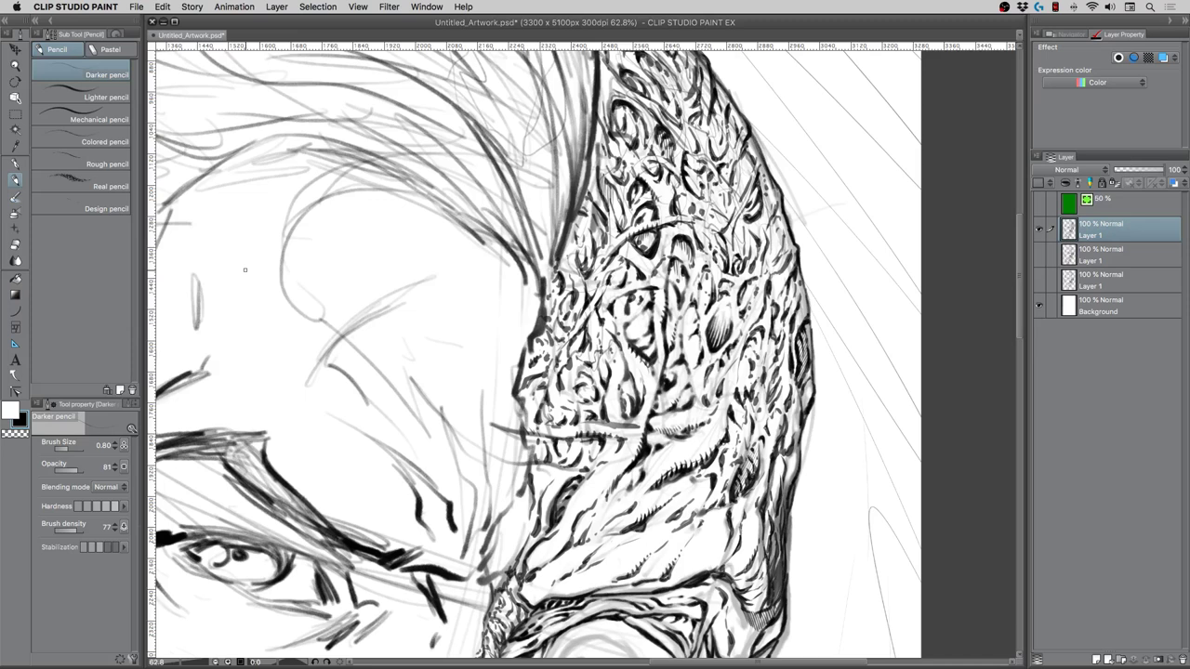
pyautogui.click(15, 67)
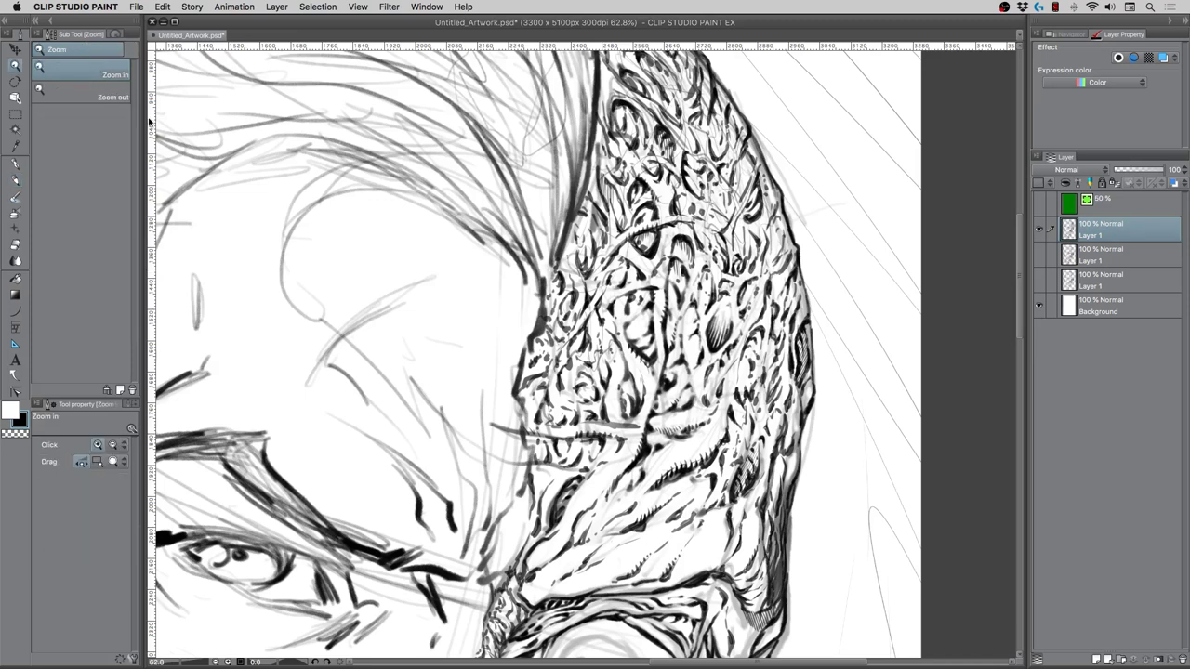
pyautogui.moveTo(615, 265); pyautogui.dragTo(512, 390)
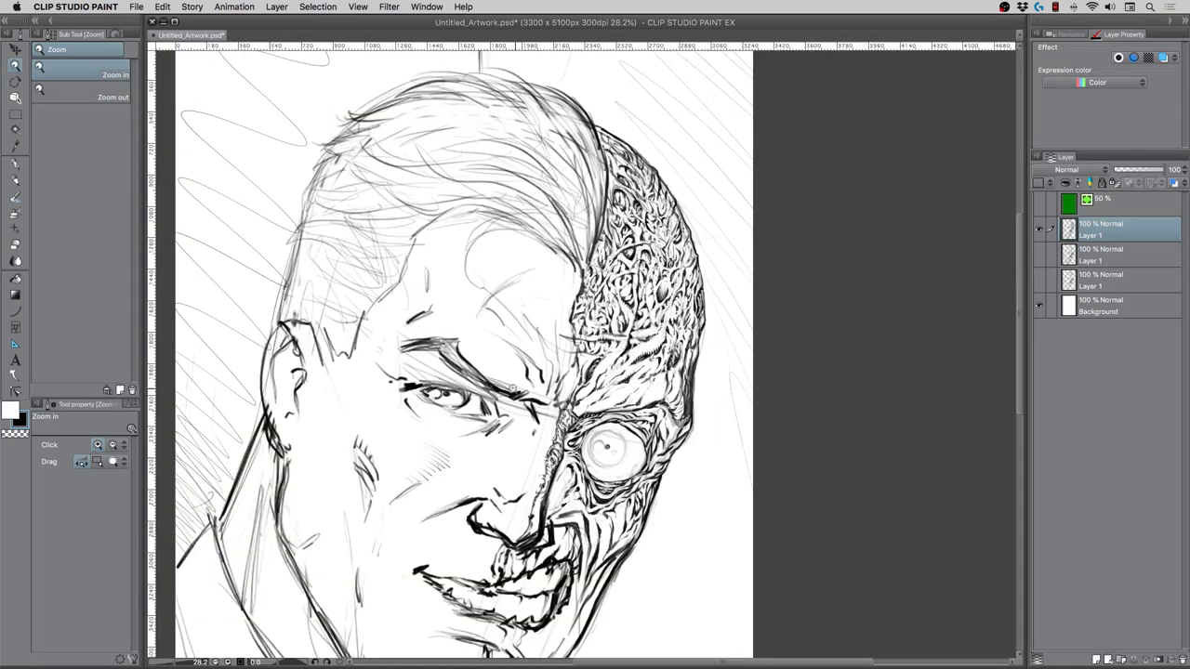
pyautogui.moveTo(514, 337); pyautogui.dragTo(551, 324)
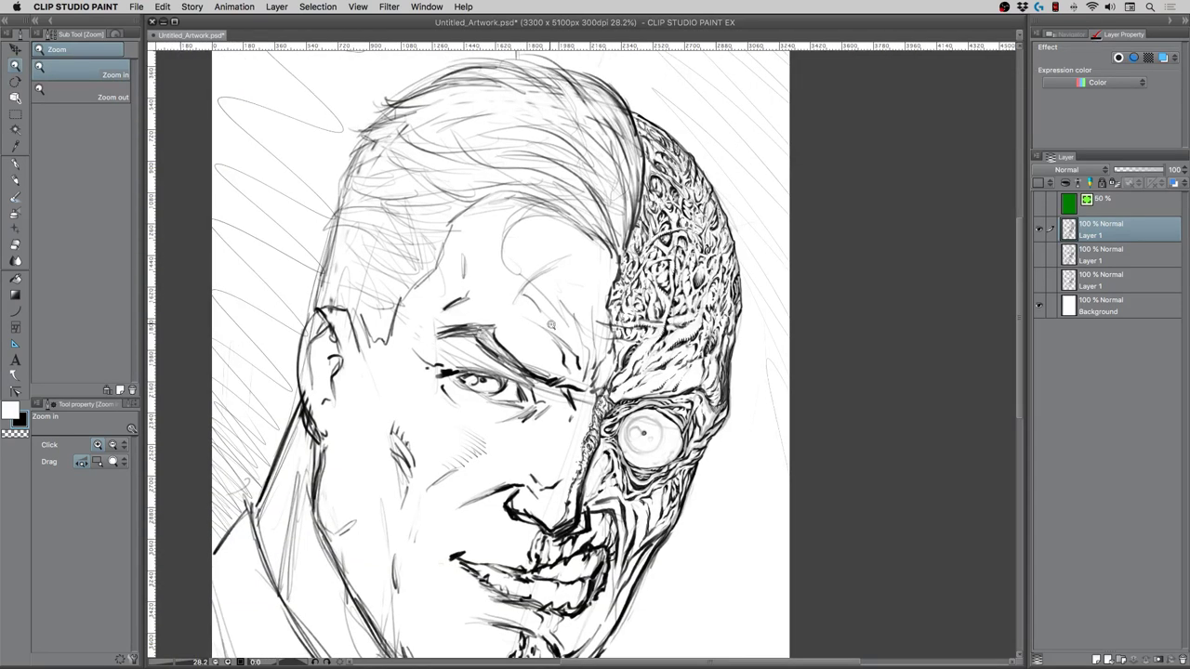
pyautogui.moveTo(645, 428); pyautogui.dragTo(670, 434)
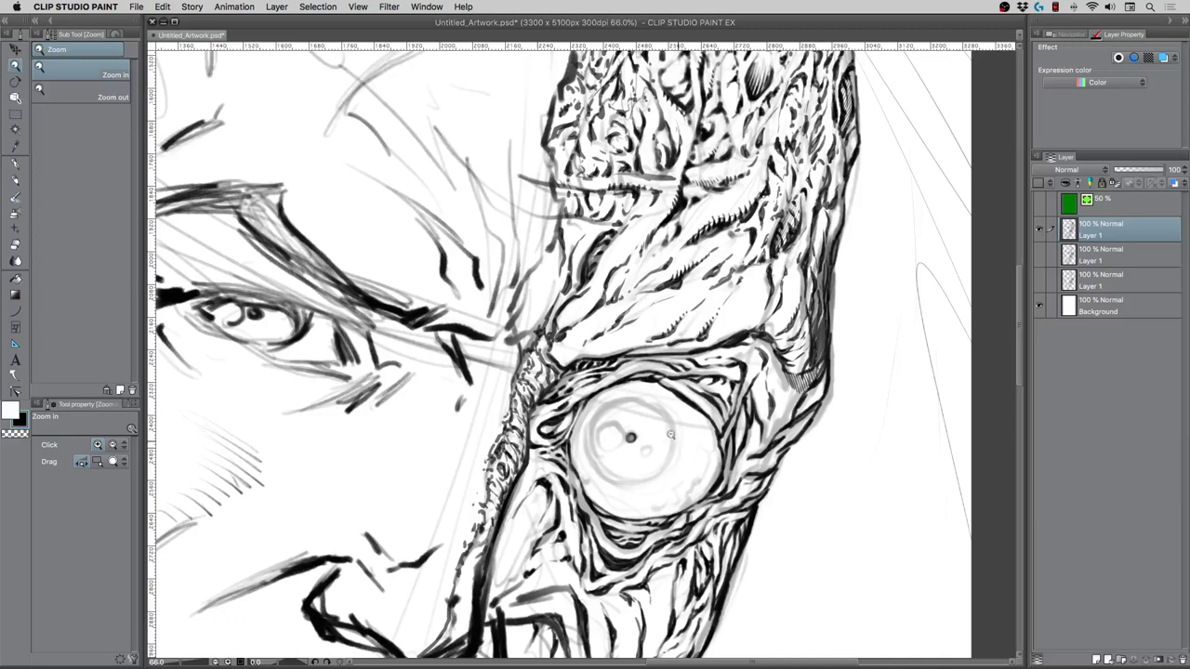
pyautogui.press('p')
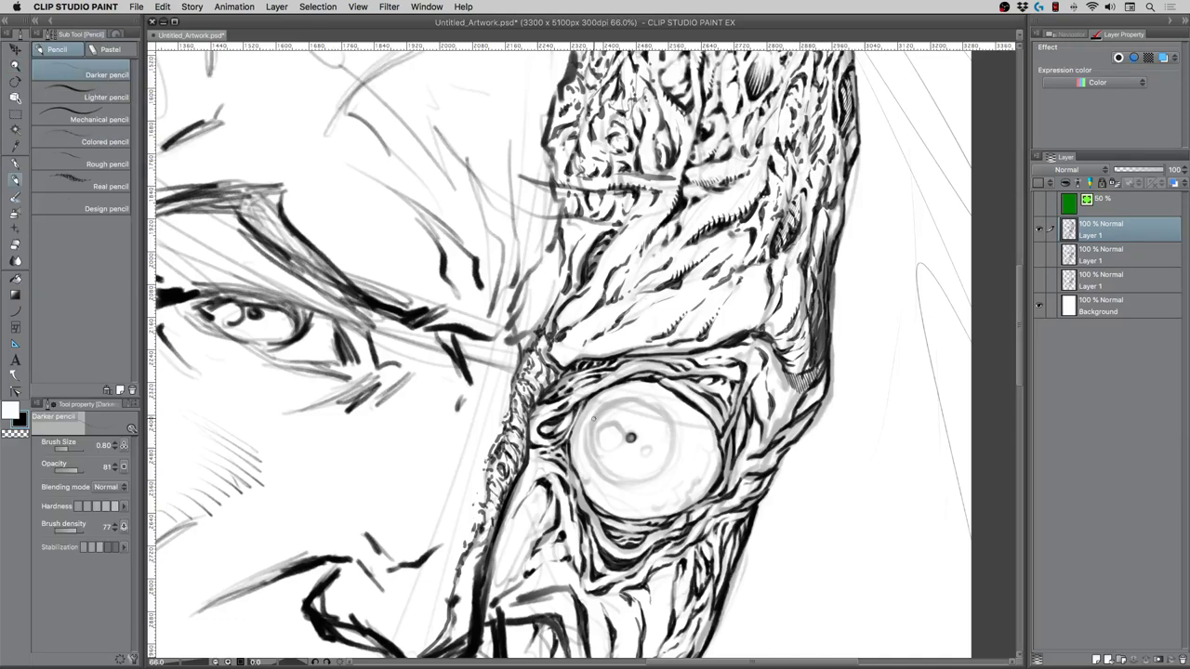
pyautogui.moveTo(589, 450)
pyautogui.mouseDown()
pyautogui.moveTo(592, 424)
pyautogui.moveTo(618, 406)
pyautogui.moveTo(670, 431)
pyautogui.moveTo(651, 476)
pyautogui.moveTo(631, 481)
pyautogui.moveTo(590, 458)
pyautogui.moveTo(618, 465)
pyautogui.moveTo(613, 474)
pyautogui.moveTo(585, 437)
pyautogui.moveTo(610, 404)
pyautogui.moveTo(656, 417)
pyautogui.moveTo(671, 444)
pyautogui.moveTo(645, 474)
pyautogui.moveTo(621, 478)
pyautogui.mouseUp()
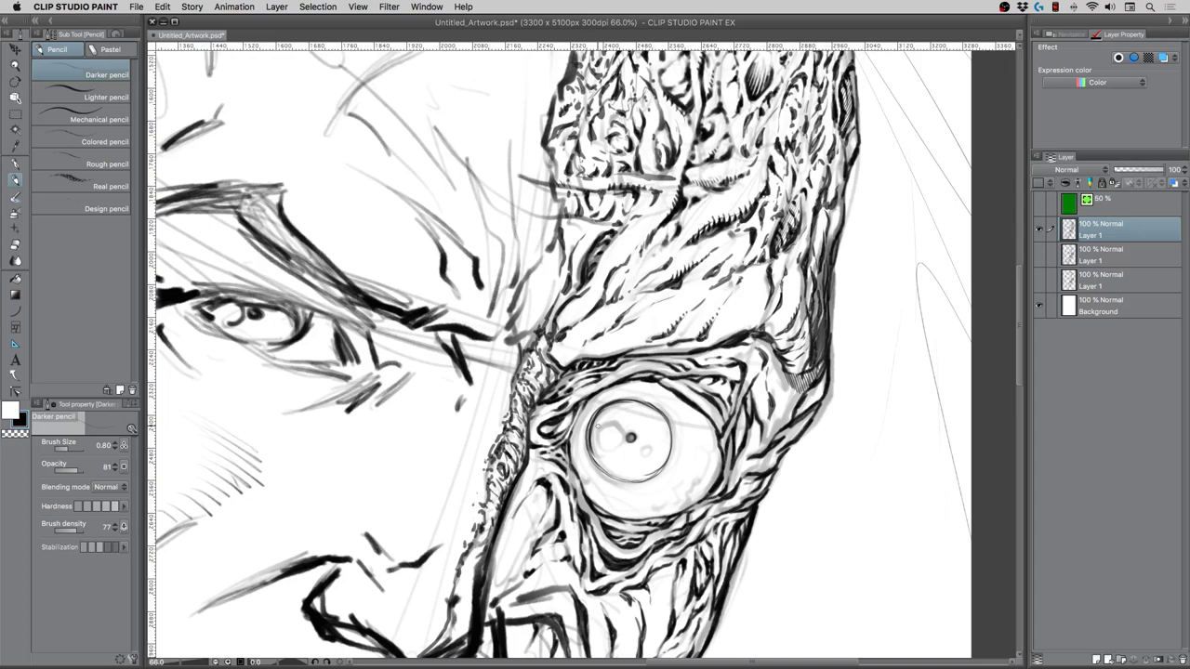
pyautogui.press(']')
pyautogui.press(']')
pyautogui.moveTo(624, 397)
pyautogui.mouseDown()
pyautogui.moveTo(660, 411)
pyautogui.moveTo(661, 470)
pyautogui.moveTo(629, 482)
pyautogui.moveTo(633, 472)
pyautogui.moveTo(586, 444)
pyautogui.moveTo(611, 472)
pyautogui.moveTo(586, 445)
pyautogui.moveTo(621, 394)
pyautogui.moveTo(669, 432)
pyautogui.moveTo(663, 461)
pyautogui.mouseUp()
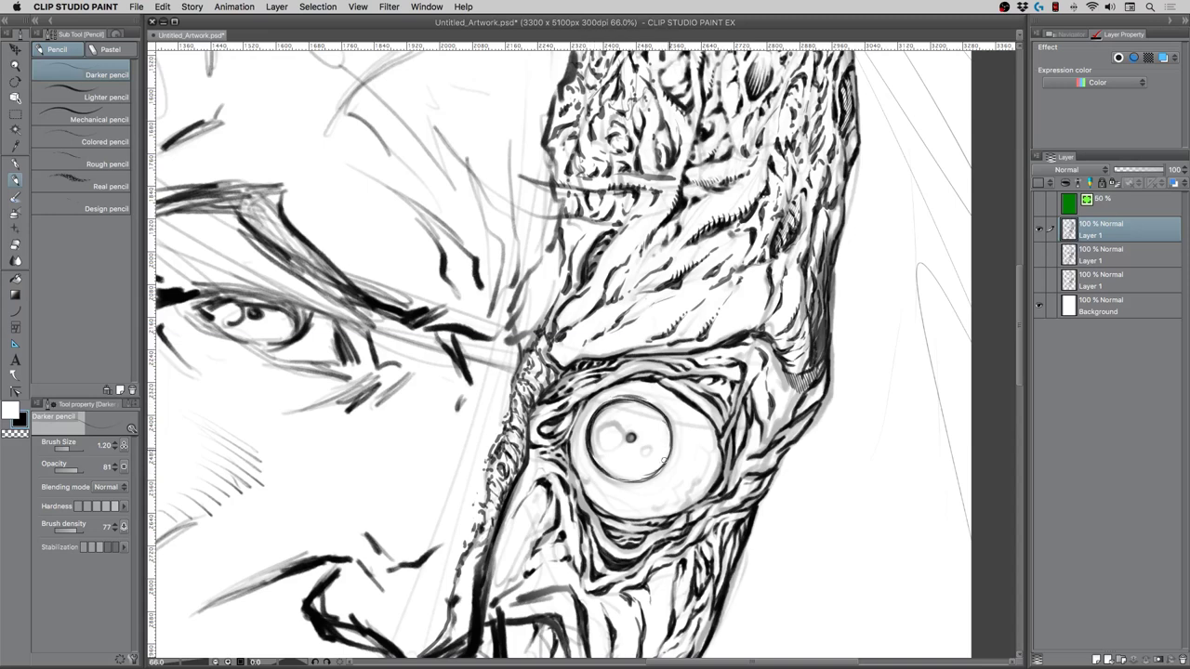
# Ink the round highlights inside the iris and hatch its upper edge with the Darker pencil at size 0.70
pyautogui.press('[')
pyautogui.moveTo(599, 431)
pyautogui.mouseDown()
pyautogui.moveTo(617, 427)
pyautogui.moveTo(621, 448)
pyautogui.moveTo(604, 453)
pyautogui.moveTo(595, 429)
pyautogui.moveTo(651, 455)
pyautogui.moveTo(637, 448)
pyautogui.mouseUp()
pyautogui.moveTo(596, 426)
pyautogui.mouseDown()
pyautogui.moveTo(633, 400)
pyautogui.moveTo(600, 421)
pyautogui.mouseUp()
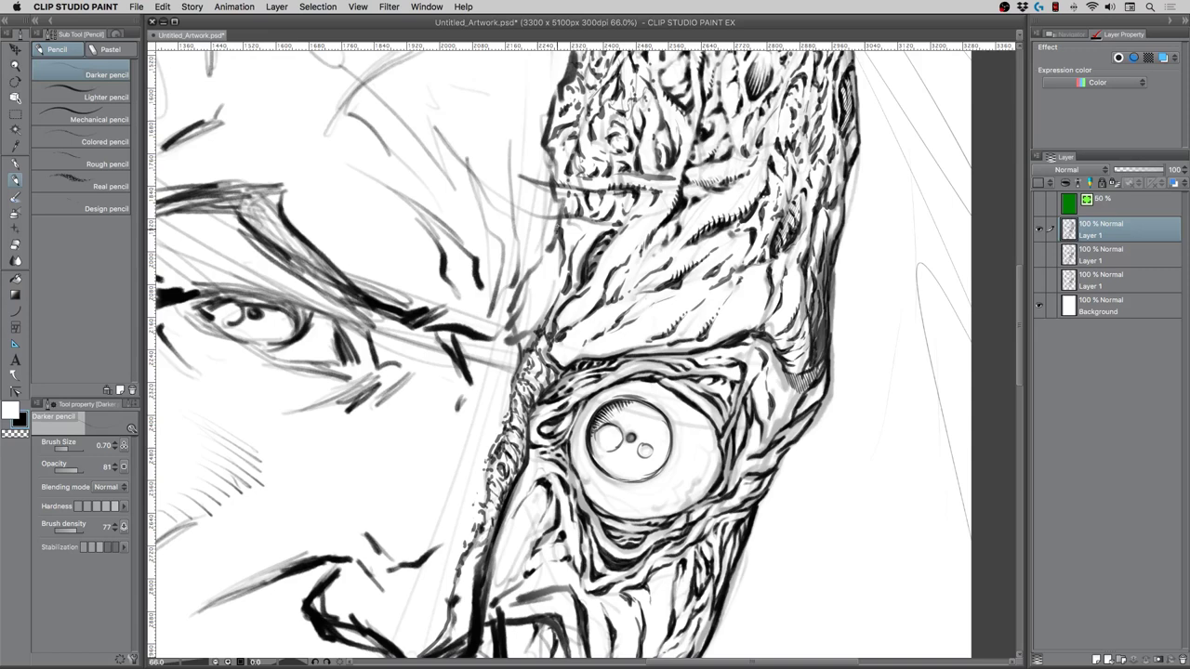
# Hatch the scarred forehead's inner edge and the folds above and beside the exposed eye at size 0.70
pyautogui.moveTo(557, 228)
pyautogui.mouseDown()
pyautogui.moveTo(560, 199)
pyautogui.moveTo(544, 203)
pyautogui.moveTo(547, 238)
pyautogui.moveTo(593, 218)
pyautogui.mouseUp()
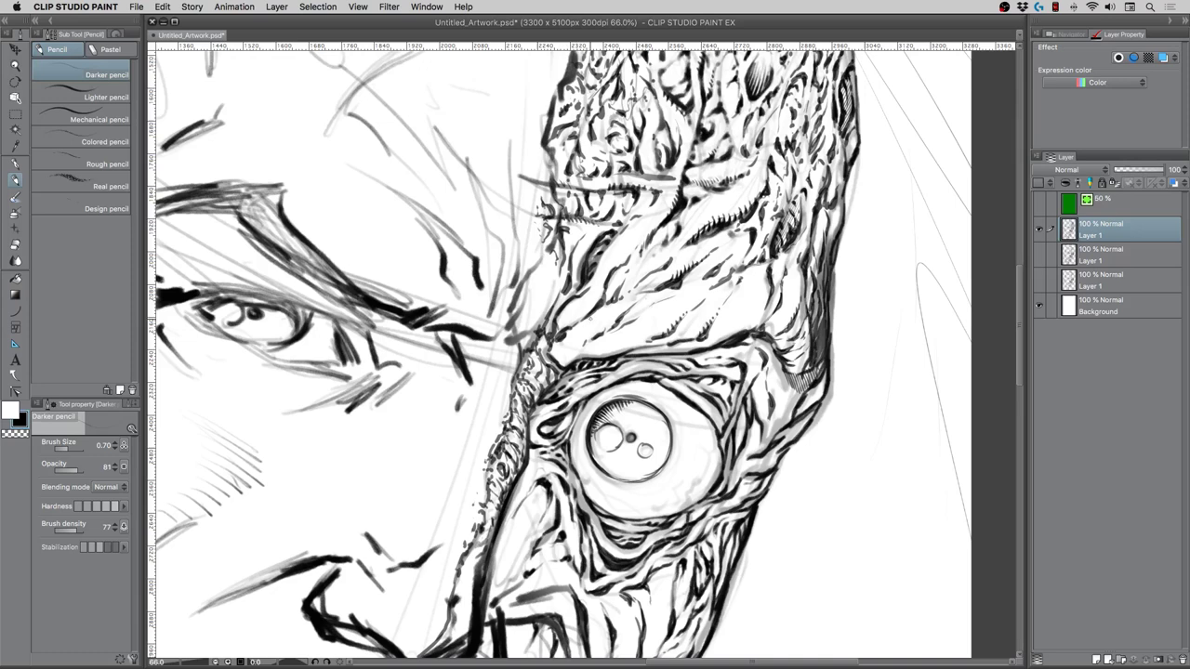
pyautogui.moveTo(592, 322); pyautogui.dragTo(612, 339)
pyautogui.moveTo(685, 378)
pyautogui.mouseDown()
pyautogui.moveTo(731, 377)
pyautogui.moveTo(712, 354)
pyautogui.moveTo(737, 354)
pyautogui.mouseUp()
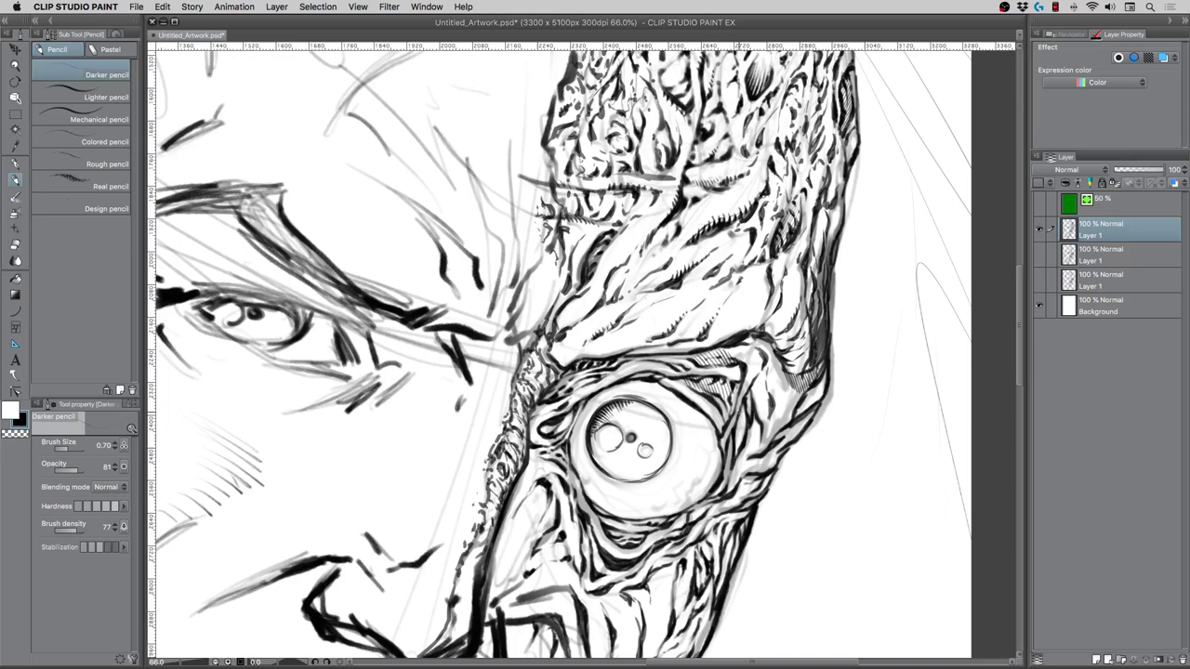
pyautogui.moveTo(736, 442); pyautogui.dragTo(749, 395)
pyautogui.moveTo(736, 463); pyautogui.dragTo(745, 430)
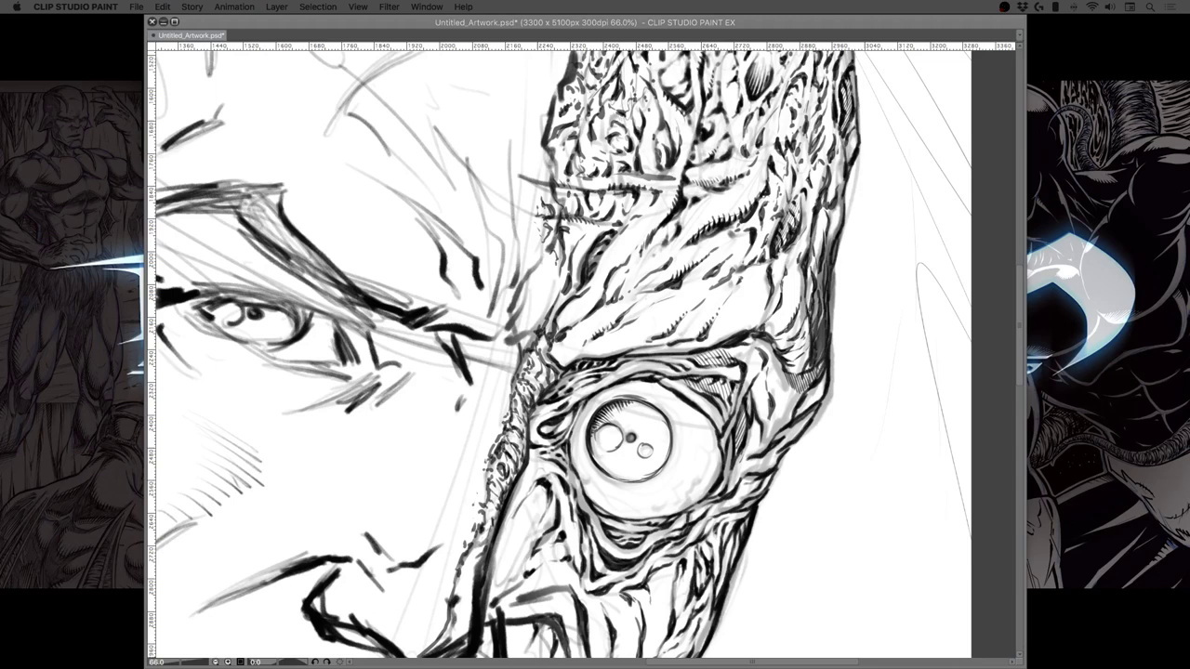
pyautogui.press('Tab')
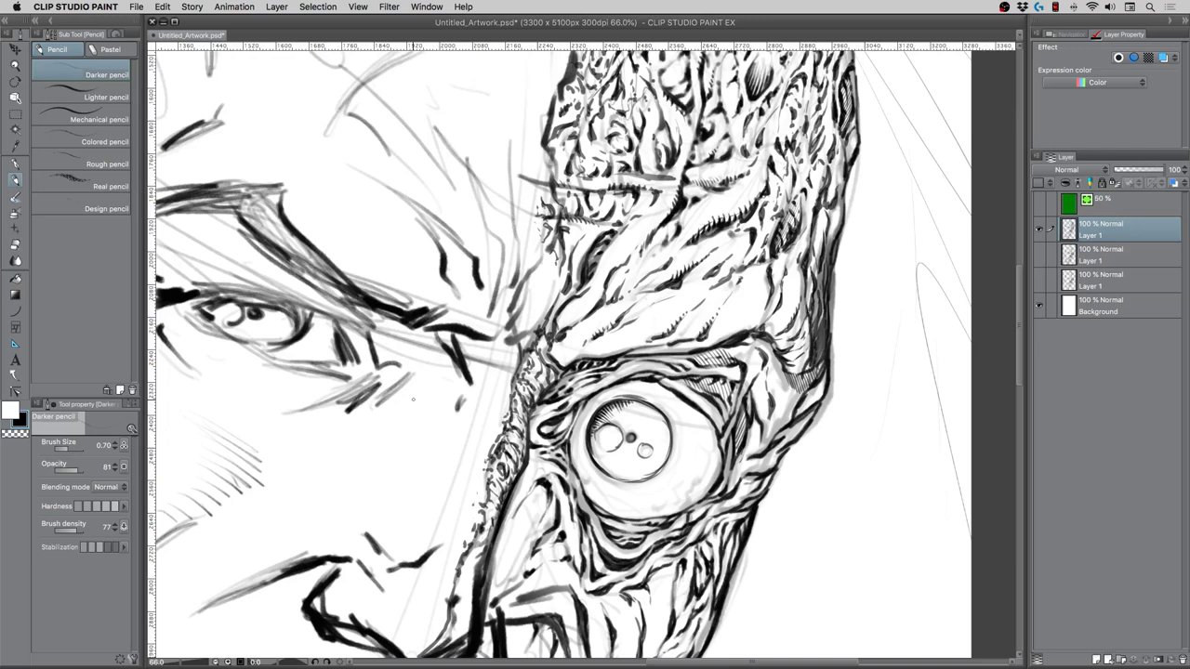
# Draw fine veins on the white of the exposed eyeball and hatch the socket folds beneath it at size 0.70
pyautogui.press('/')
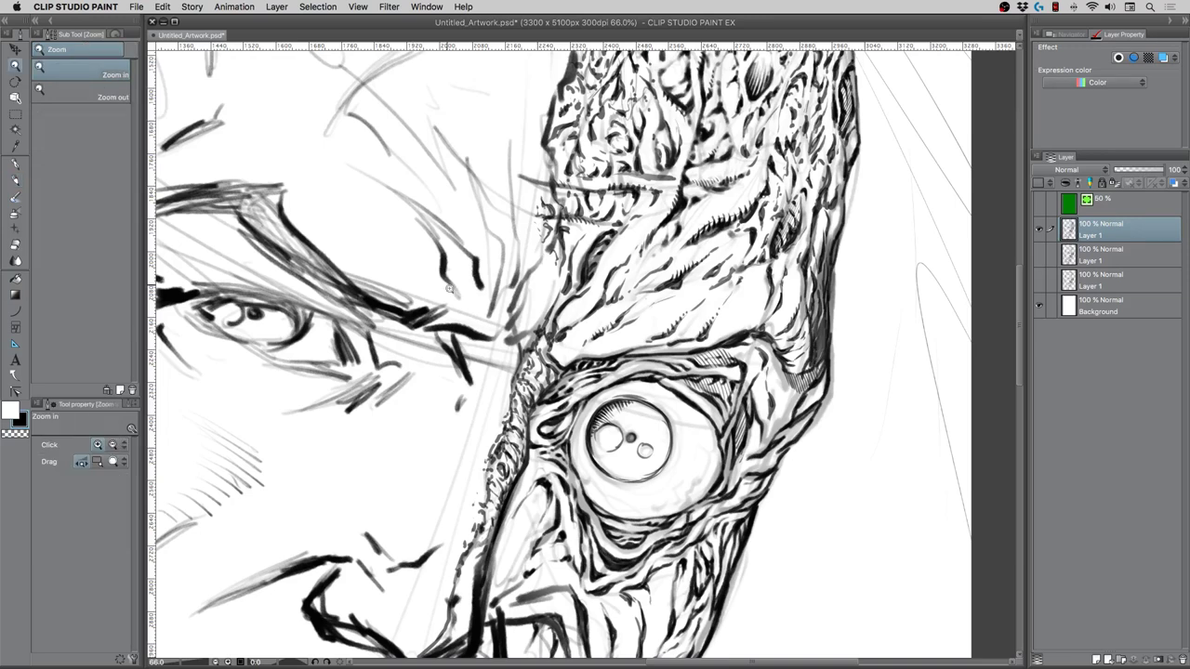
pyautogui.moveTo(449, 289); pyautogui.dragTo(638, 546)
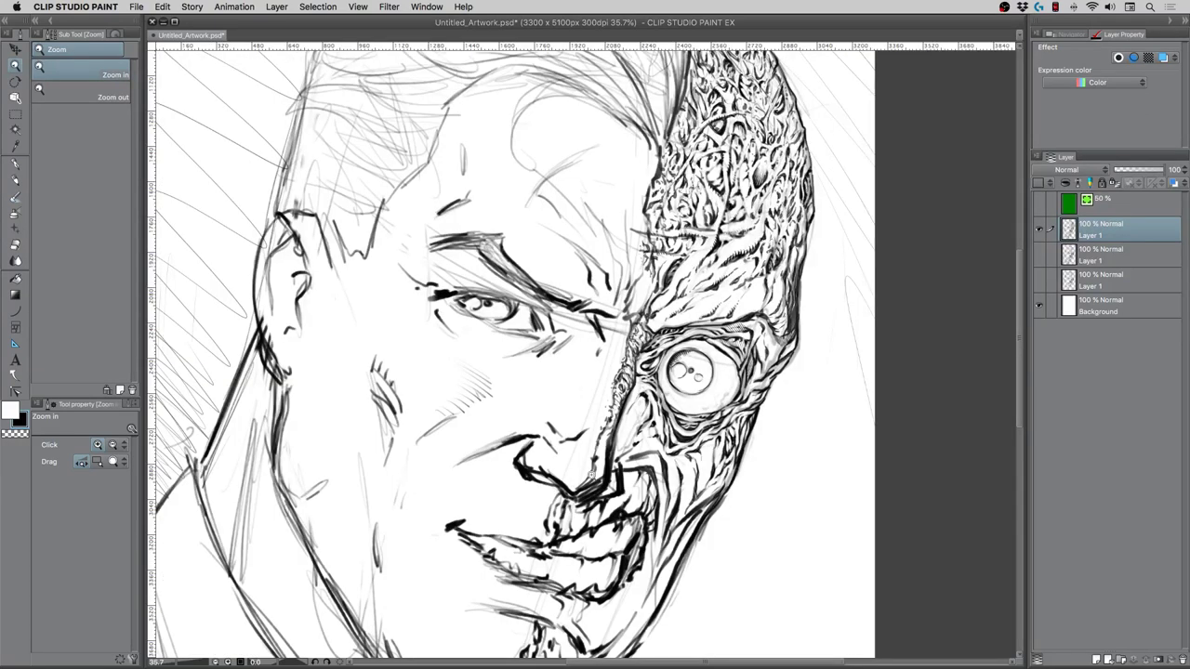
pyautogui.moveTo(591, 474); pyautogui.dragTo(193, 243)
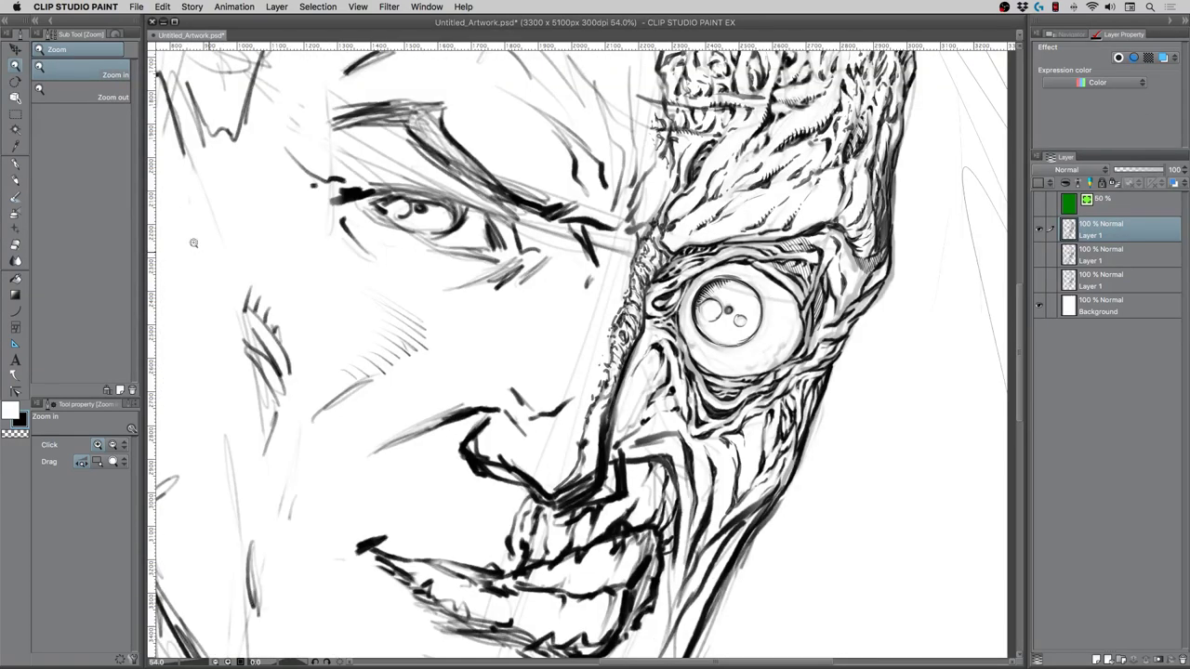
pyautogui.press('p')
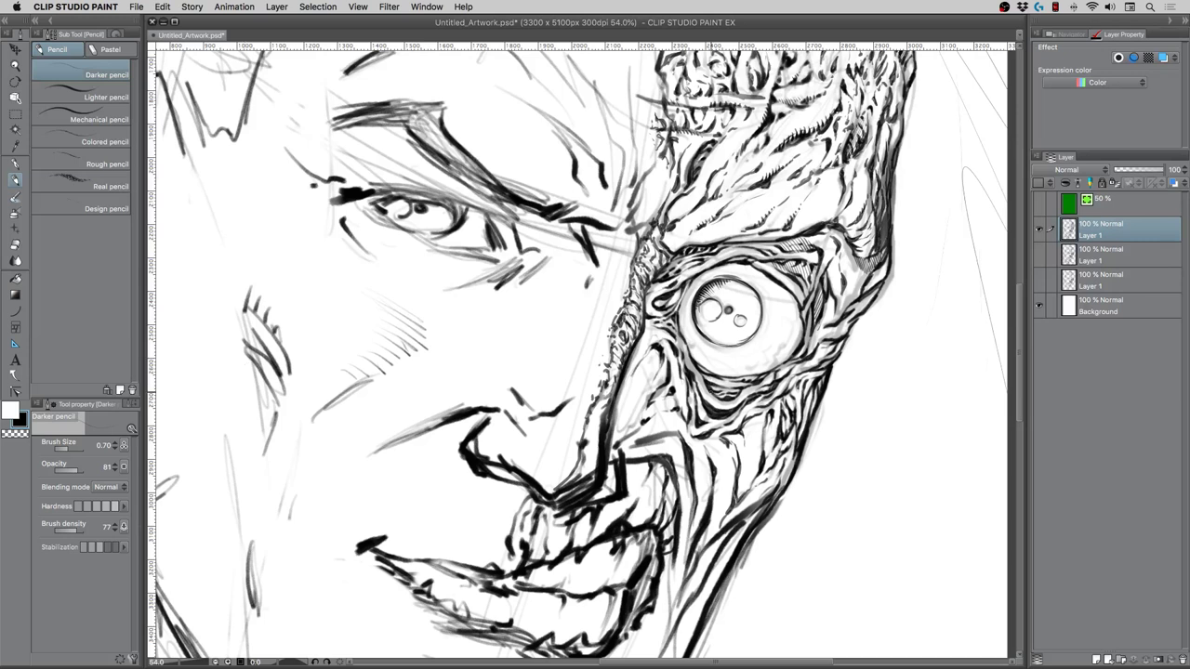
pyautogui.moveTo(712, 380)
pyautogui.mouseDown()
pyautogui.moveTo(720, 399)
pyautogui.moveTo(742, 397)
pyautogui.mouseUp()
pyautogui.moveTo(786, 347)
pyautogui.mouseDown()
pyautogui.moveTo(769, 361)
pyautogui.moveTo(786, 355)
pyautogui.mouseUp()
pyautogui.moveTo(792, 302); pyautogui.dragTo(784, 289)
pyautogui.moveTo(687, 357)
pyautogui.mouseDown()
pyautogui.moveTo(691, 337)
pyautogui.moveTo(710, 363)
pyautogui.moveTo(751, 372)
pyautogui.mouseUp()
pyautogui.moveTo(761, 270); pyautogui.dragTo(752, 277)
pyautogui.moveTo(767, 274); pyautogui.dragTo(757, 285)
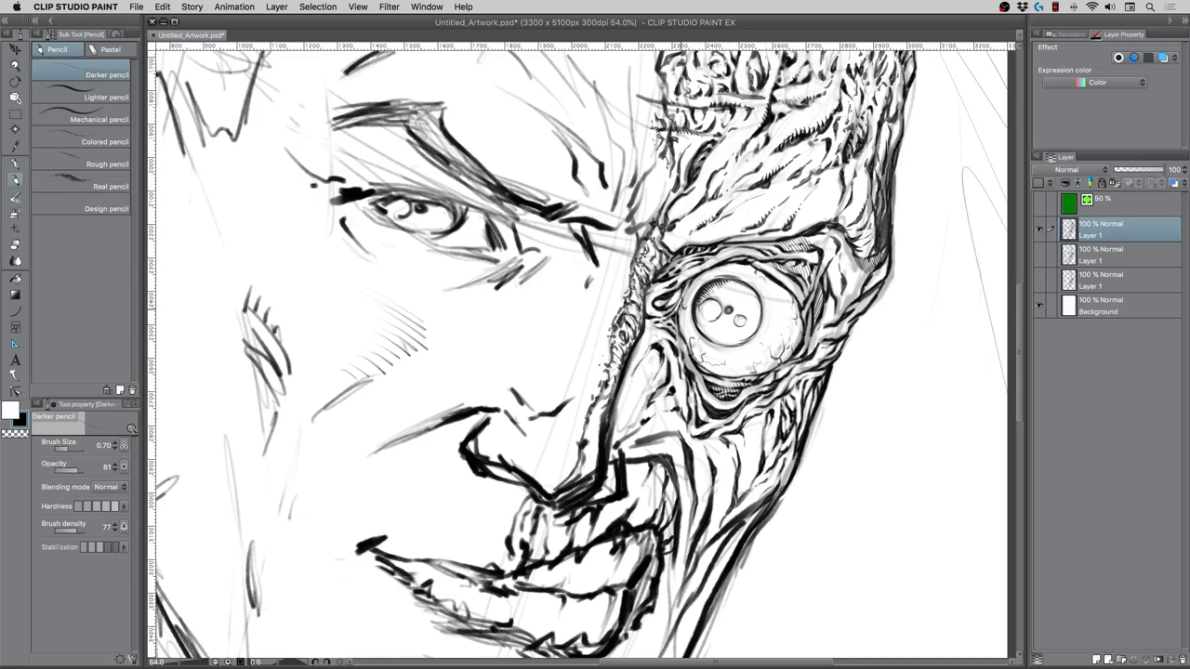
pyautogui.moveTo(684, 299); pyautogui.dragTo(690, 290)
# Extend the hatching around the inside of the iris with the Darker pencil at size 0.70
pyautogui.press('e')
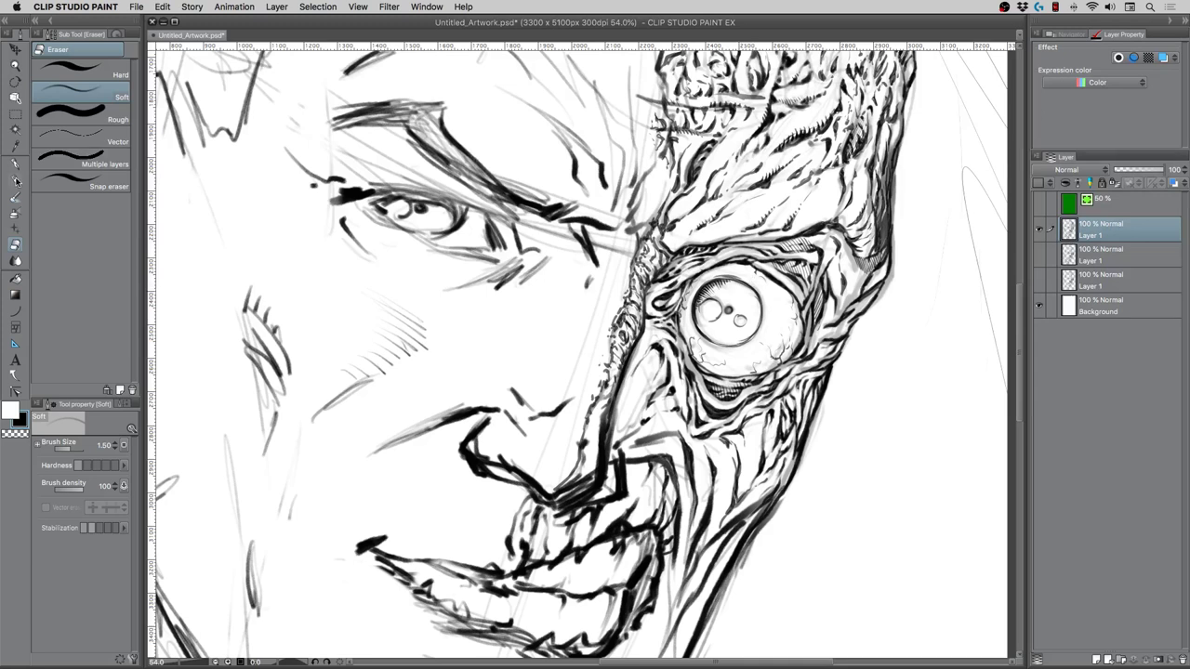
pyautogui.press('super+space')
pyautogui.moveTo(703, 252); pyautogui.dragTo(714, 256)
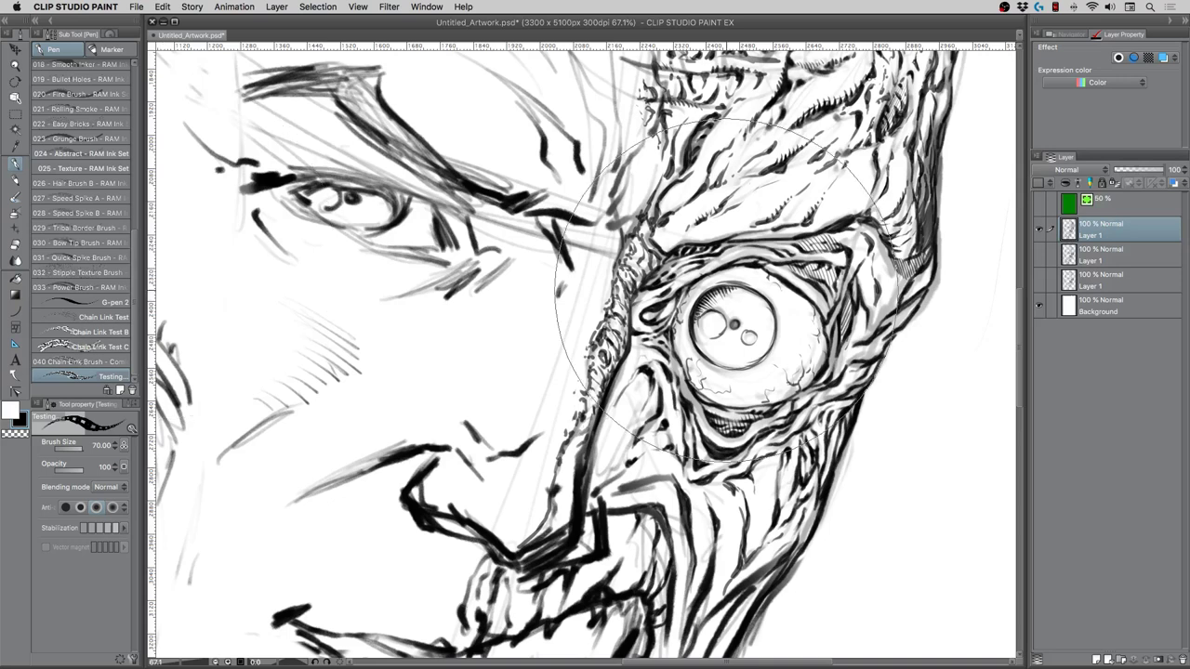
pyautogui.press('p')
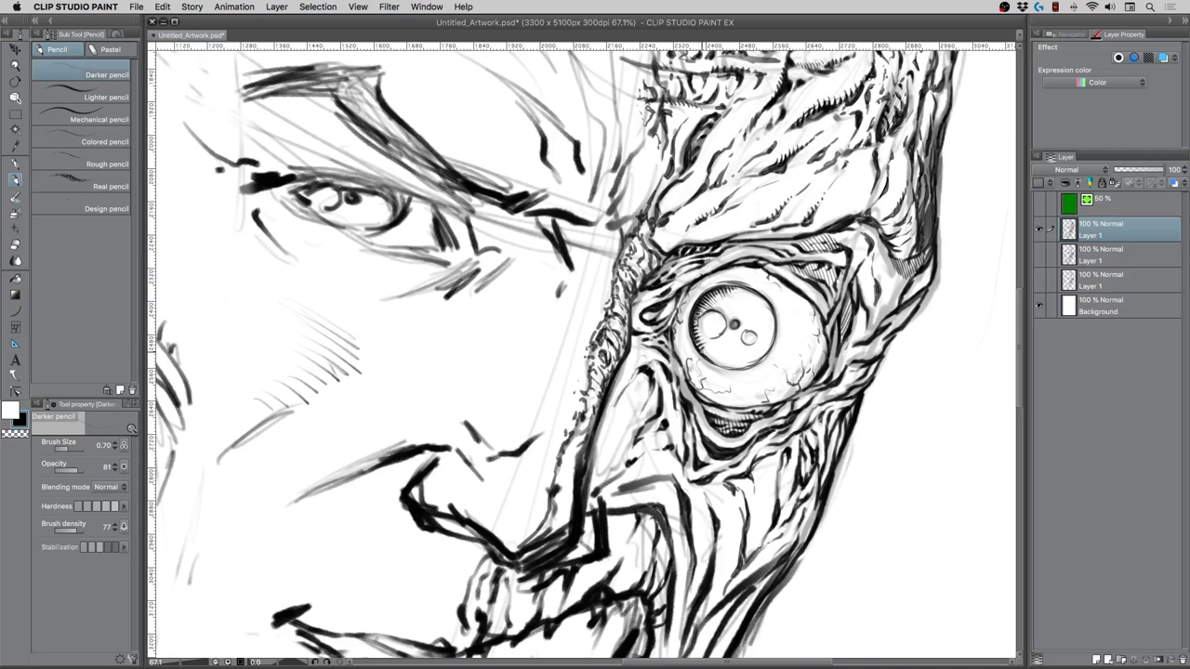
pyautogui.moveTo(701, 349); pyautogui.dragTo(714, 357)
# Try a lasso selection around the lower edge of the exposed eyeball and clear the selection
pyautogui.press('m')
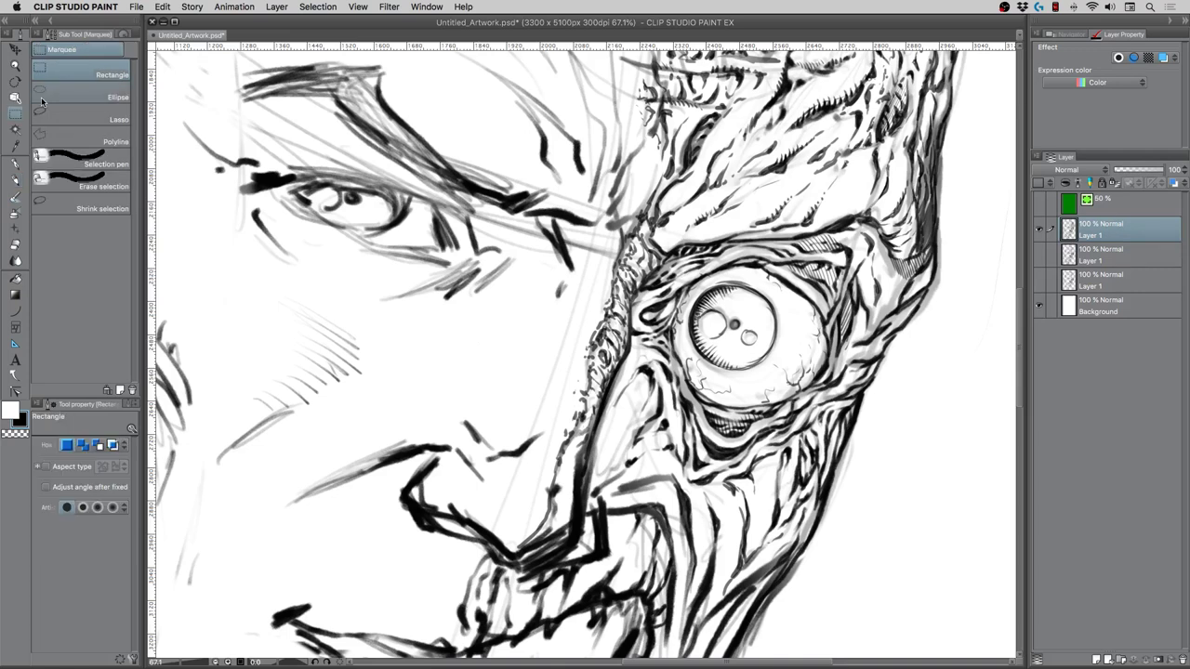
pyautogui.click(41, 110)
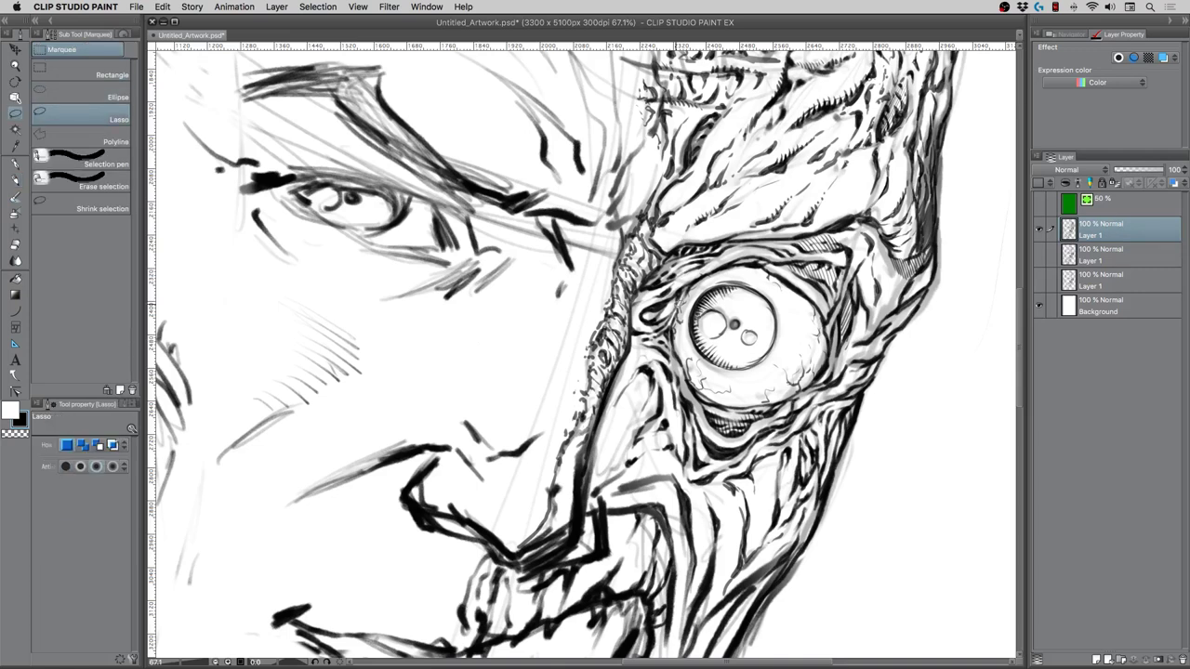
pyautogui.moveTo(655, 306); pyautogui.dragTo(650, 311)
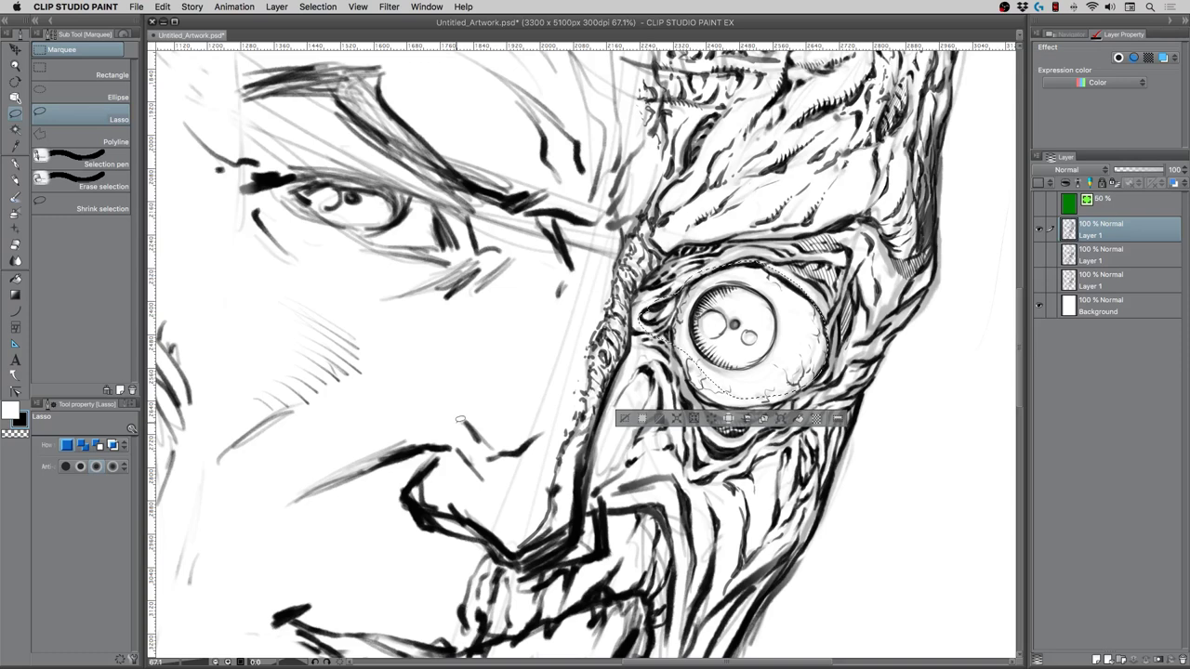
pyautogui.click(310, 9)
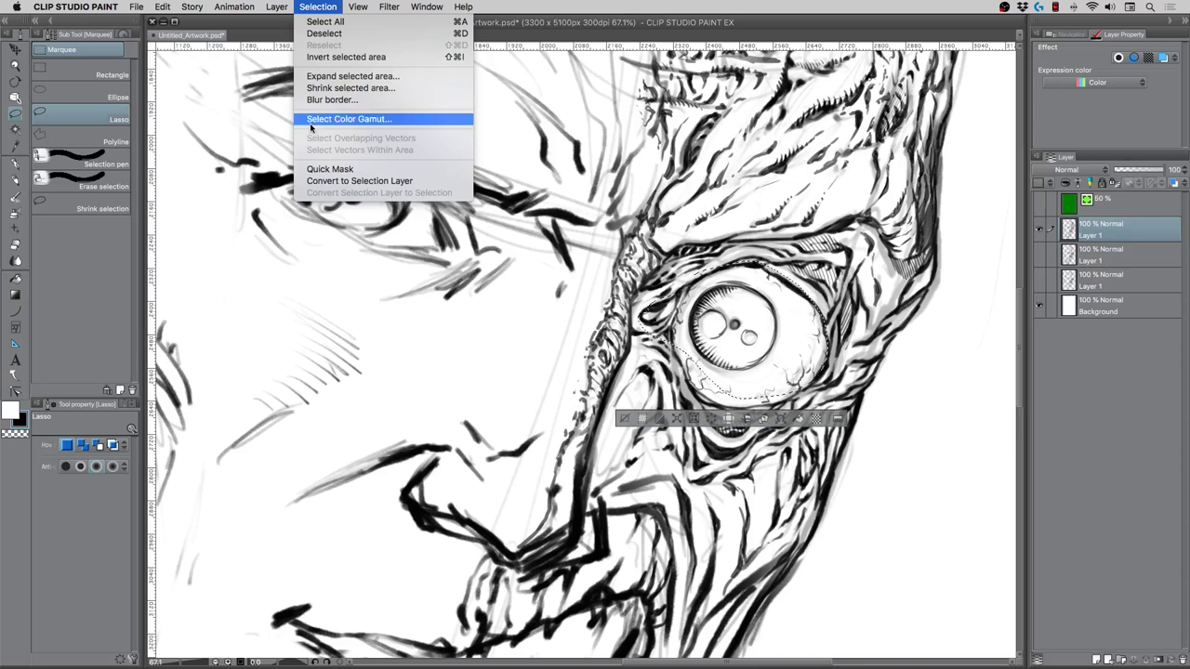
pyautogui.moveTo(355, 13)
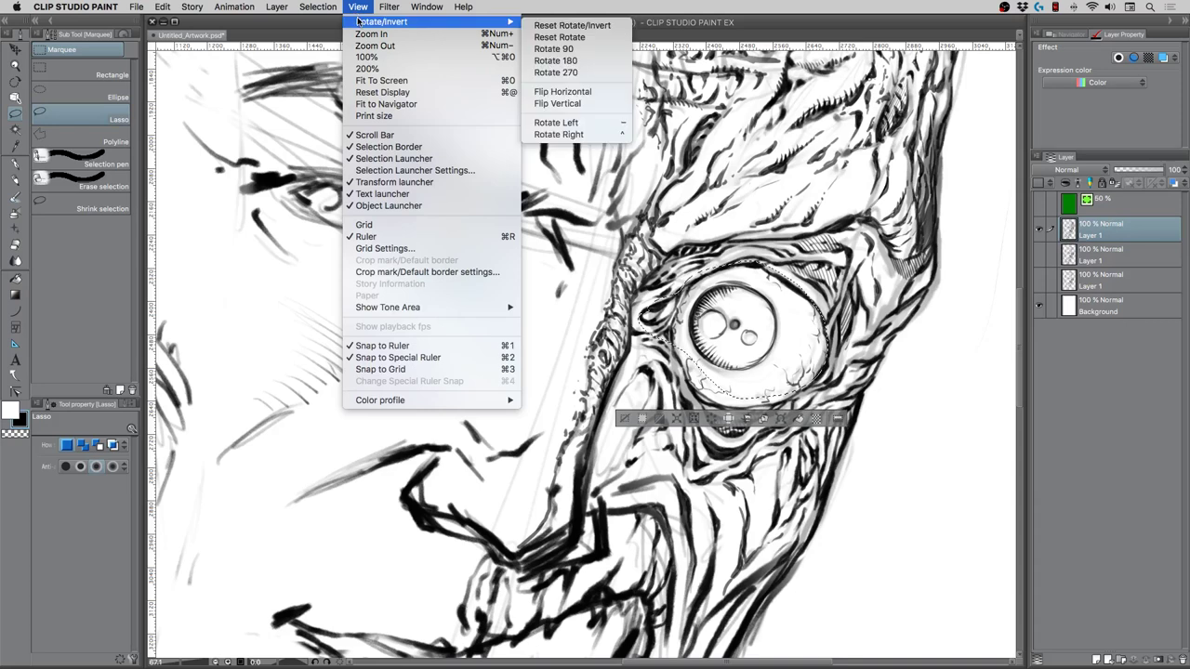
pyautogui.moveTo(159, 11)
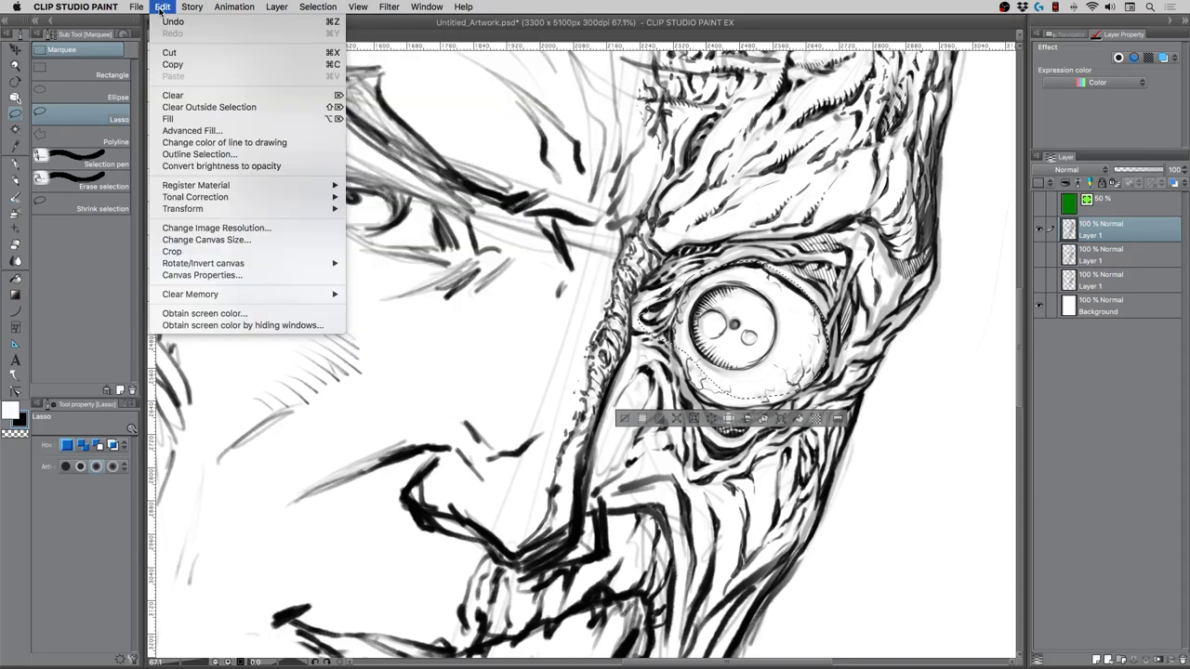
pyautogui.moveTo(170, 209)
pyautogui.click(496, 355)
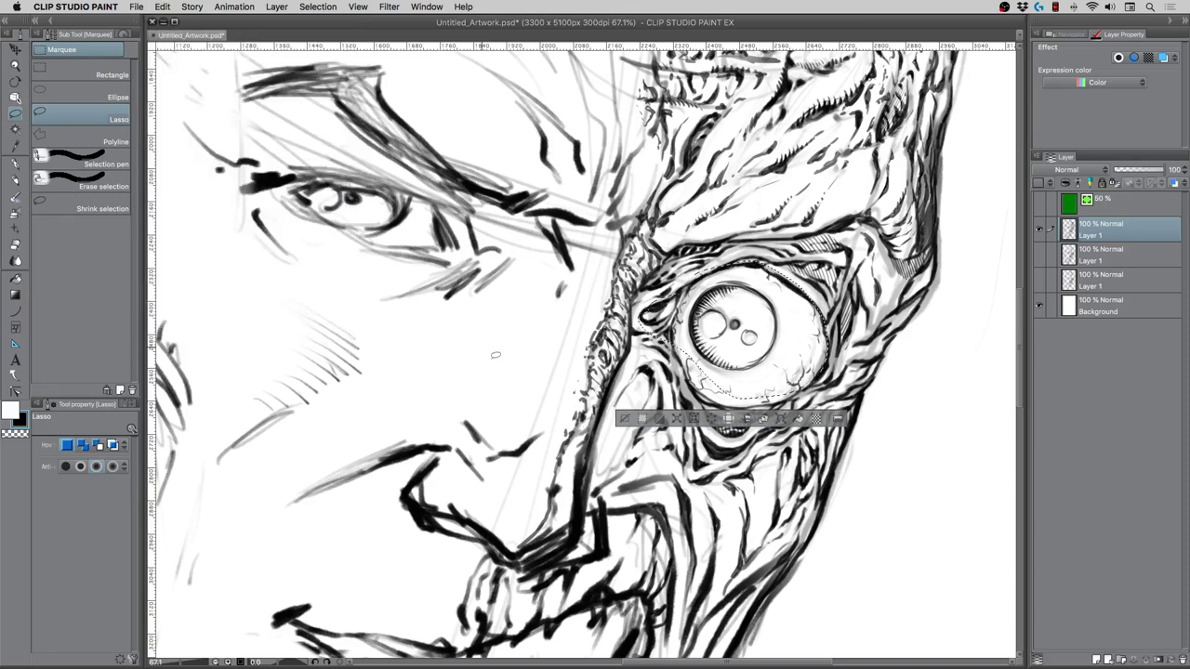
pyautogui.click(637, 421)
pyautogui.moveTo(641, 320); pyautogui.dragTo(651, 334)
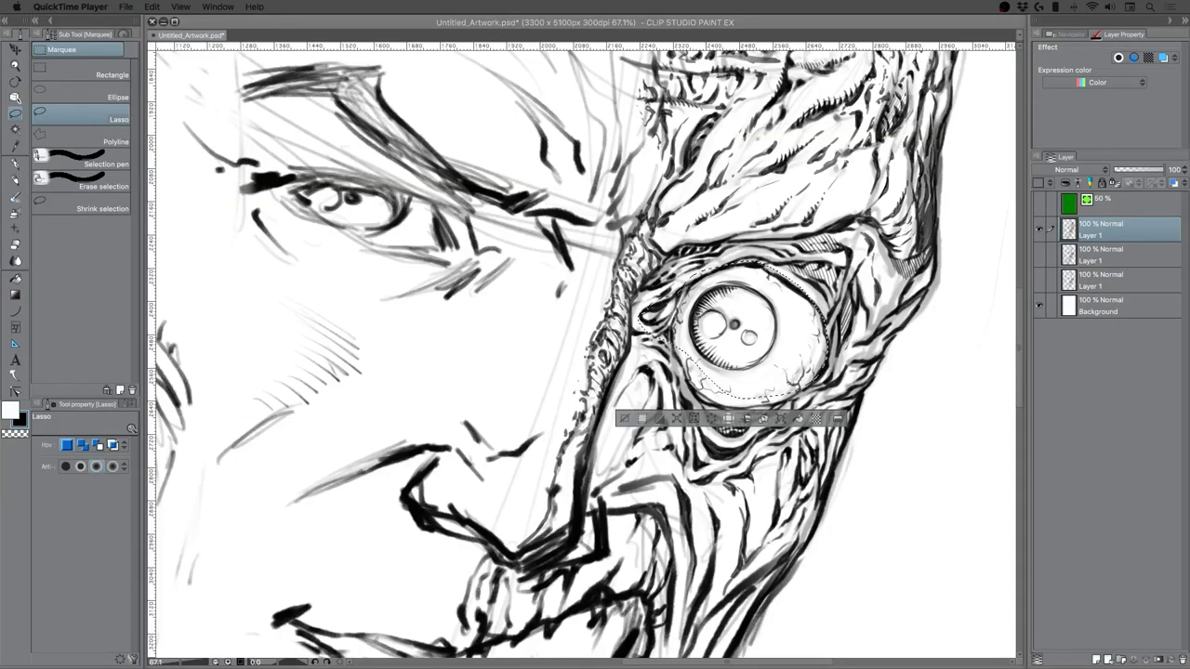
pyautogui.click(624, 417)
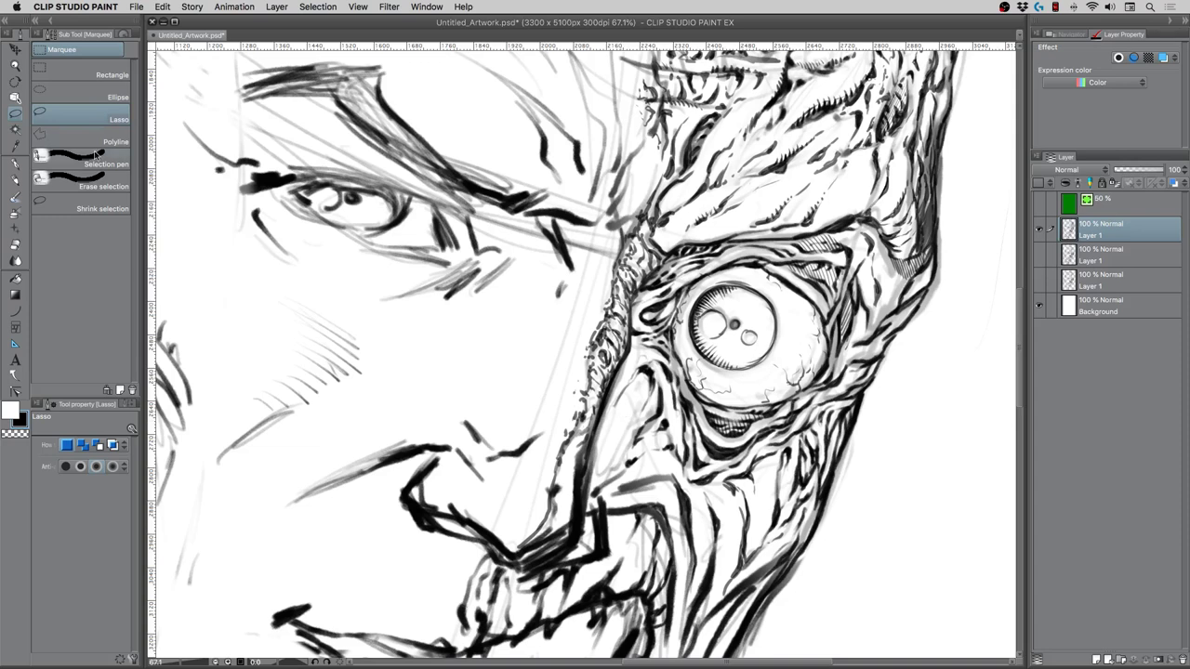
pyautogui.moveTo(391, 307); pyautogui.dragTo(377, 325)
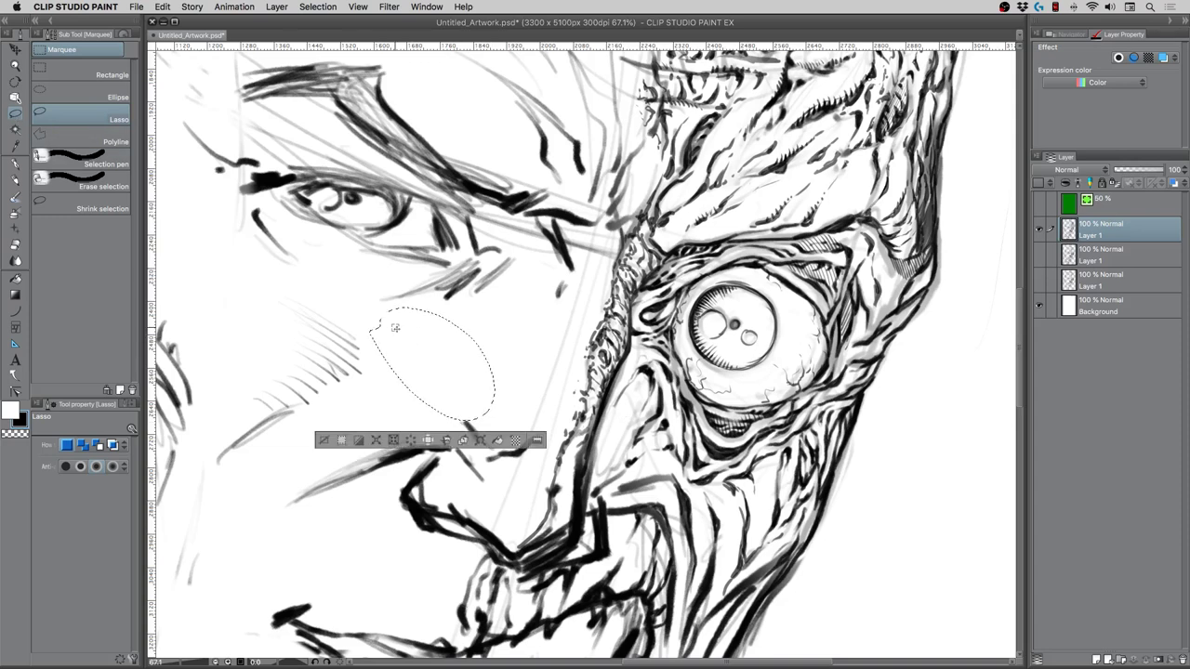
pyautogui.click(399, 324)
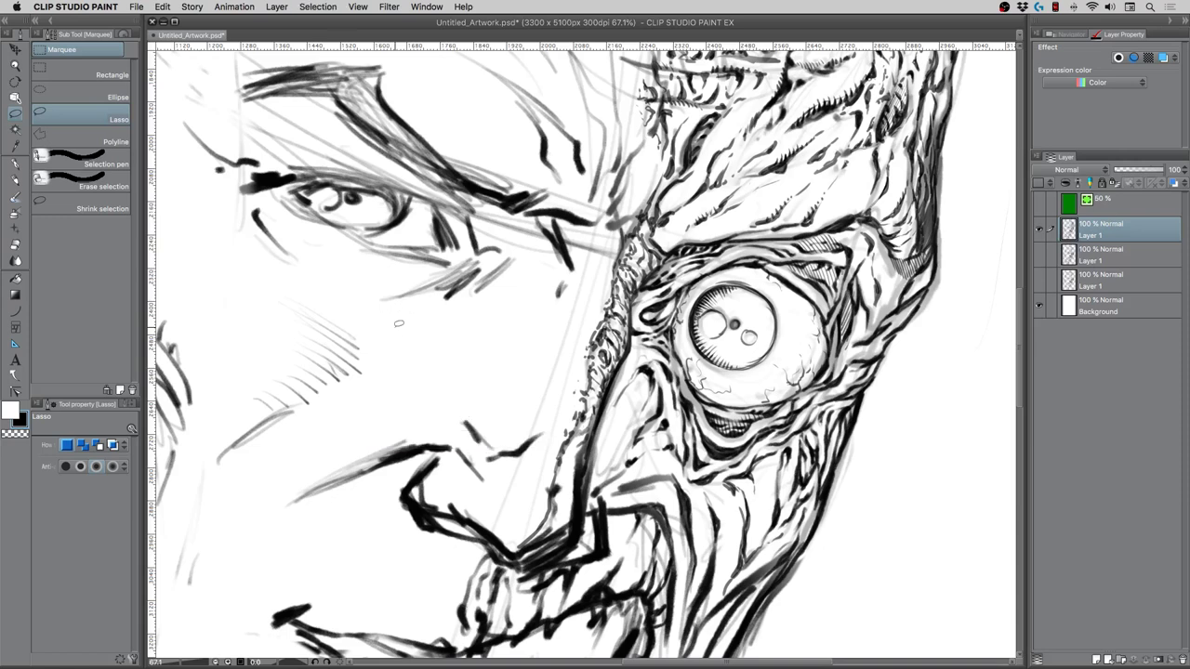
pyautogui.press('p')
pyautogui.moveTo(349, 299)
pyautogui.mouseDown()
pyautogui.moveTo(446, 357)
pyautogui.moveTo(483, 412)
pyautogui.mouseUp()
pyautogui.moveTo(361, 337); pyautogui.dragTo(455, 386)
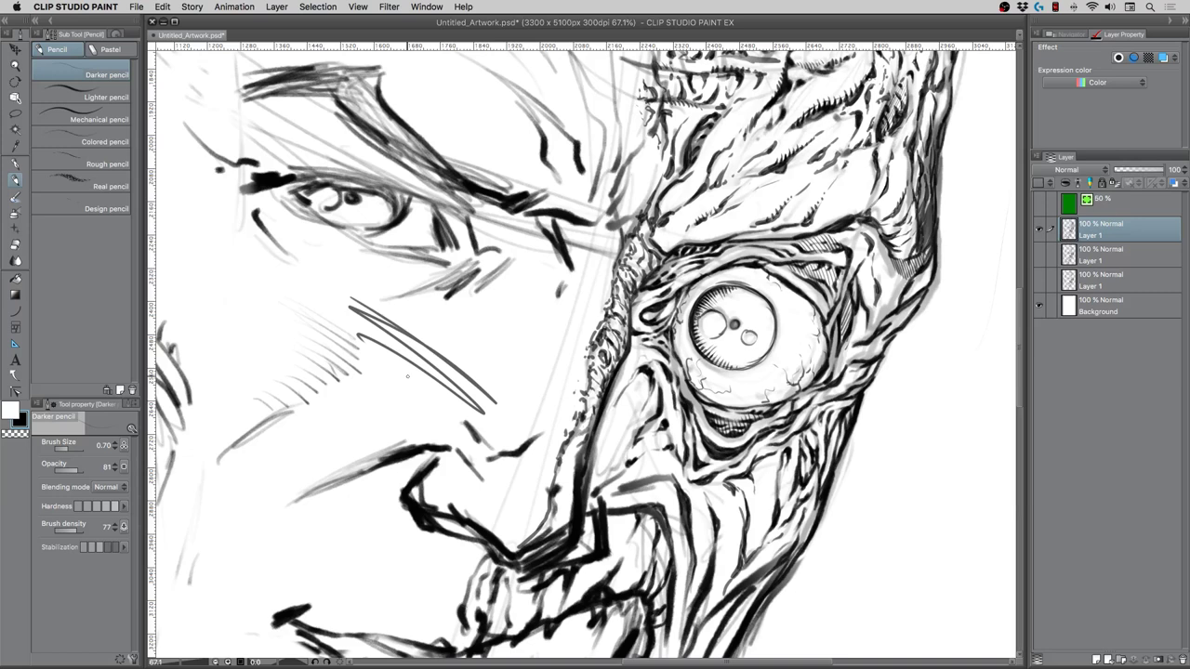
pyautogui.press('super+z')
pyautogui.press('super+z')
pyautogui.press('m')
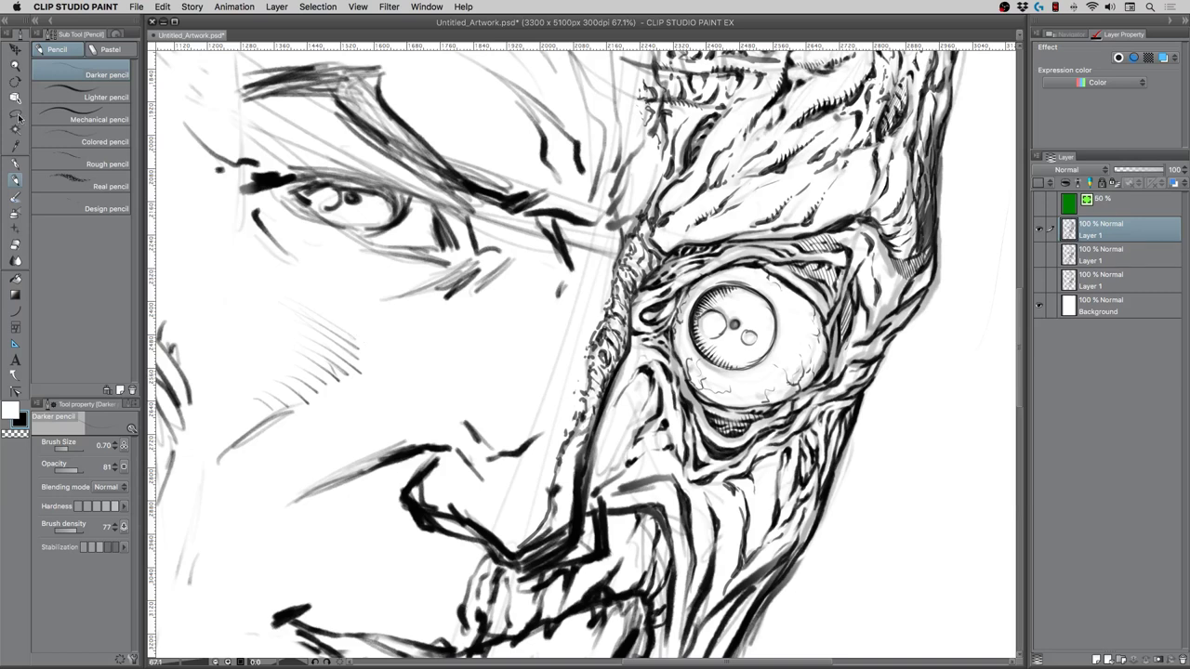
pyautogui.moveTo(413, 357); pyautogui.dragTo(407, 348)
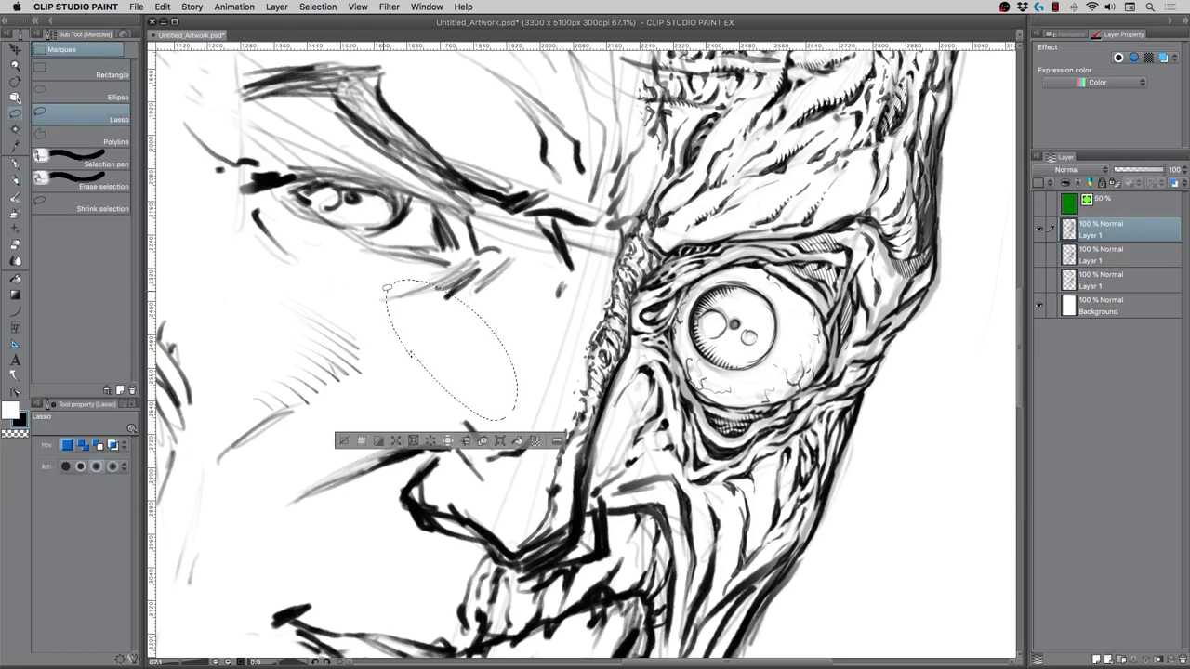
pyautogui.press('o')
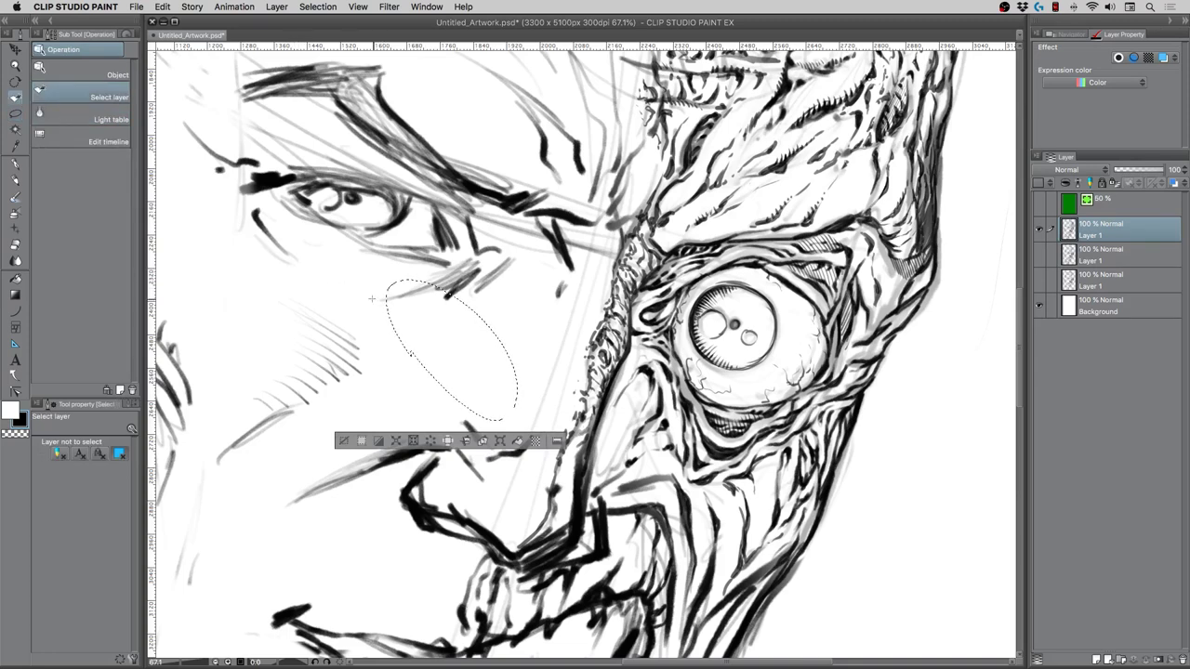
pyautogui.press('super+d')
pyautogui.click(15, 113)
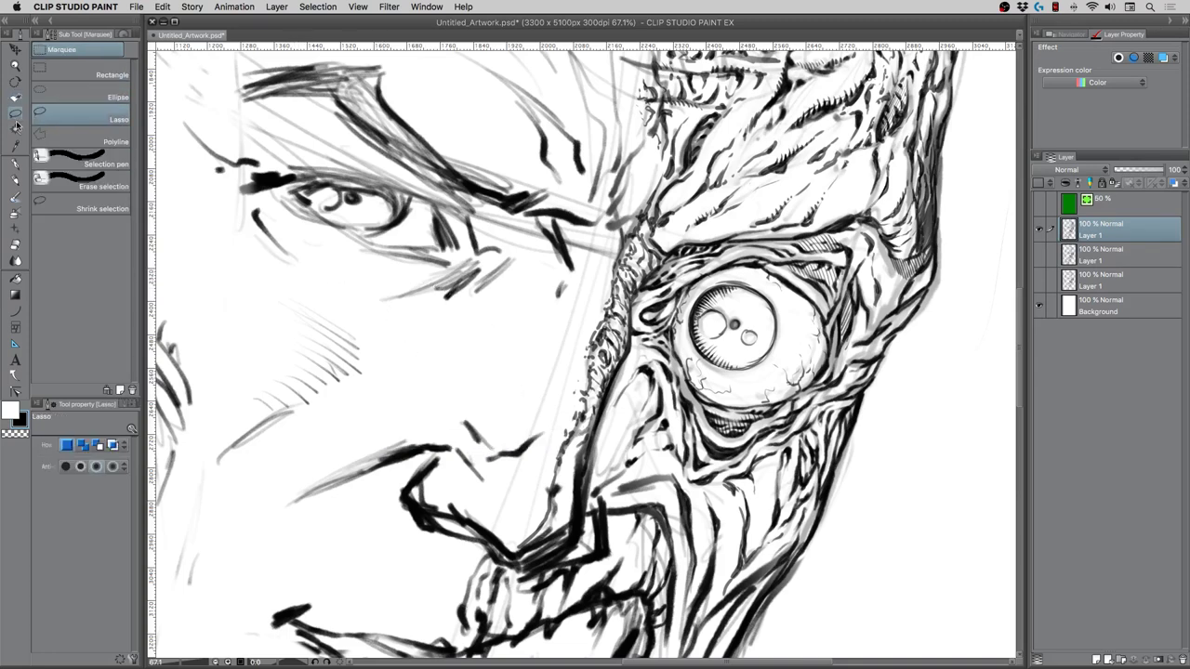
# Hatch the scarred fold between the nose and the exposed eye's inner corner with the Darker pencil at size 0.70
pyautogui.click(15, 180)
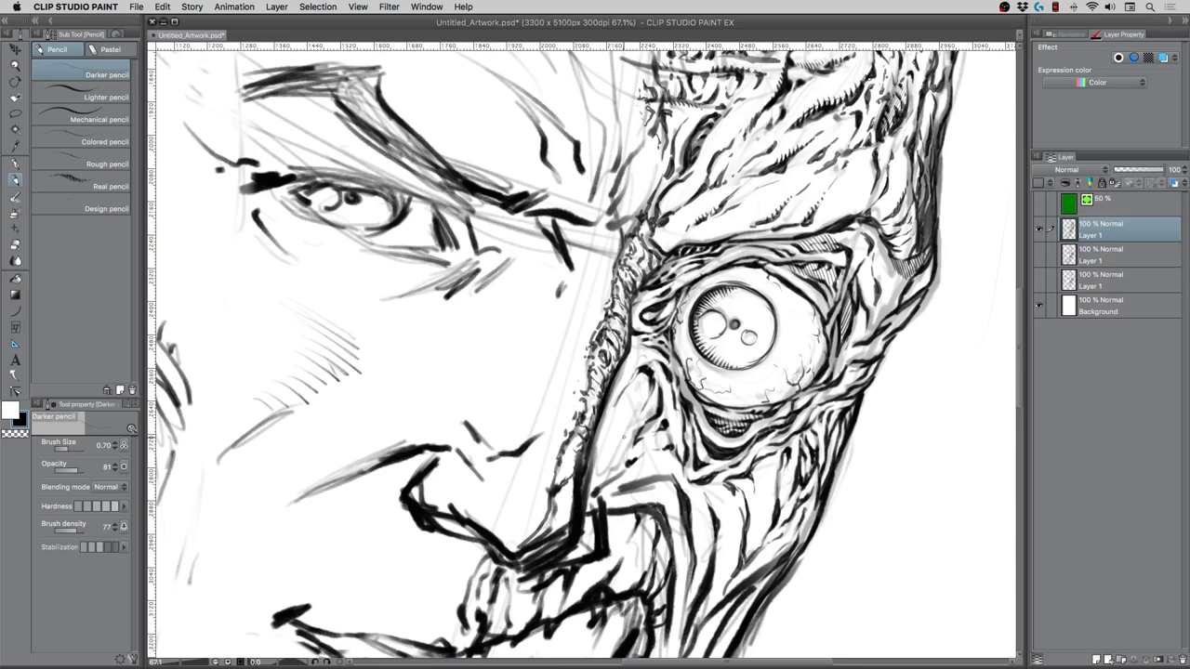
pyautogui.moveTo(592, 465)
pyautogui.mouseDown()
pyautogui.moveTo(616, 421)
pyautogui.moveTo(608, 448)
pyautogui.moveTo(625, 431)
pyautogui.moveTo(602, 450)
pyautogui.mouseUp()
pyautogui.moveTo(644, 406); pyautogui.dragTo(611, 462)
pyautogui.moveTo(637, 432); pyautogui.dragTo(628, 442)
pyautogui.moveTo(645, 392); pyautogui.dragTo(635, 416)
pyautogui.moveTo(635, 387)
pyautogui.mouseDown()
pyautogui.moveTo(620, 393)
pyautogui.moveTo(623, 432)
pyautogui.mouseUp()
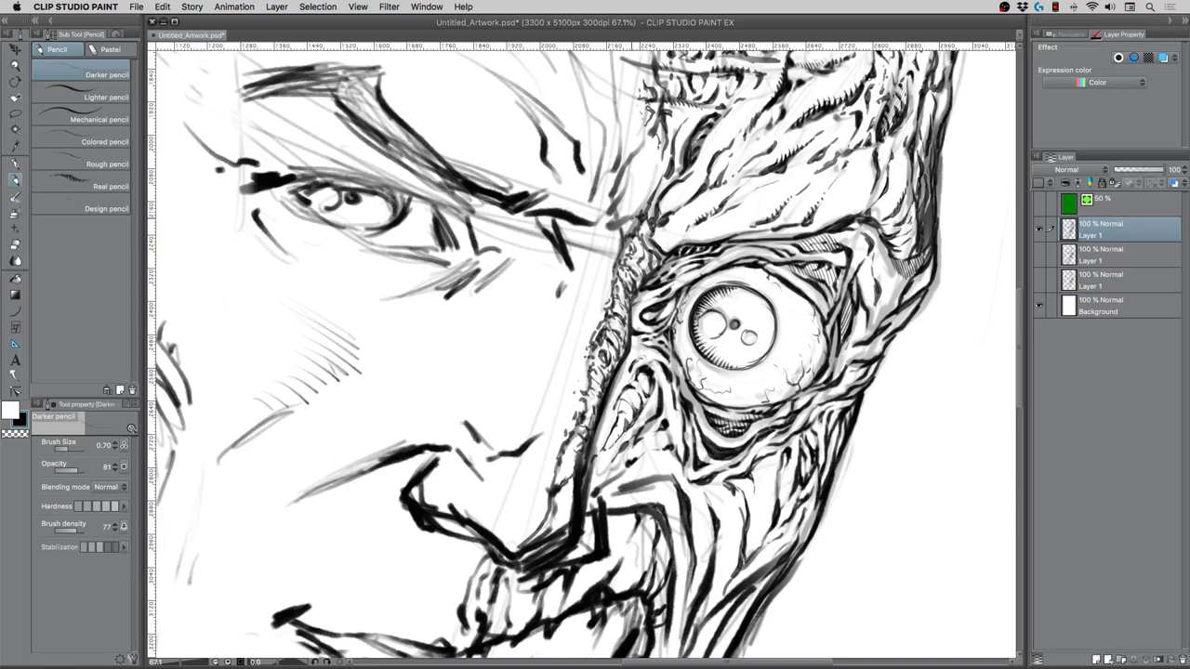
# Add texture lines beside the nose bridge and on the folds under the exposed eye's inner corner at size 0.70
pyautogui.moveTo(643, 395)
pyautogui.mouseDown()
pyautogui.moveTo(641, 411)
pyautogui.moveTo(624, 402)
pyautogui.moveTo(654, 433)
pyautogui.moveTo(645, 440)
pyautogui.mouseUp()
pyautogui.moveTo(631, 347); pyautogui.dragTo(636, 358)
pyautogui.moveTo(622, 375); pyautogui.dragTo(642, 361)
pyautogui.moveTo(677, 428); pyautogui.dragTo(686, 440)
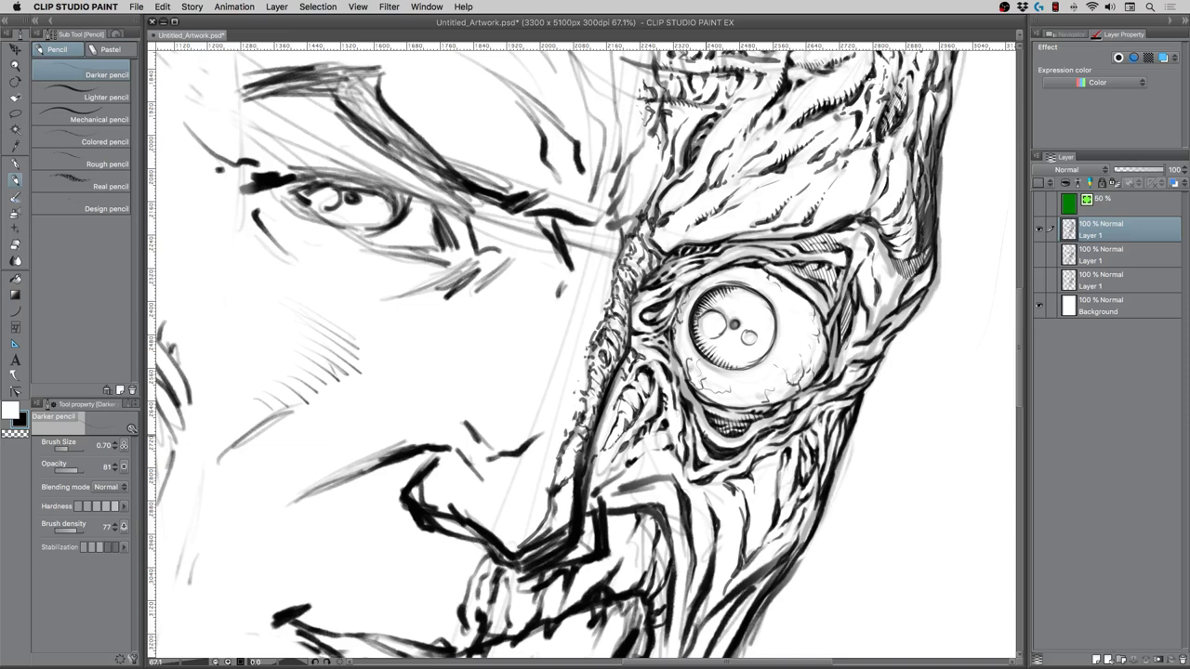
# Hatch the socket fold beneath the eyeball and ink the upper cheek folds beside the nose, raising the pencil size to 1.20
pyautogui.moveTo(709, 437); pyautogui.dragTo(743, 442)
pyautogui.press(']')
pyautogui.moveTo(644, 482)
pyautogui.mouseDown()
pyautogui.moveTo(660, 477)
pyautogui.moveTo(642, 466)
pyautogui.mouseUp()
pyautogui.press(']')
pyautogui.press(']')
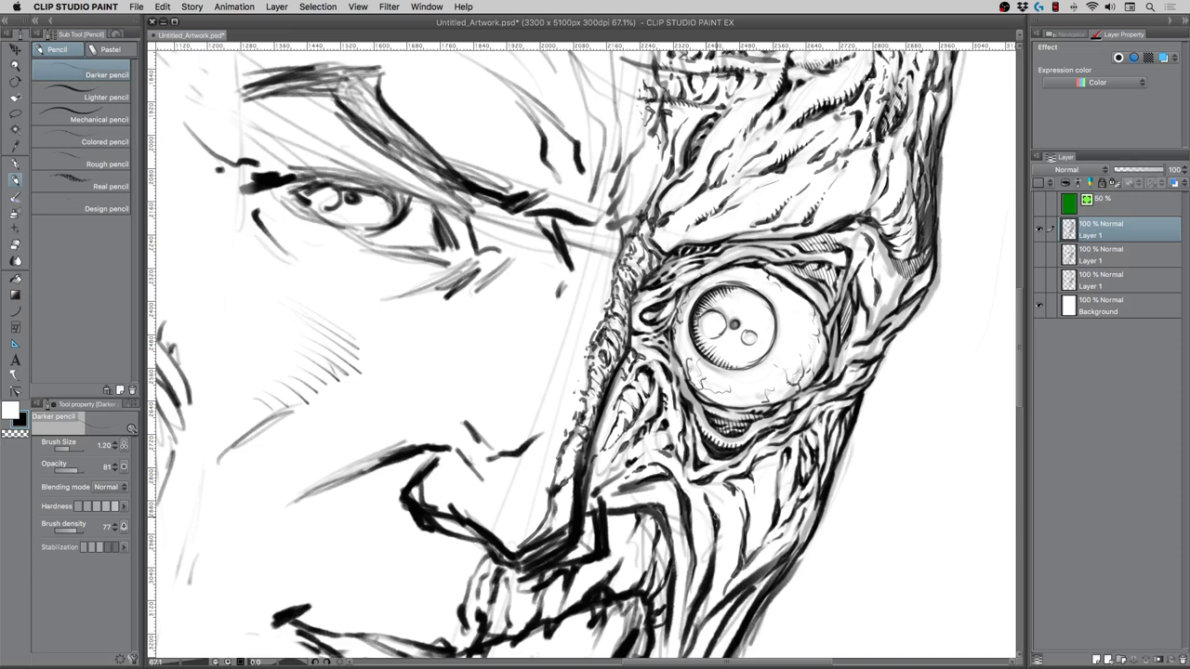
# Hatch around the iris and the edges of the exposed eyeball with finer strokes, reducing the pencil size to 0.80 and below
pyautogui.press('[')
pyautogui.press('[')
pyautogui.press('[')
pyautogui.moveTo(798, 325); pyautogui.dragTo(803, 360)
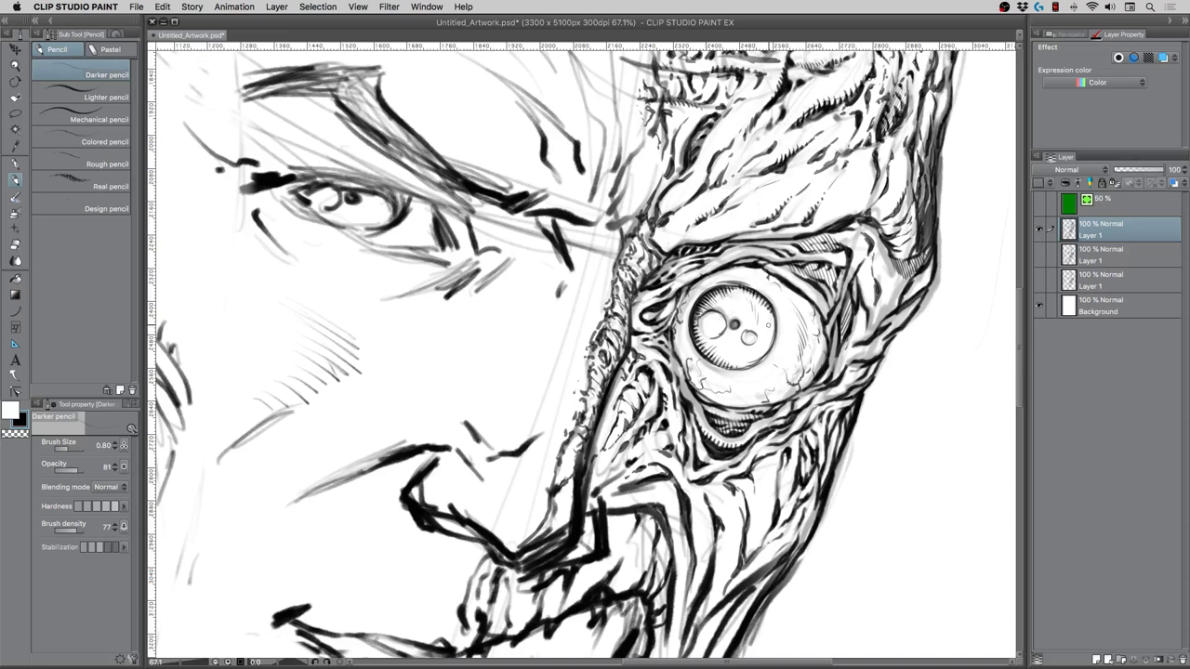
pyautogui.press('[')
pyautogui.moveTo(690, 342)
pyautogui.mouseDown()
pyautogui.moveTo(697, 398)
pyautogui.moveTo(719, 401)
pyautogui.mouseUp()
# Hatch the top of the scarred scalp along the hairline with the Darker pencil at size 0.70
pyautogui.moveTo(579, 279); pyautogui.dragTo(445, 318)
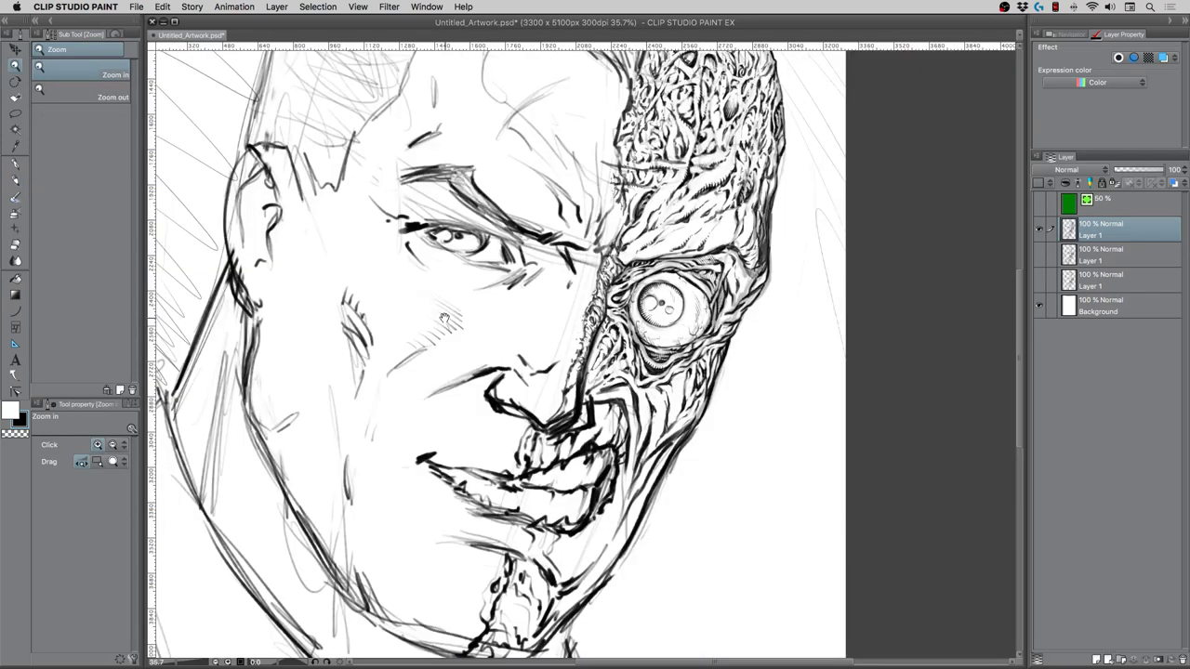
pyautogui.scroll(1, 521, 474)
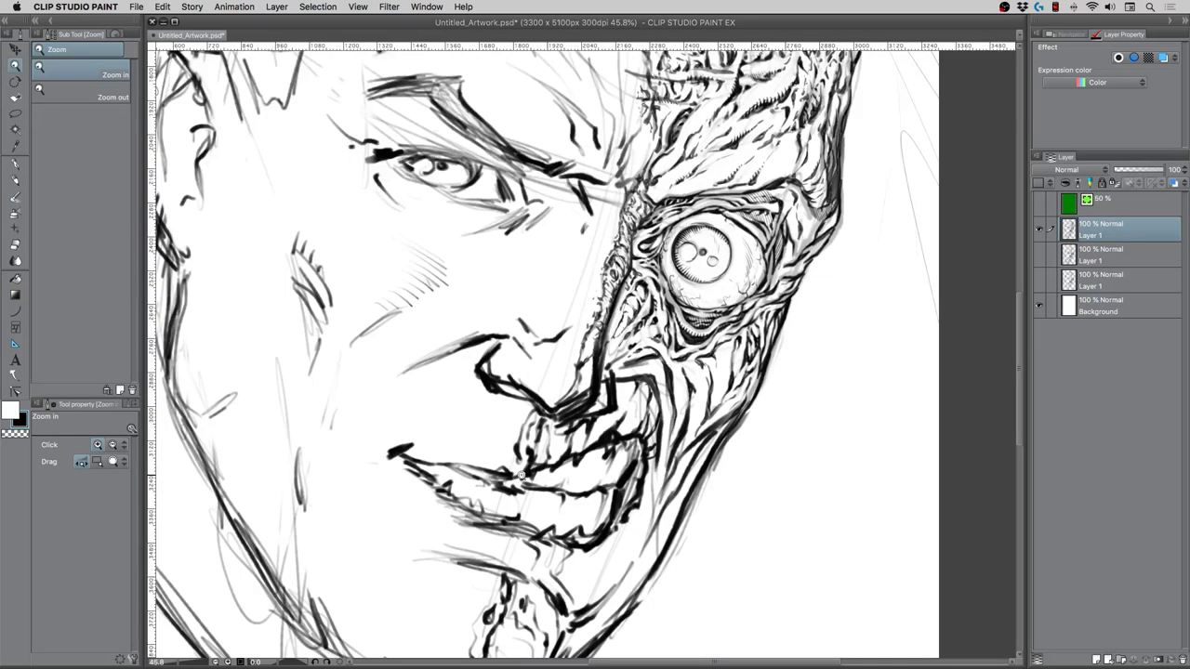
pyautogui.moveTo(521, 474); pyautogui.dragTo(569, 522)
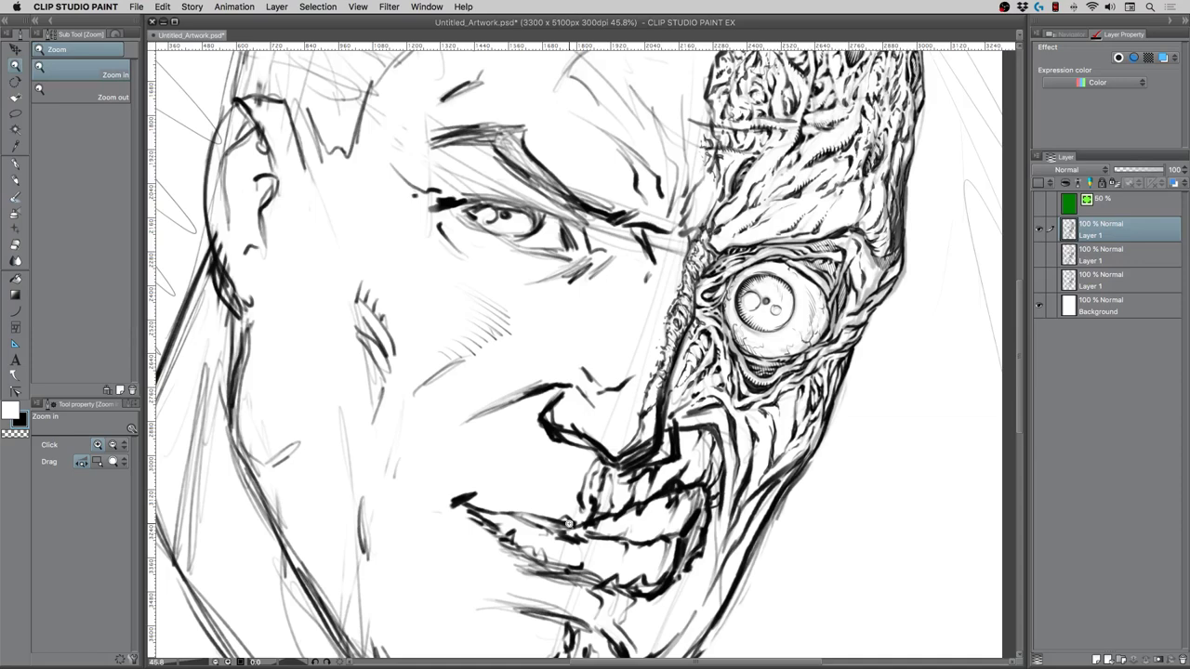
pyautogui.scroll(-4, 571, 278)
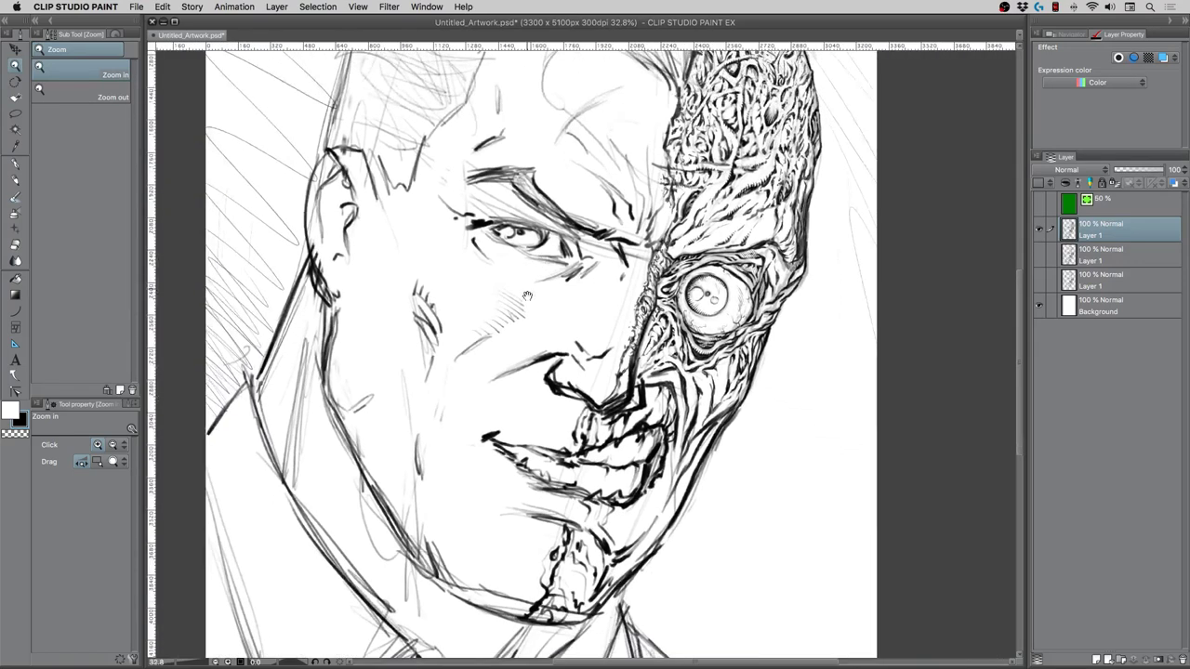
pyautogui.scroll(-1, 573, 344)
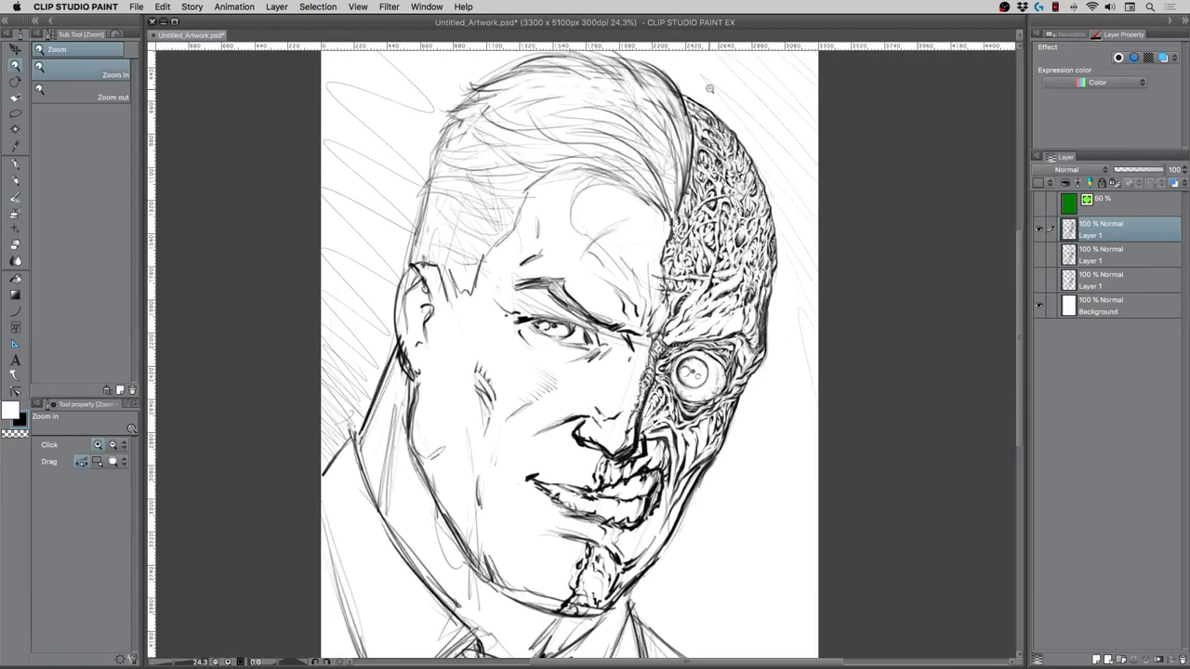
pyautogui.scroll(3, 734, 109)
pyautogui.moveTo(721, 252); pyautogui.dragTo(652, 309)
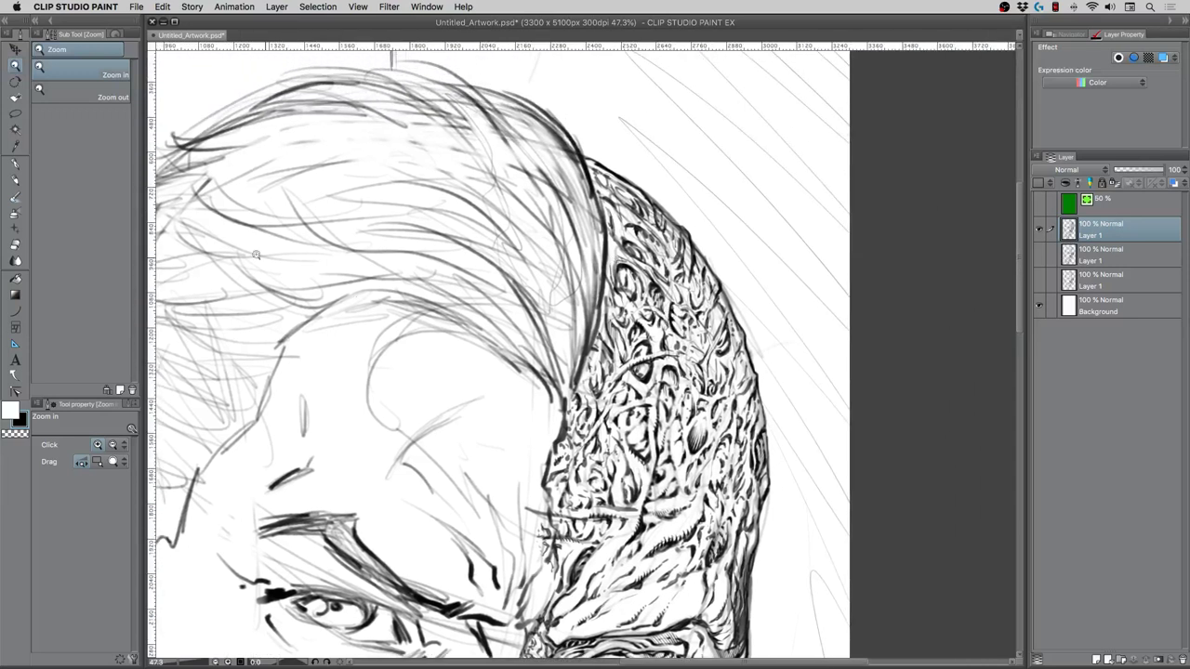
pyautogui.click(18, 180)
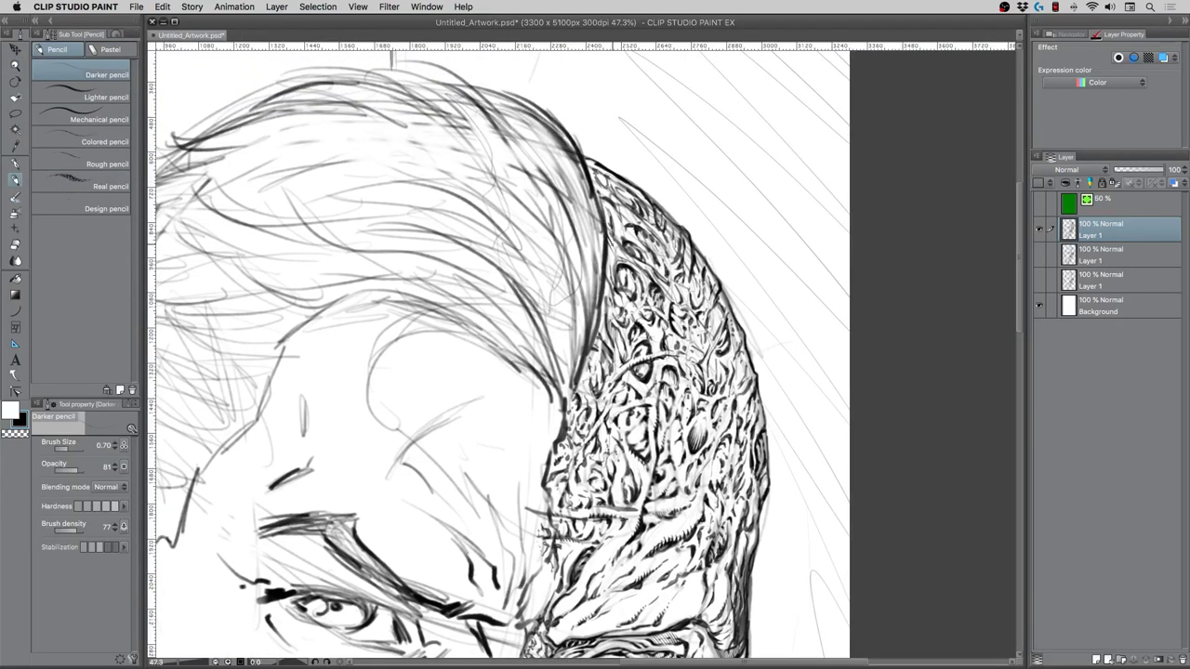
pyautogui.moveTo(610, 235); pyautogui.dragTo(626, 262)
pyautogui.moveTo(595, 182)
pyautogui.mouseDown()
pyautogui.moveTo(628, 259)
pyautogui.moveTo(595, 198)
pyautogui.moveTo(606, 202)
pyautogui.mouseUp()
pyautogui.moveTo(615, 208); pyautogui.dragTo(627, 240)
pyautogui.moveTo(591, 169); pyautogui.dragTo(625, 221)
pyautogui.moveTo(623, 217); pyautogui.dragTo(636, 246)
pyautogui.moveTo(591, 162)
pyautogui.mouseDown()
pyautogui.moveTo(638, 249)
pyautogui.moveTo(604, 175)
pyautogui.moveTo(633, 223)
pyautogui.mouseUp()
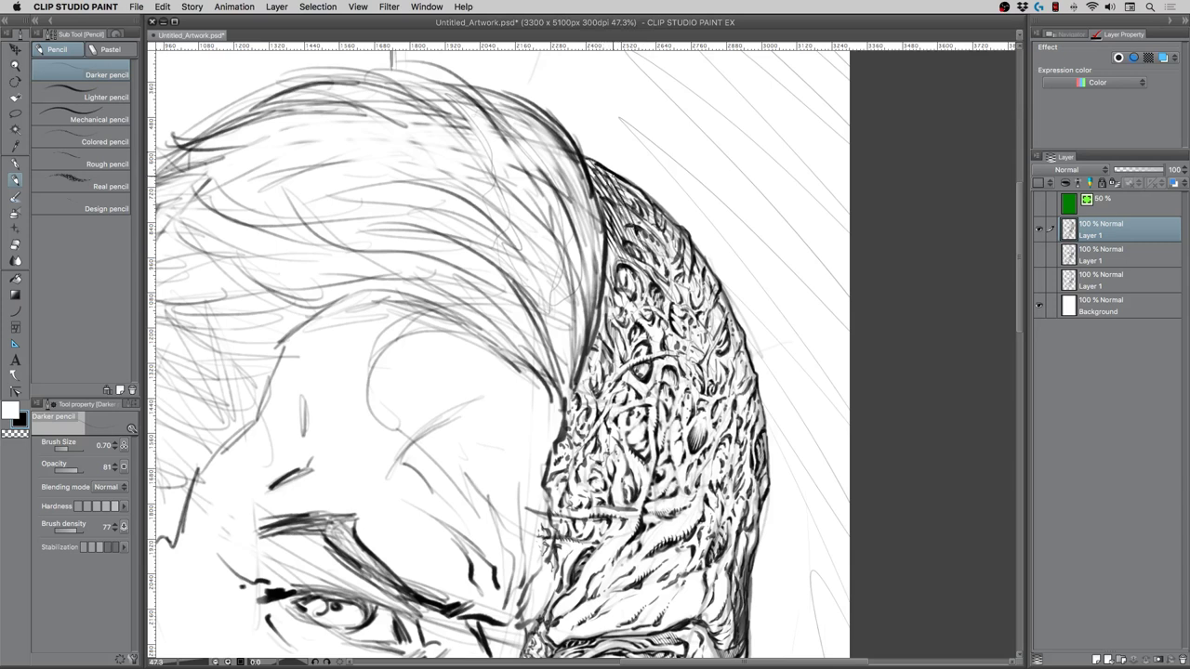
# Extend the hatching down the outer edge of the scarred scalp with long strokes at size 0.70
pyautogui.moveTo(614, 177); pyautogui.dragTo(651, 264)
pyautogui.moveTo(636, 207); pyautogui.dragTo(651, 250)
pyautogui.moveTo(628, 184); pyautogui.dragTo(663, 269)
pyautogui.moveTo(638, 192); pyautogui.dragTo(673, 268)
pyautogui.moveTo(662, 223)
pyautogui.mouseDown()
pyautogui.moveTo(671, 250)
pyautogui.moveTo(665, 226)
pyautogui.mouseUp()
pyautogui.moveTo(663, 230)
pyautogui.mouseDown()
pyautogui.moveTo(673, 264)
pyautogui.moveTo(671, 246)
pyautogui.mouseUp()
pyautogui.moveTo(665, 219); pyautogui.dragTo(692, 271)
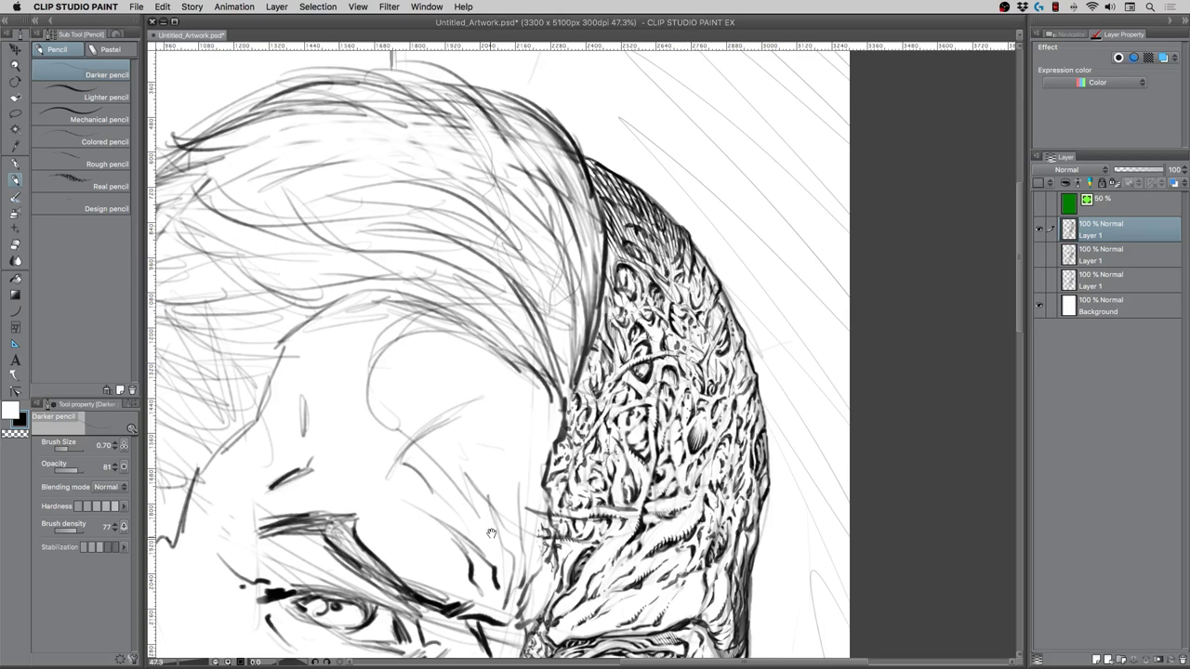
# Hatch the folds at the outer corner of the exposed eye socket at size 0.70
pyautogui.moveTo(491, 534); pyautogui.dragTo(514, 291)
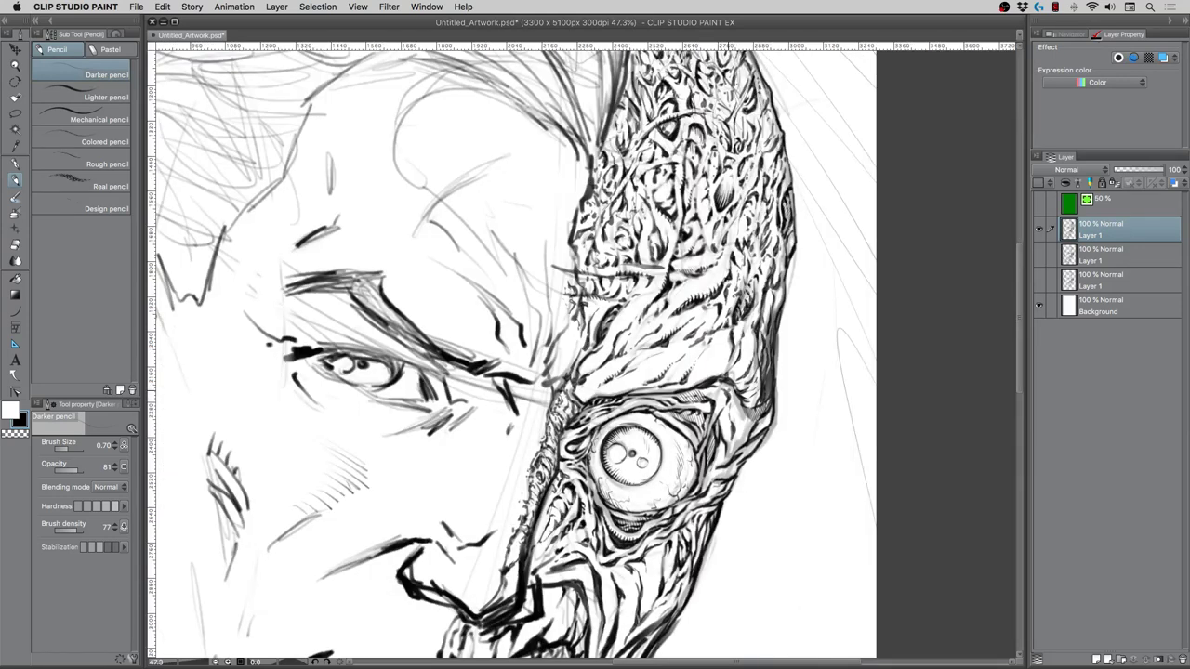
pyautogui.moveTo(720, 402); pyautogui.dragTo(726, 420)
pyautogui.moveTo(733, 425)
pyautogui.mouseDown()
pyautogui.moveTo(751, 447)
pyautogui.moveTo(771, 427)
pyautogui.moveTo(748, 460)
pyautogui.moveTo(763, 445)
pyautogui.moveTo(727, 464)
pyautogui.mouseUp()
# Darken the scarred corner of the mouth around the exposed teeth with the Darker pencil at a size above 1.20
pyautogui.scroll(-3, 720, 390)
pyautogui.press(']')
pyautogui.press(']')
pyautogui.press(']')
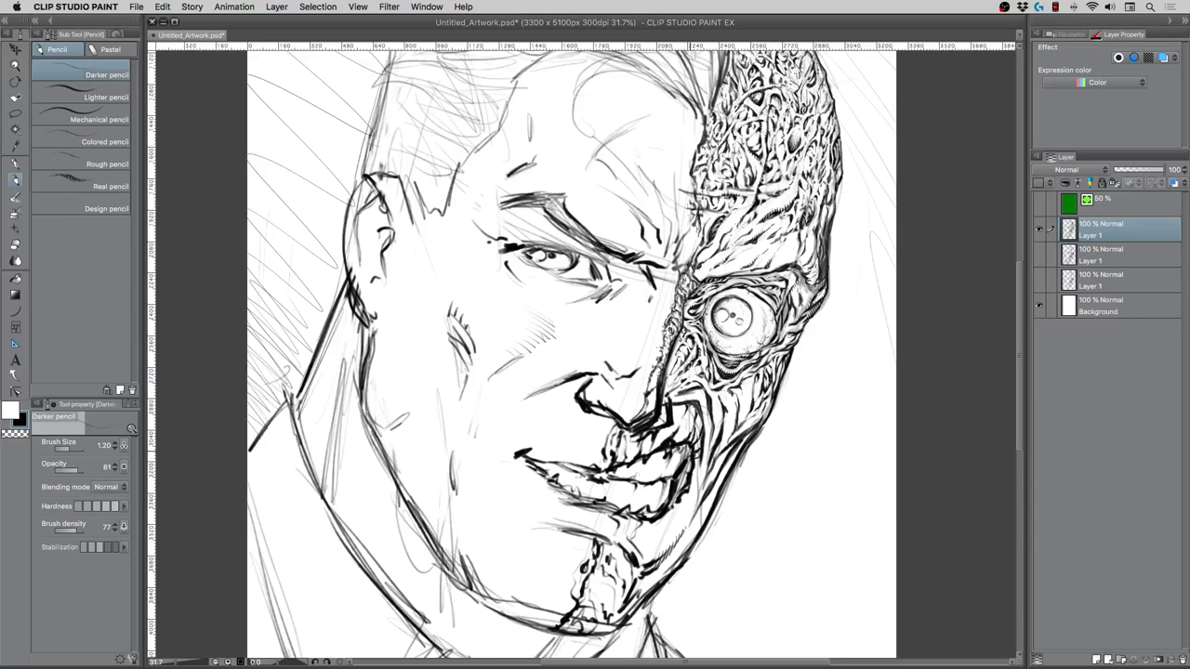
pyautogui.press(']')
pyautogui.moveTo(690, 451)
pyautogui.mouseDown()
pyautogui.moveTo(669, 513)
pyautogui.moveTo(663, 481)
pyautogui.mouseUp()
# Ink the folds on the scarred chin and lower cheek below the mouth corner, mainly at pencil size 1.70
pyautogui.press(']')
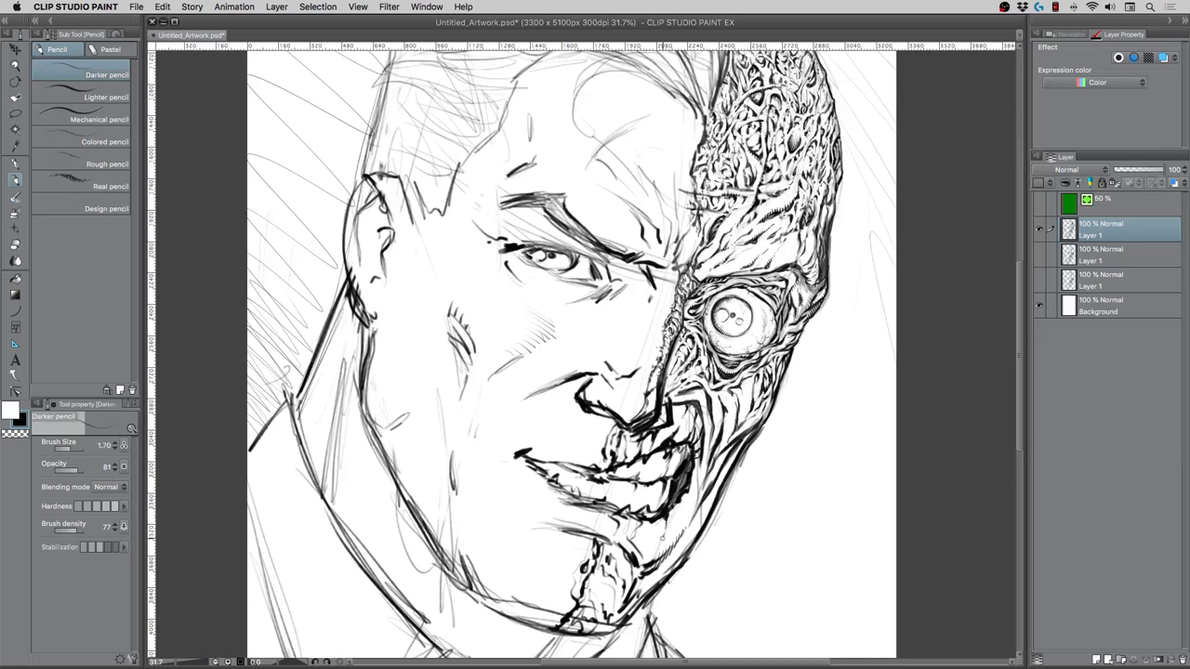
pyautogui.moveTo(665, 530); pyautogui.dragTo(671, 523)
pyautogui.moveTo(671, 516); pyautogui.dragTo(678, 509)
pyautogui.press('[')
pyautogui.moveTo(681, 520); pyautogui.dragTo(678, 527)
pyautogui.press(']')
pyautogui.moveTo(656, 567)
pyautogui.mouseDown()
pyautogui.moveTo(651, 578)
pyautogui.moveTo(679, 546)
pyautogui.mouseUp()
pyautogui.moveTo(654, 584); pyautogui.dragTo(710, 494)
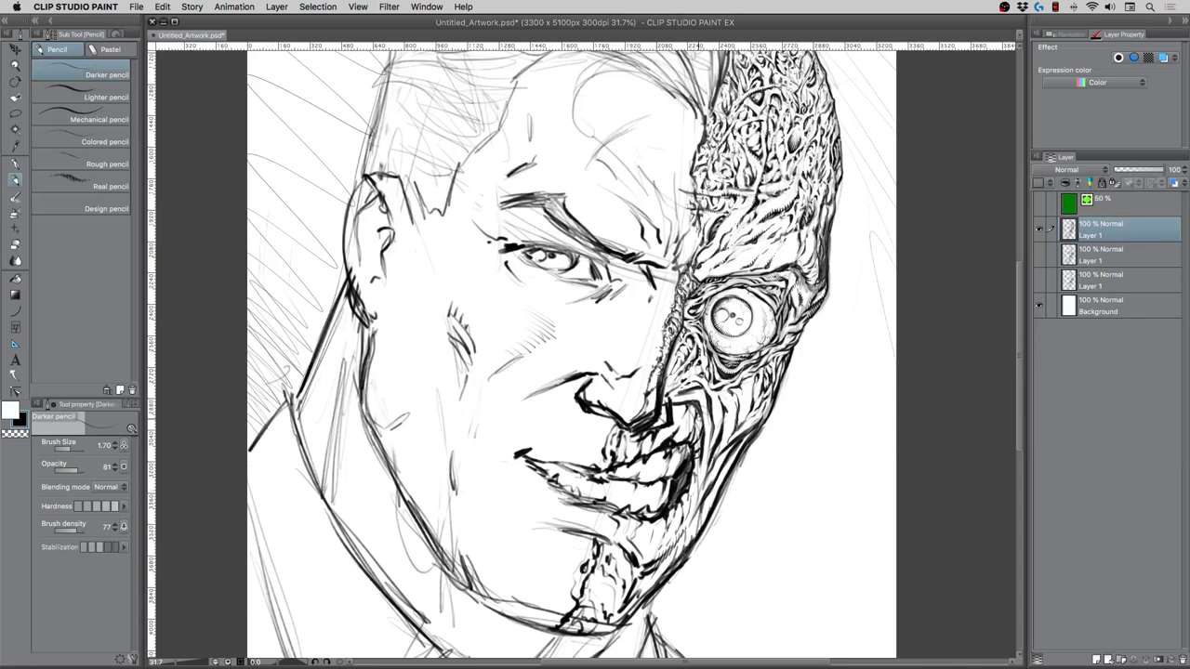
# Hatch the shadowed edge of the scarred jaw and cheek, reducing the pencil size to 0.80
pyautogui.press('[')
pyautogui.press('[')
pyautogui.moveTo(752, 432)
pyautogui.mouseDown()
pyautogui.moveTo(720, 459)
pyautogui.moveTo(740, 447)
pyautogui.mouseUp()
pyautogui.press('[')
pyautogui.moveTo(732, 446); pyautogui.dragTo(706, 485)
pyautogui.moveTo(729, 444); pyautogui.dragTo(772, 403)
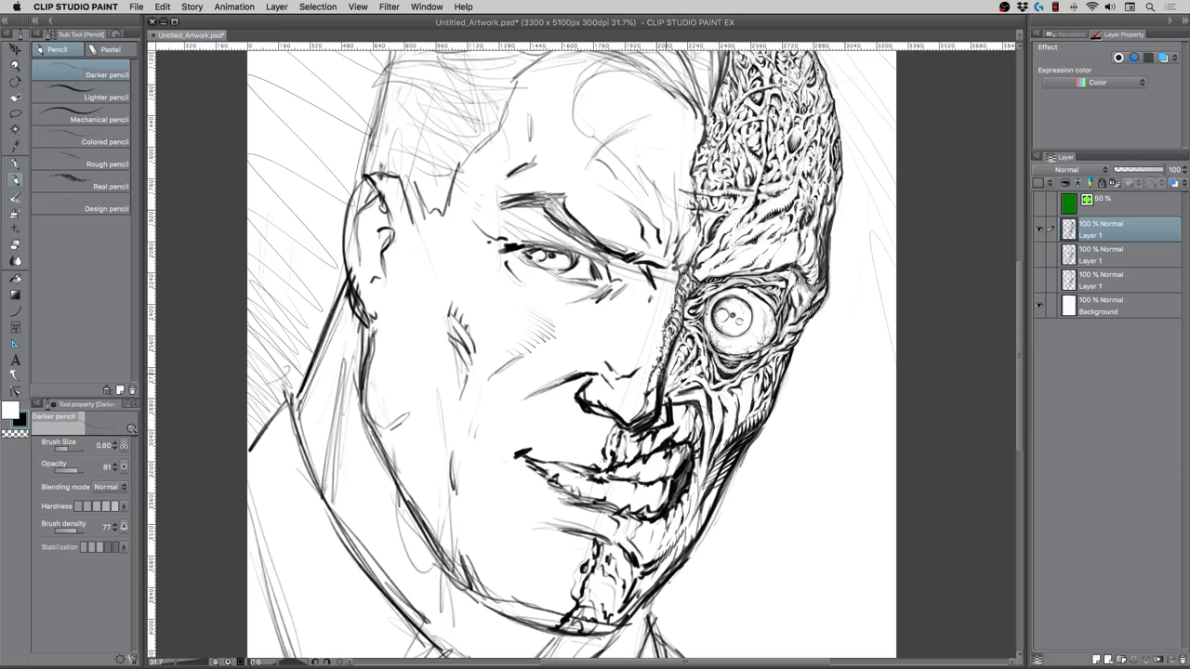
# Fade the rough eye, brow, cheek and nose lines on the unscarred side with the Soft eraser at size 25
pyautogui.moveTo(667, 384); pyautogui.dragTo(692, 308)
pyautogui.press('/')
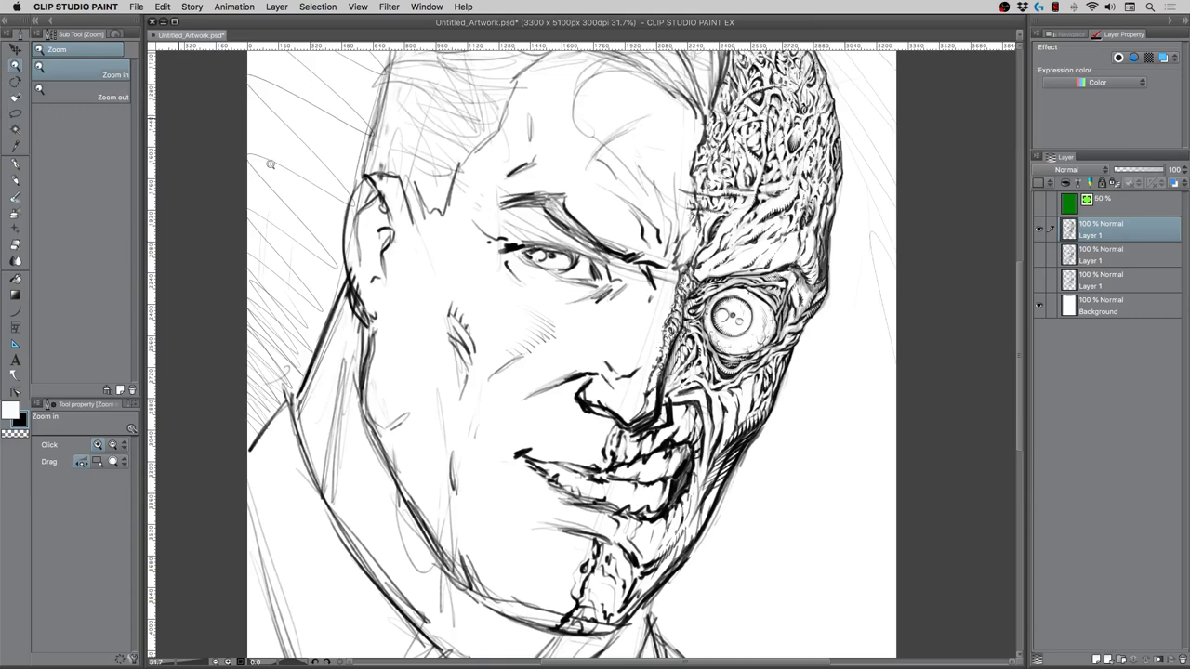
pyautogui.moveTo(581, 546); pyautogui.dragTo(539, 402)
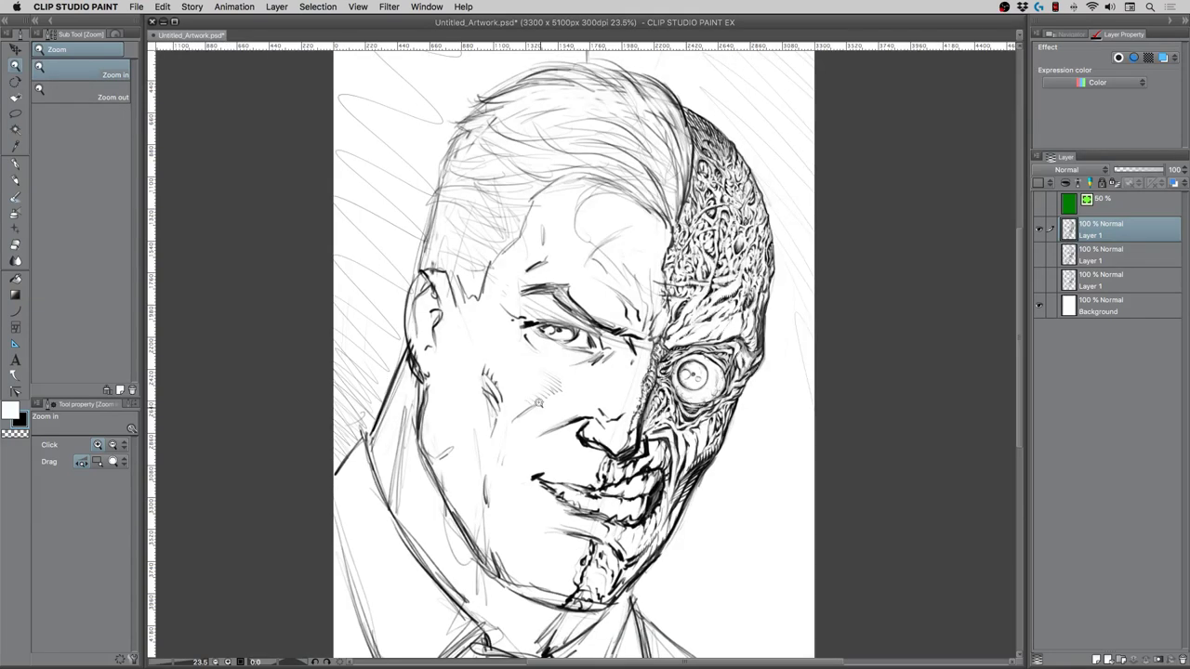
pyautogui.click(513, 445)
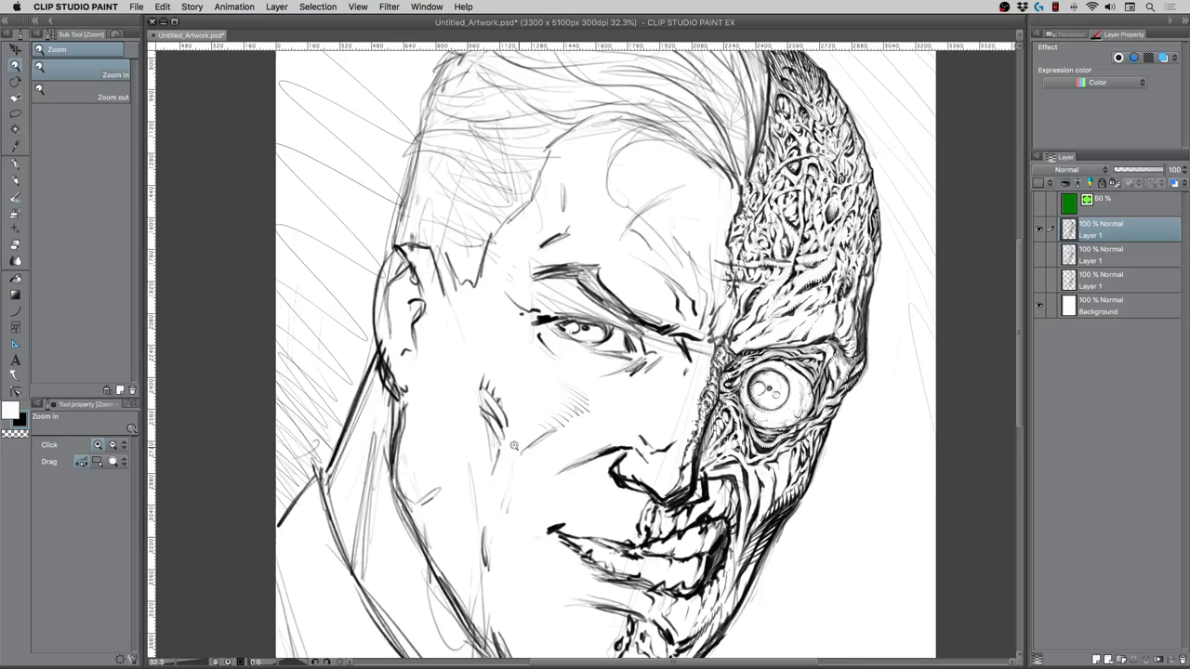
pyautogui.press('e')
pyautogui.moveTo(543, 277)
pyautogui.mouseDown()
pyautogui.moveTo(671, 361)
pyautogui.moveTo(692, 342)
pyautogui.moveTo(650, 214)
pyautogui.mouseUp()
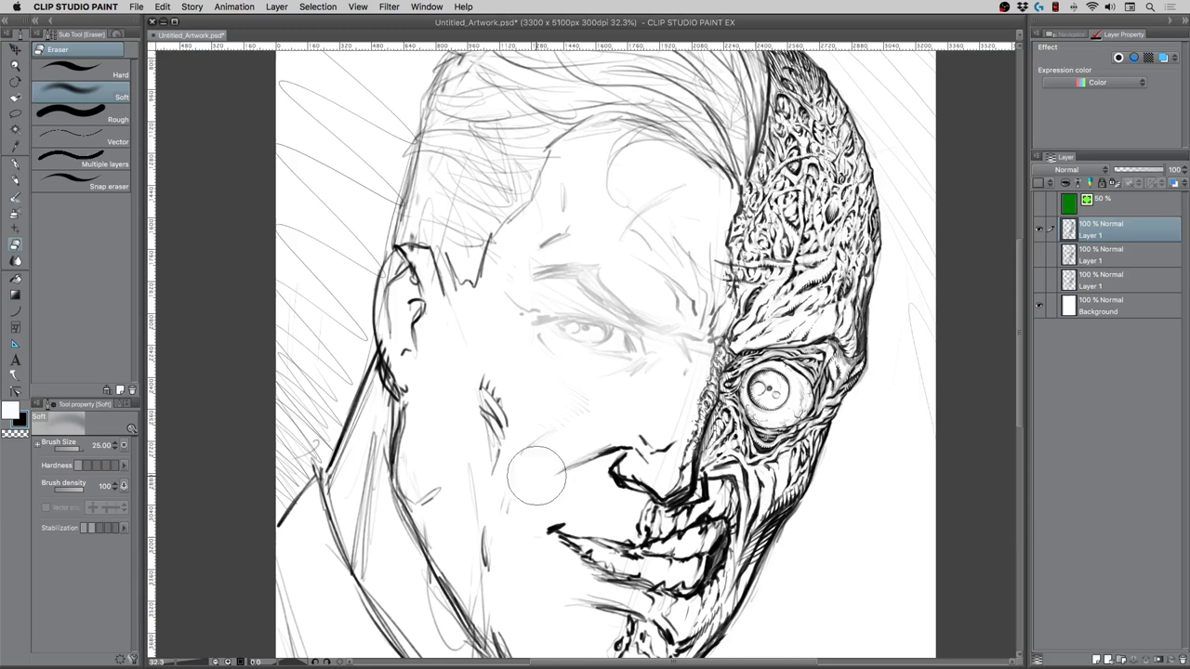
pyautogui.moveTo(536, 475); pyautogui.dragTo(549, 337)
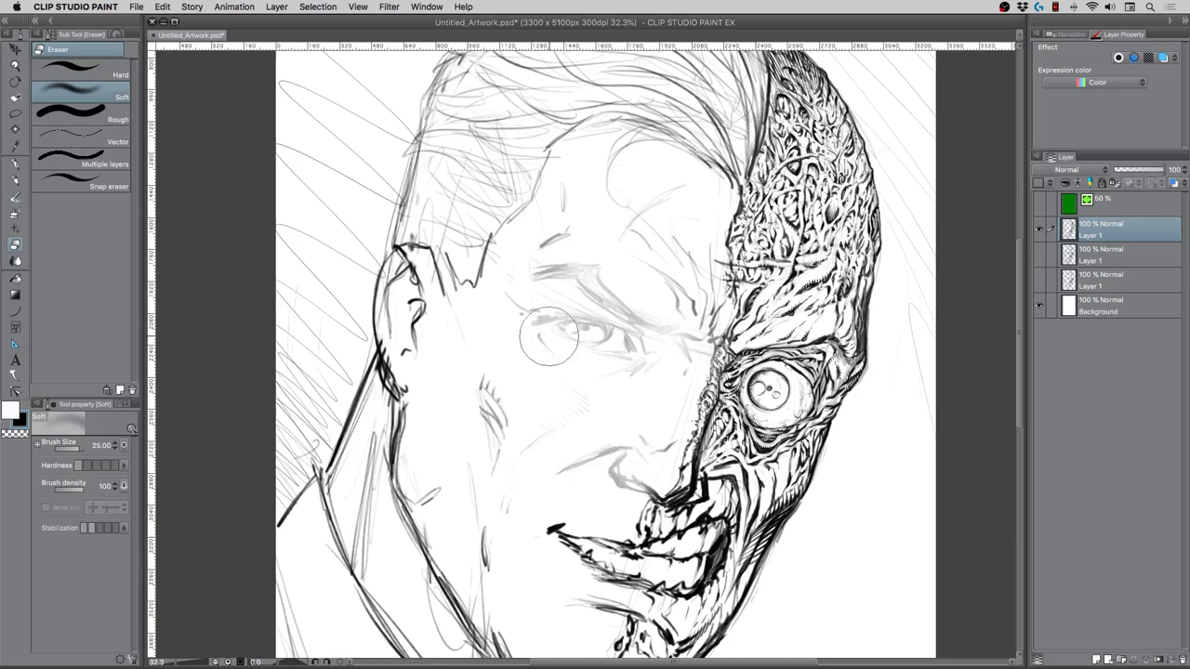
# Ink the upper and lower lid outlines of the unscarred eye with the Darker pencil at size 1.70
pyautogui.press('p')
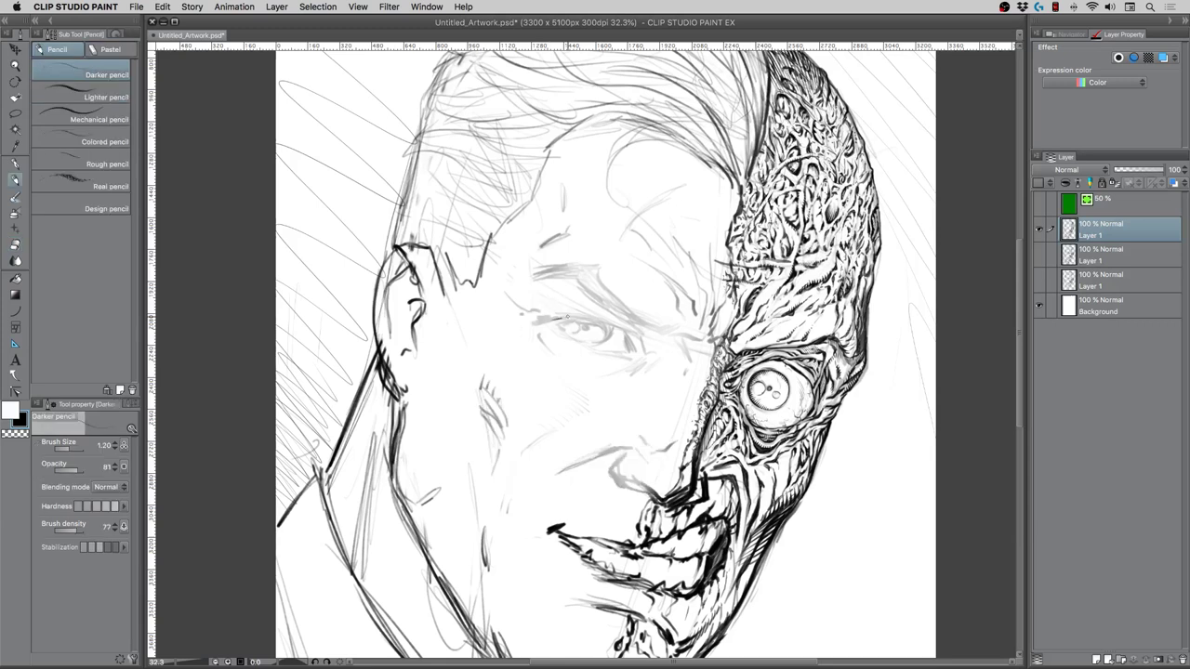
pyautogui.press(']')
pyautogui.press(']')
pyautogui.moveTo(567, 316)
pyautogui.mouseDown()
pyautogui.moveTo(619, 331)
pyautogui.moveTo(636, 360)
pyautogui.mouseUp()
pyautogui.moveTo(546, 317)
pyautogui.mouseDown()
pyautogui.moveTo(631, 360)
pyautogui.moveTo(616, 371)
pyautogui.moveTo(634, 359)
pyautogui.mouseUp()
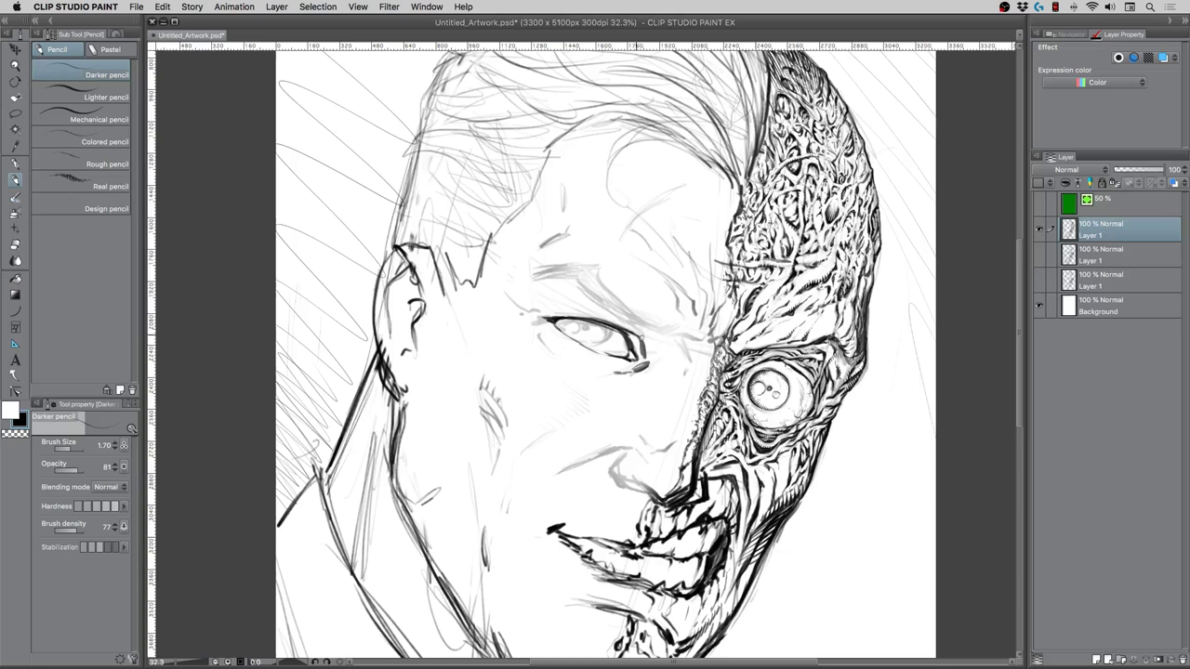
# Ink the short creases around both corners of the unscarred eye and down the side of the nose bridge
pyautogui.moveTo(549, 307); pyautogui.dragTo(562, 308)
pyautogui.moveTo(536, 329); pyautogui.dragTo(553, 352)
pyautogui.moveTo(511, 293); pyautogui.dragTo(536, 316)
pyautogui.moveTo(648, 354); pyautogui.dragTo(656, 361)
pyautogui.moveTo(678, 340)
pyautogui.mouseDown()
pyautogui.moveTo(689, 362)
pyautogui.moveTo(679, 400)
pyautogui.mouseUp()
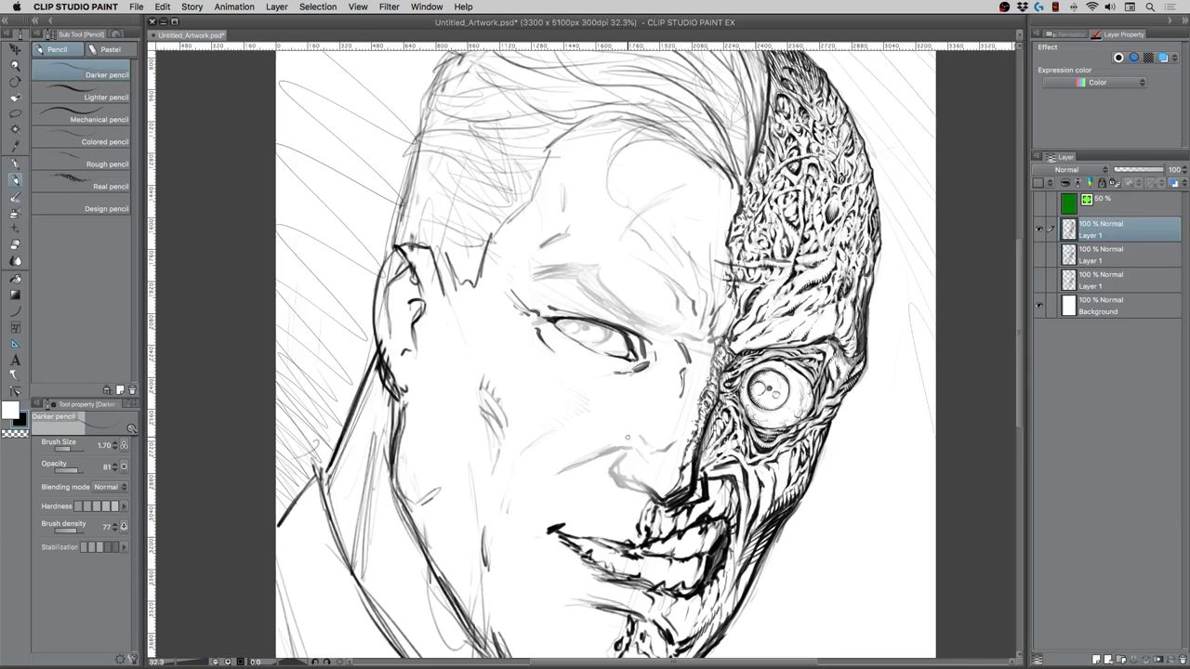
# Ink the nostril, nose wing and nose tip lines on the unscarred side
pyautogui.moveTo(629, 452)
pyautogui.mouseDown()
pyautogui.moveTo(612, 474)
pyautogui.moveTo(665, 502)
pyautogui.mouseUp()
pyautogui.moveTo(646, 447); pyautogui.dragTo(568, 468)
pyautogui.moveTo(671, 443); pyautogui.dragTo(654, 456)
# Ink the iris, pupil and highlights of the unscarred eye, then hide the tool palettes
pyautogui.click(585, 328)
pyautogui.moveTo(559, 319); pyautogui.dragTo(592, 345)
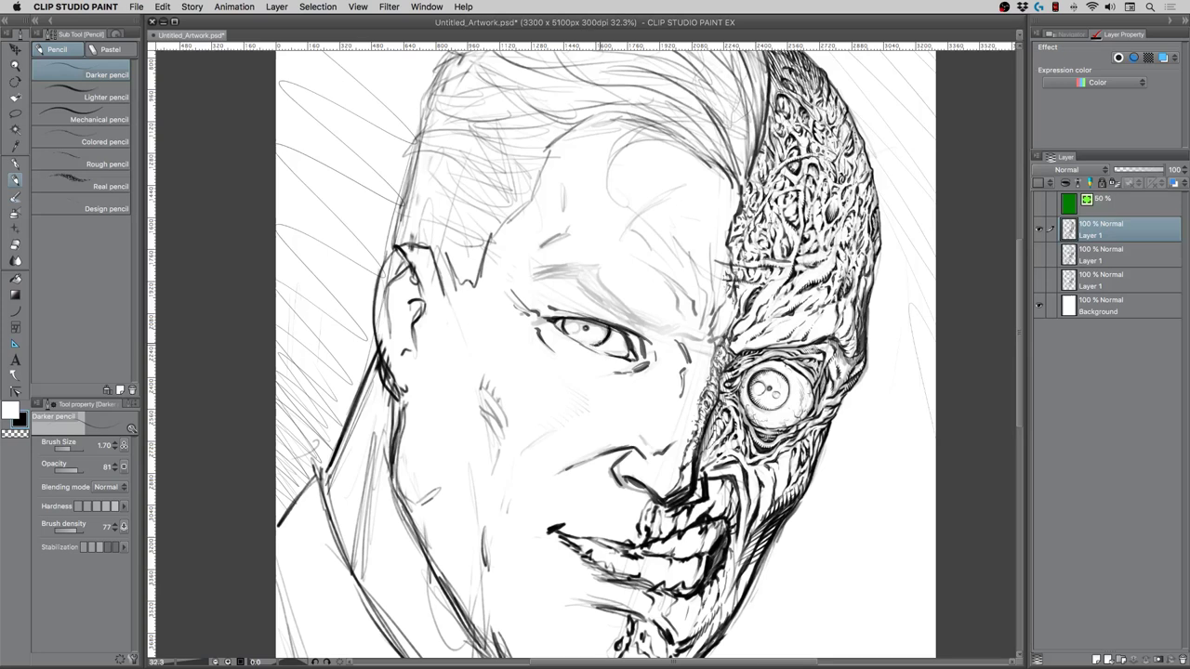
pyautogui.moveTo(609, 328); pyautogui.dragTo(604, 341)
pyautogui.moveTo(603, 338); pyautogui.dragTo(591, 324)
pyautogui.moveTo(589, 334); pyautogui.dragTo(596, 334)
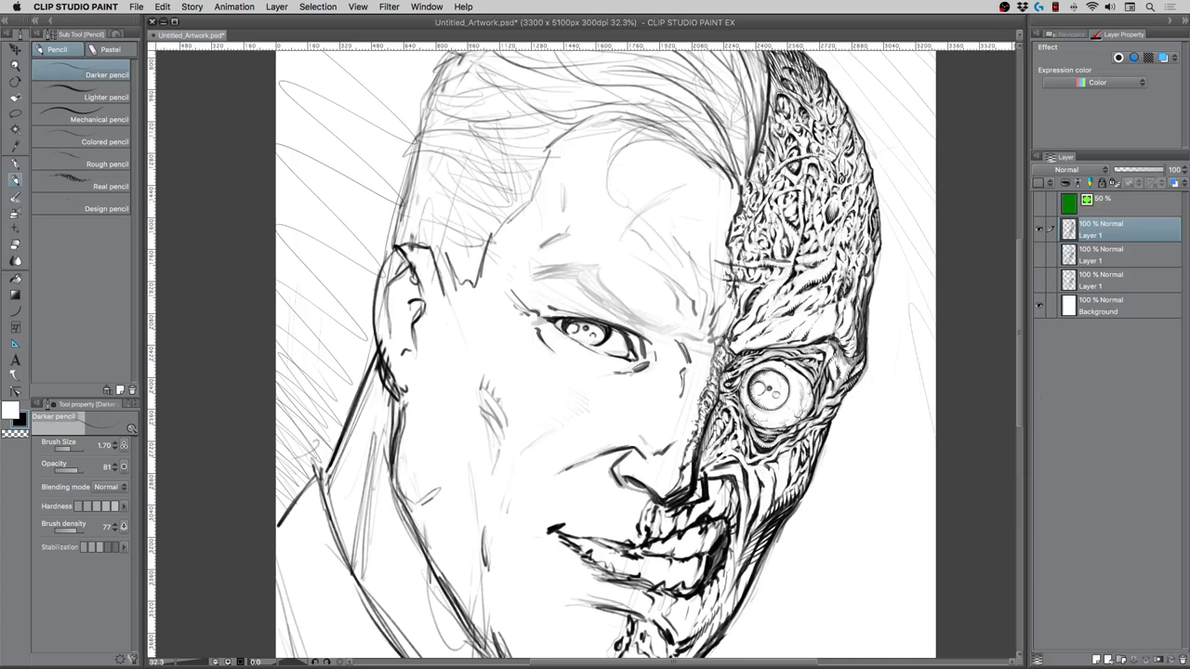
pyautogui.press('Tab')
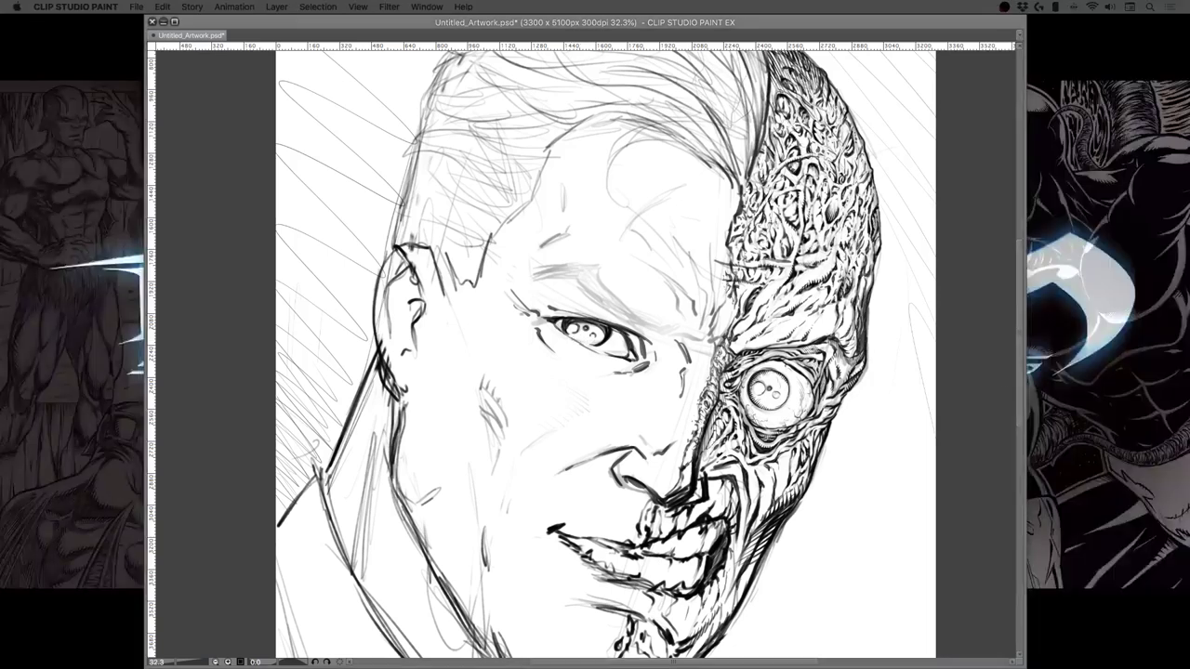